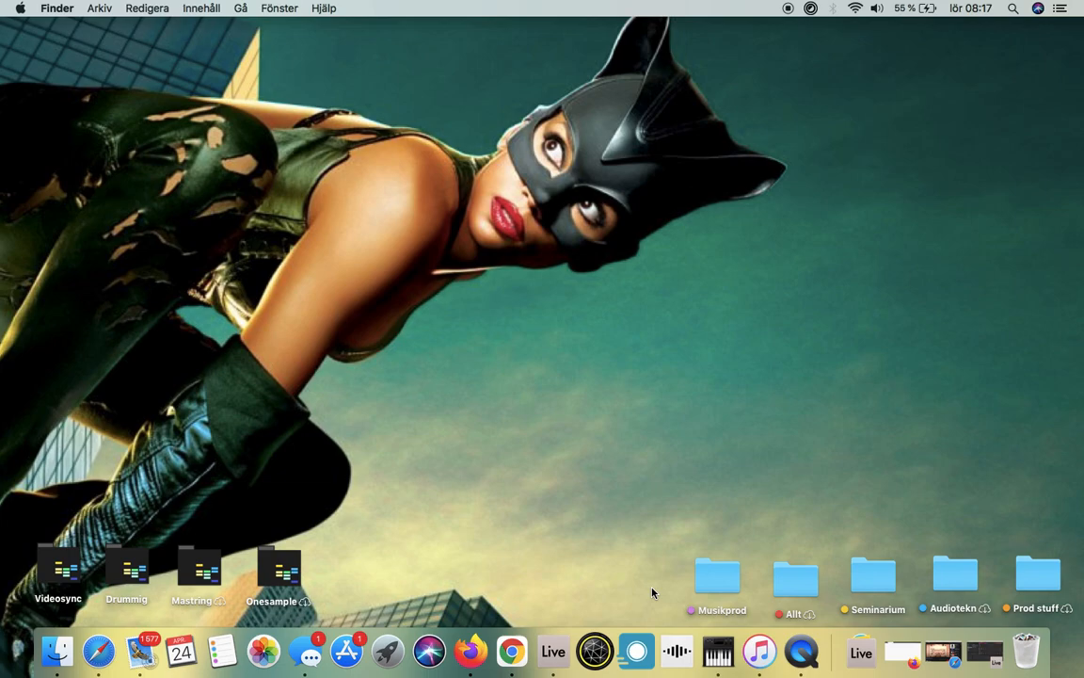
# Step: Open Ableton Live 11 Trial and add an EQ Eight from the EQ & Filters audio effects to the 1 MIDI track
pyautogui.click(556, 654)
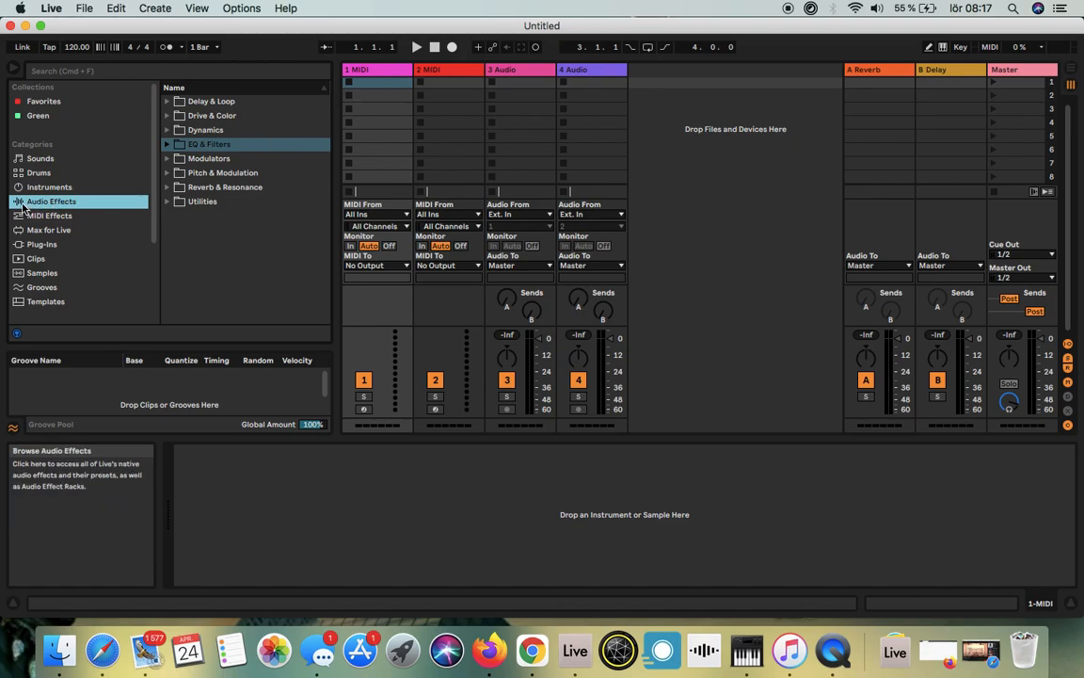
pyautogui.click(169, 146)
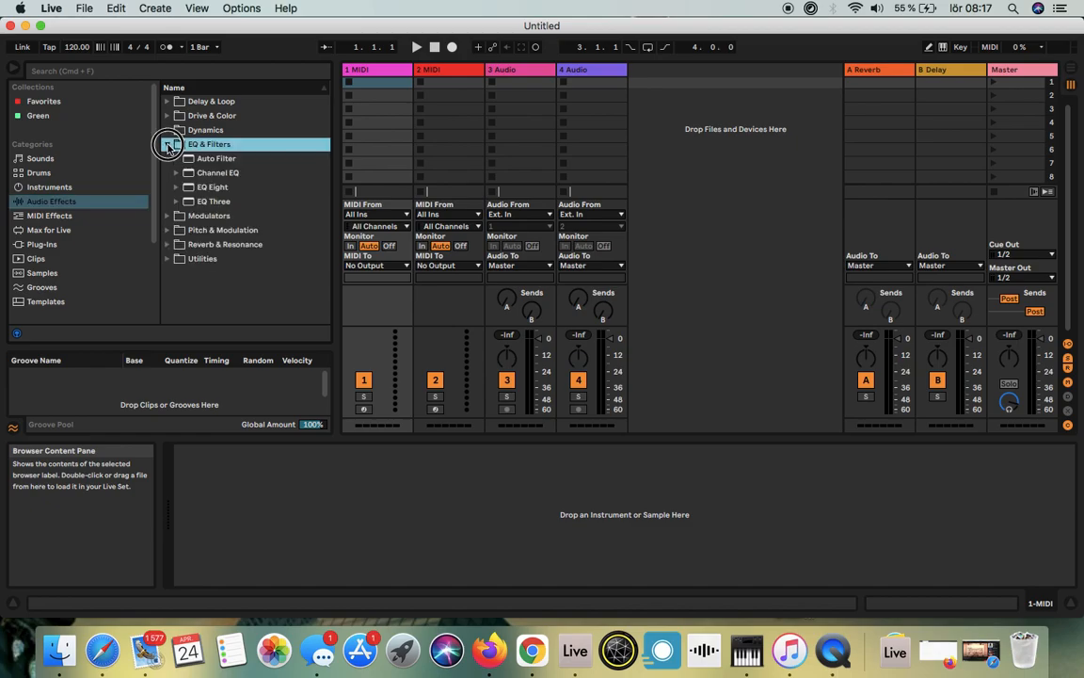
pyautogui.click(191, 189)
pyautogui.moveTo(191, 188); pyautogui.dragTo(381, 76)
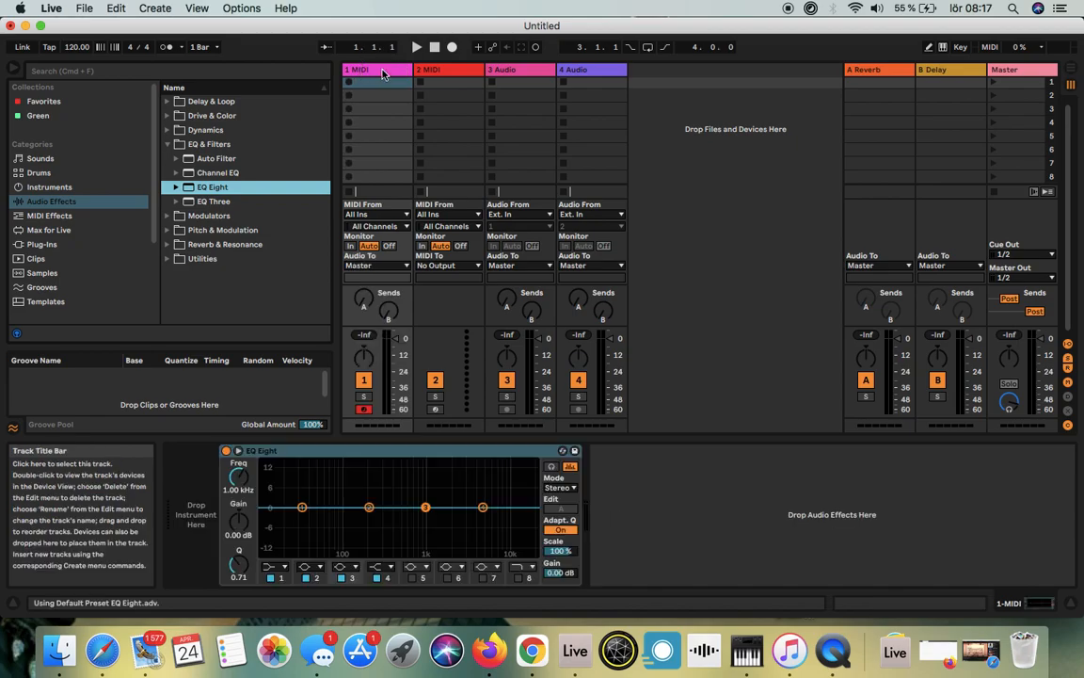
# Step: Add an EQ Eight to the 3 Audio track and delete that device again
pyautogui.moveTo(199, 189); pyautogui.dragTo(534, 73)
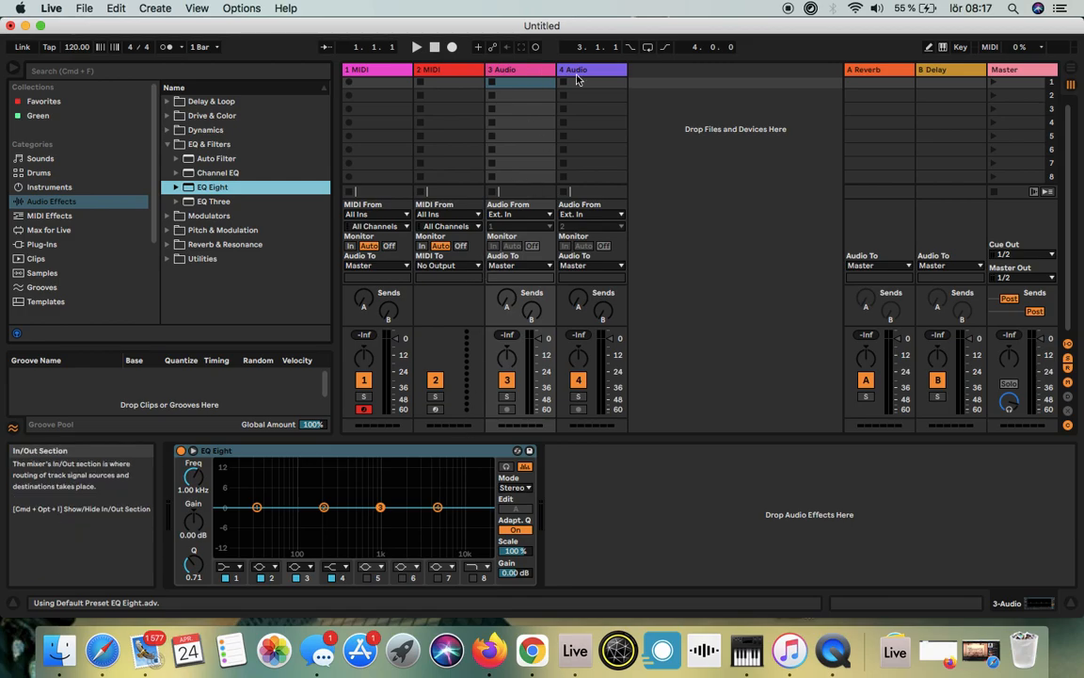
pyautogui.click(380, 451)
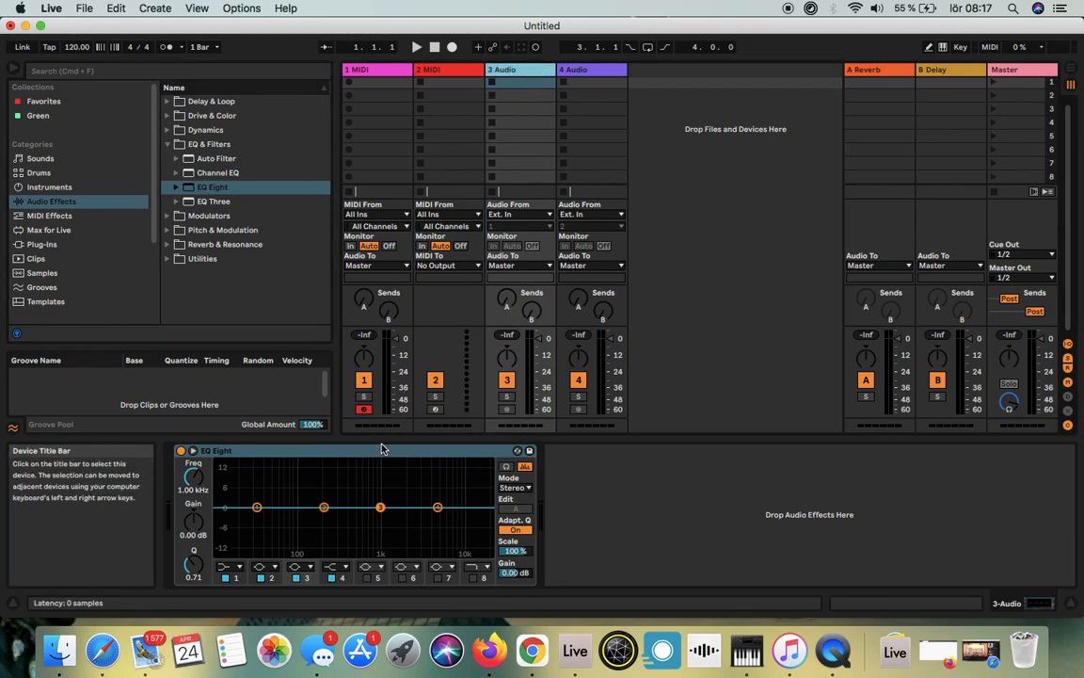
pyautogui.press('Delete')
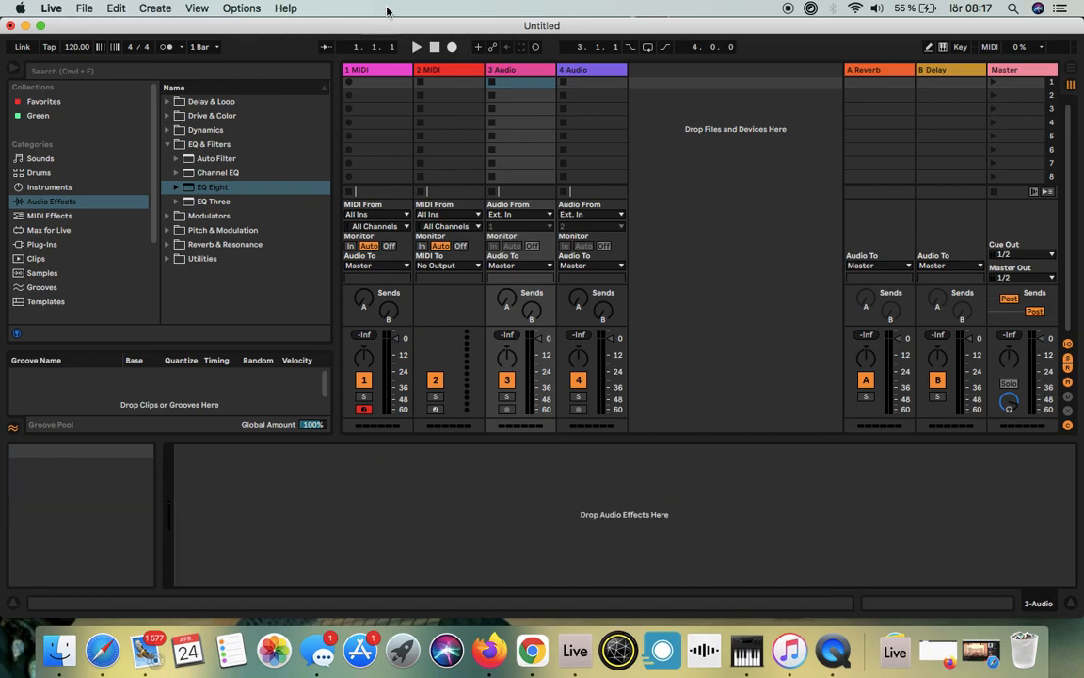
# Step: Make band 1 of the 1 MIDI track's EQ Eight a low cut at about 77 Hz
pyautogui.click(367, 75)
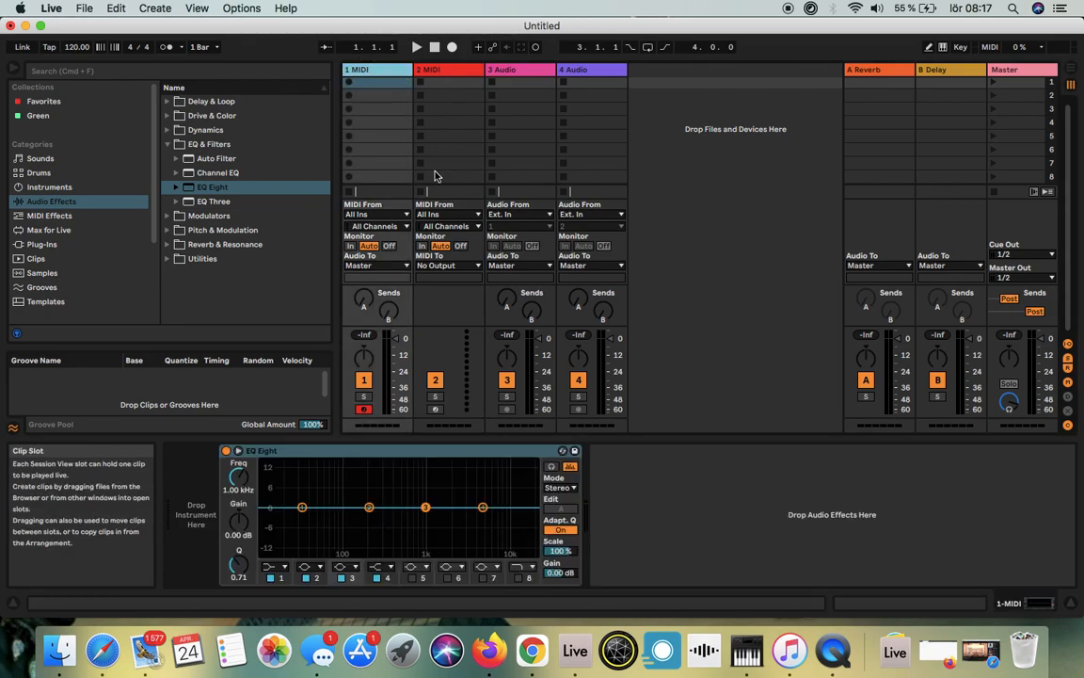
pyautogui.click(284, 571)
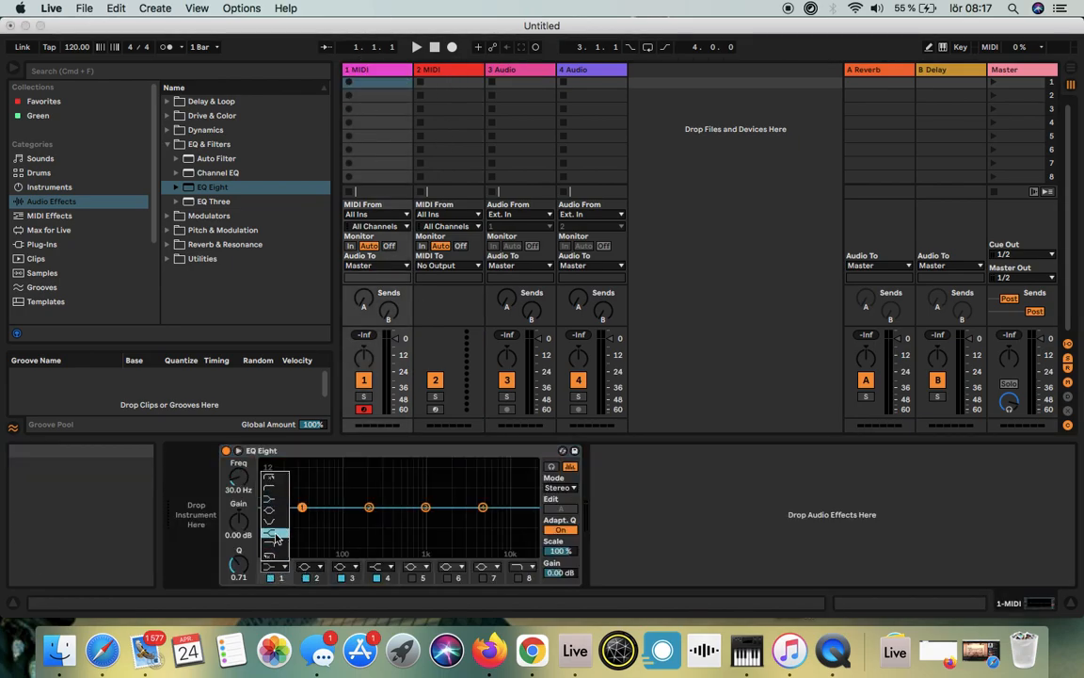
pyautogui.click(270, 490)
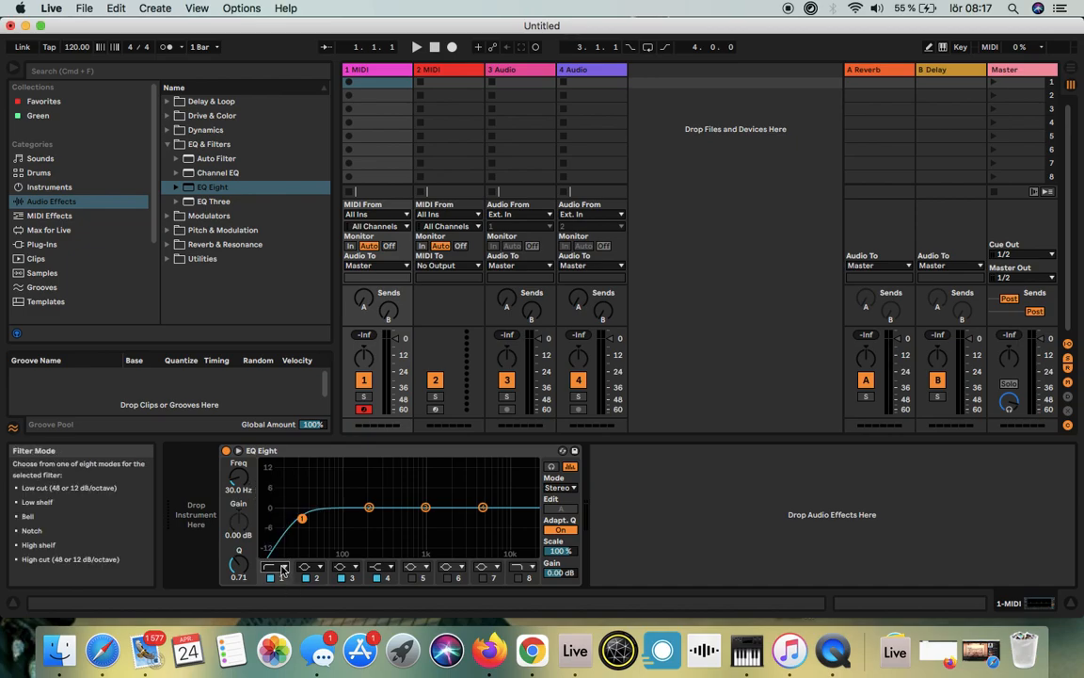
pyautogui.moveTo(301, 517); pyautogui.dragTo(336, 520)
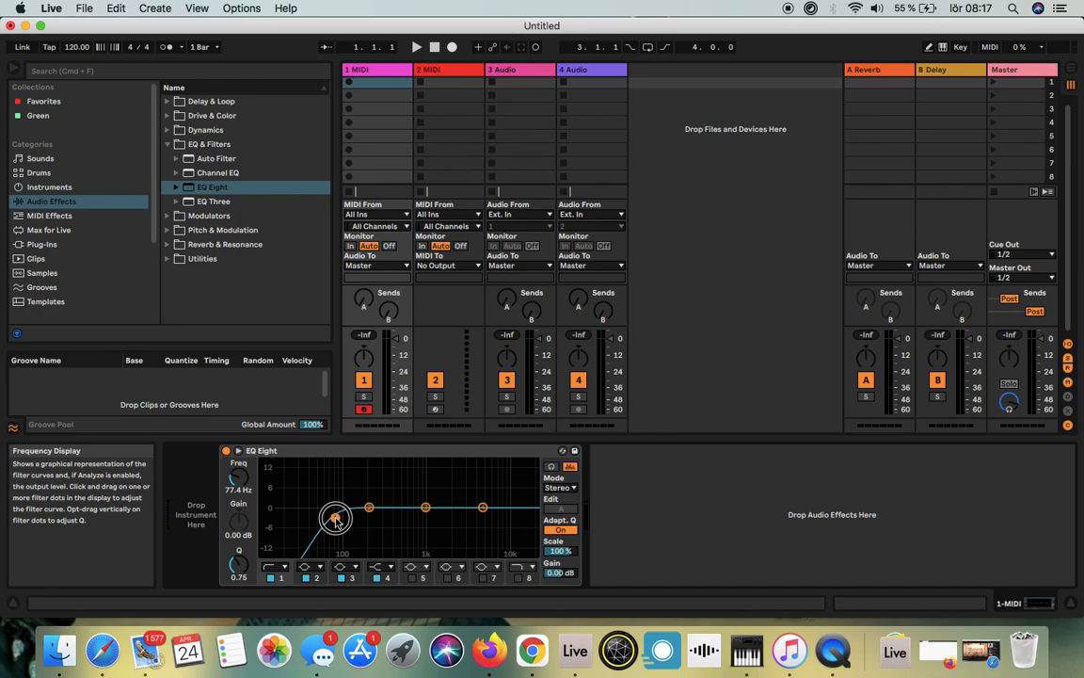
# Step: Copy the EQ Eight with its low cut to the 4 Audio track and save that track as the default audio track
pyautogui.click(405, 457)
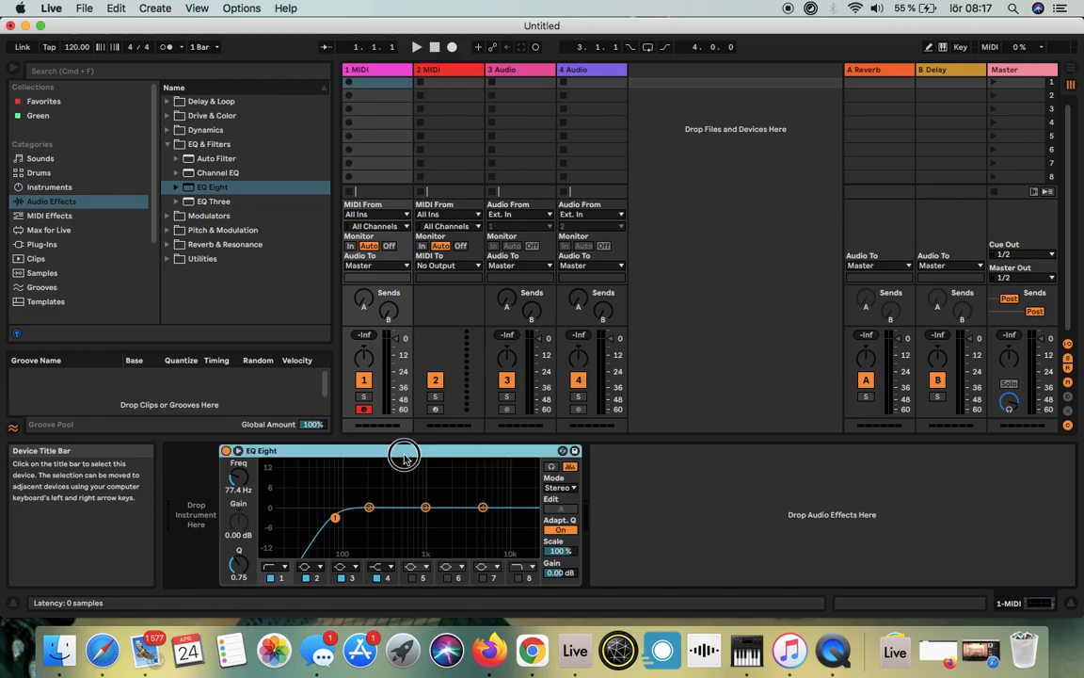
pyautogui.click(601, 70)
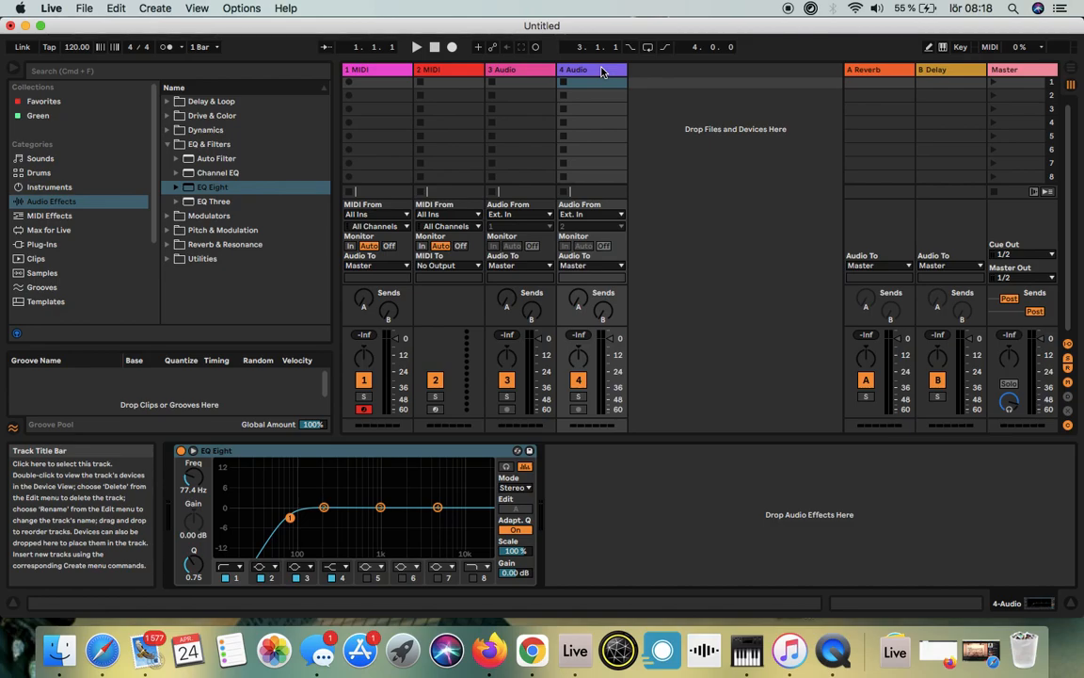
pyautogui.rightClick(602, 73)
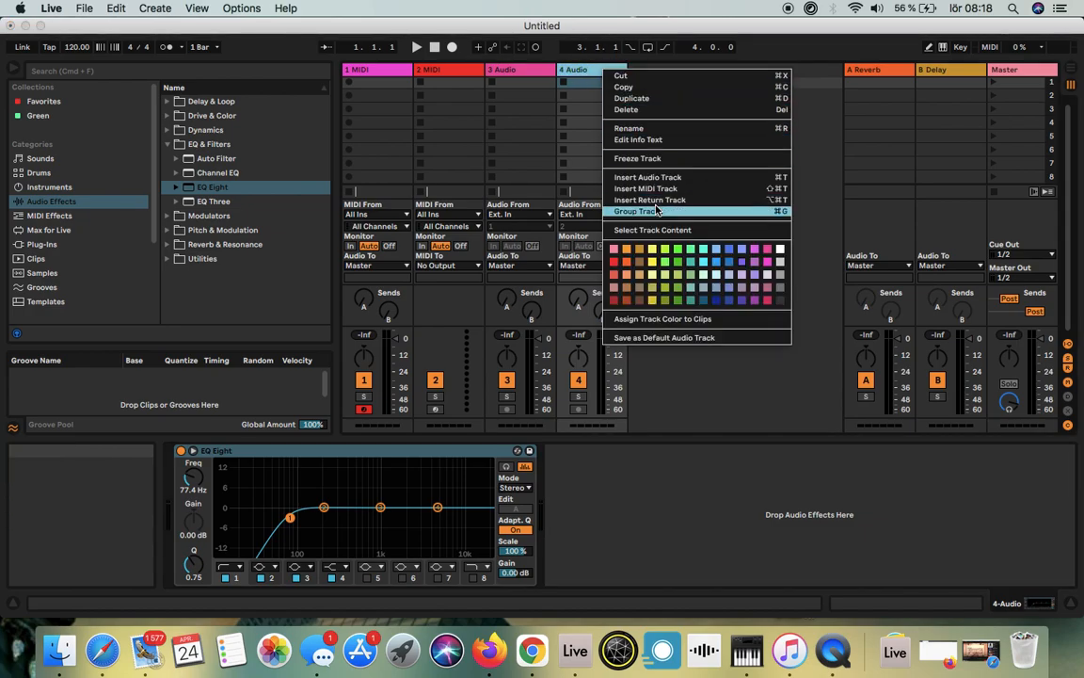
pyautogui.click(703, 341)
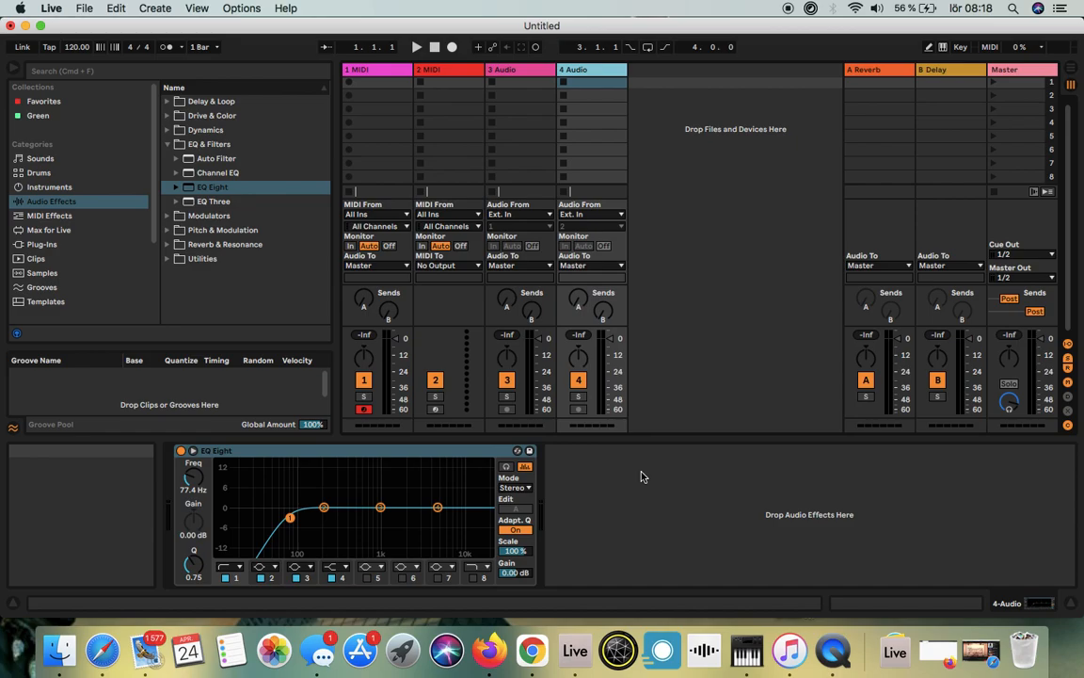
pyautogui.click(376, 73)
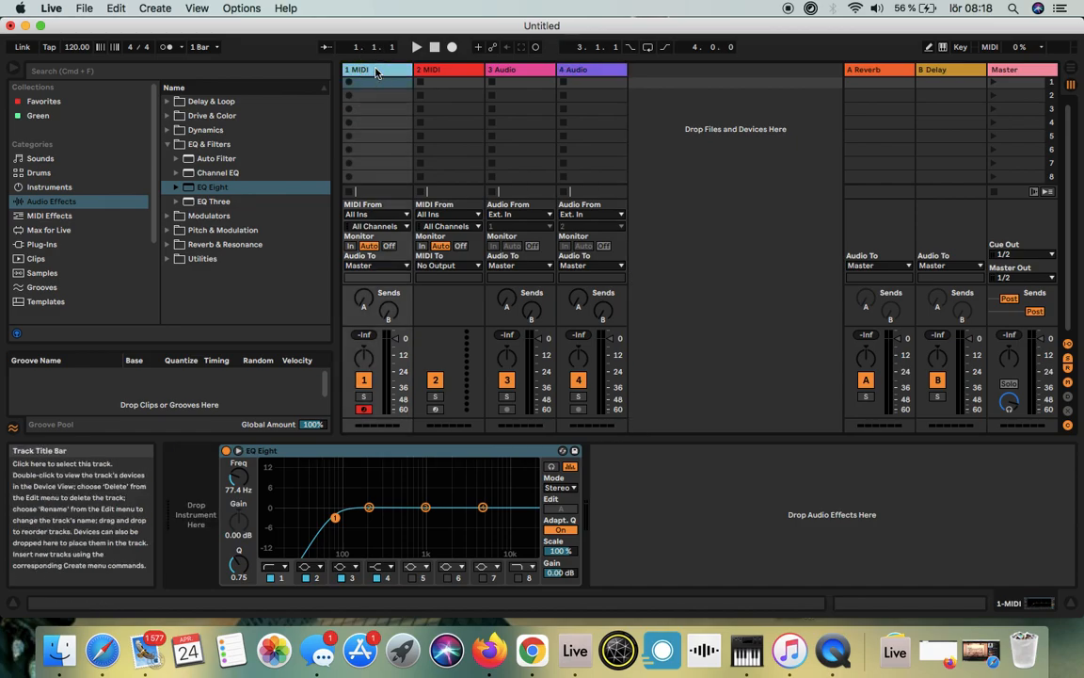
pyautogui.rightClick(376, 72)
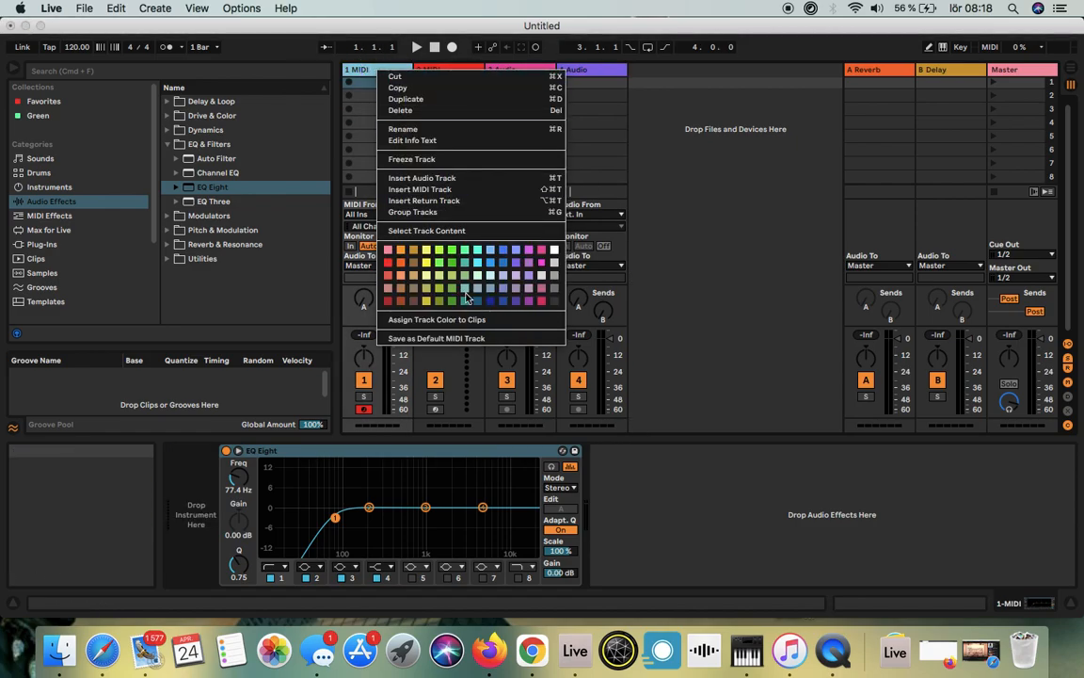
pyautogui.click(458, 340)
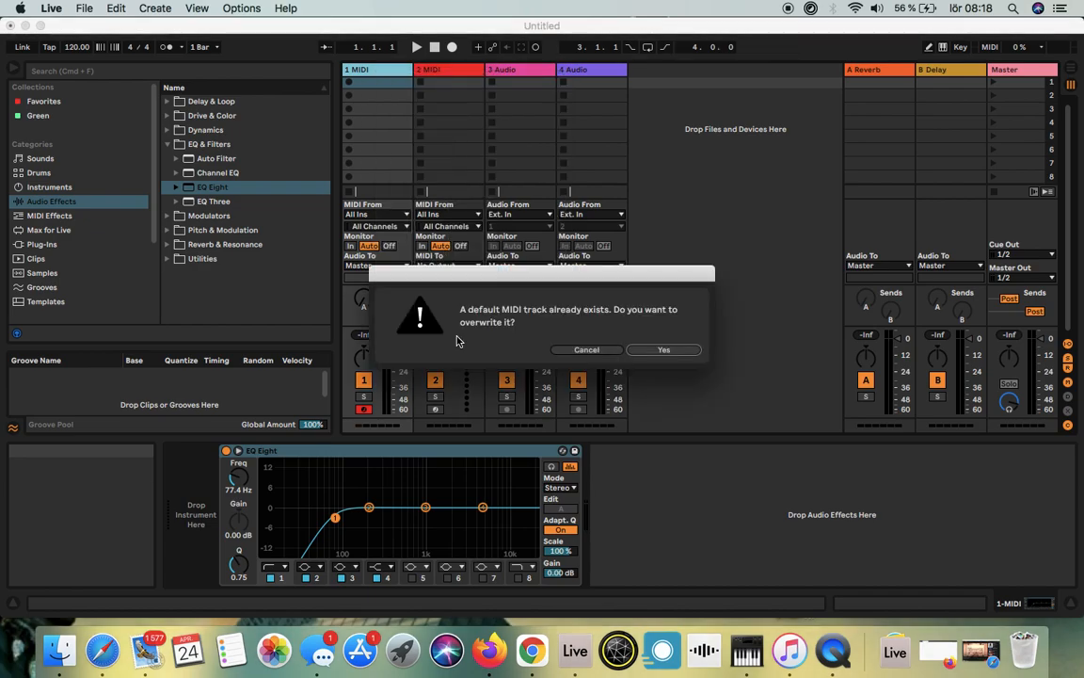
pyautogui.click(593, 352)
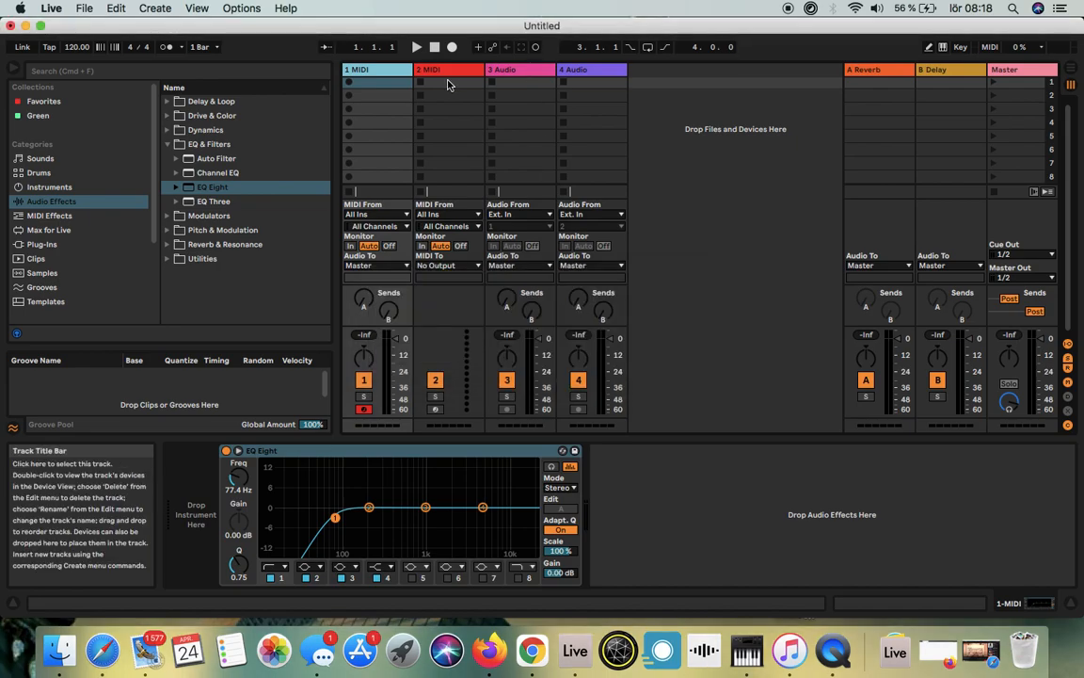
# Step: Delete the 2 MIDI track and both audio tracks, leaving only the 1 MIDI track
pyautogui.click(450, 73)
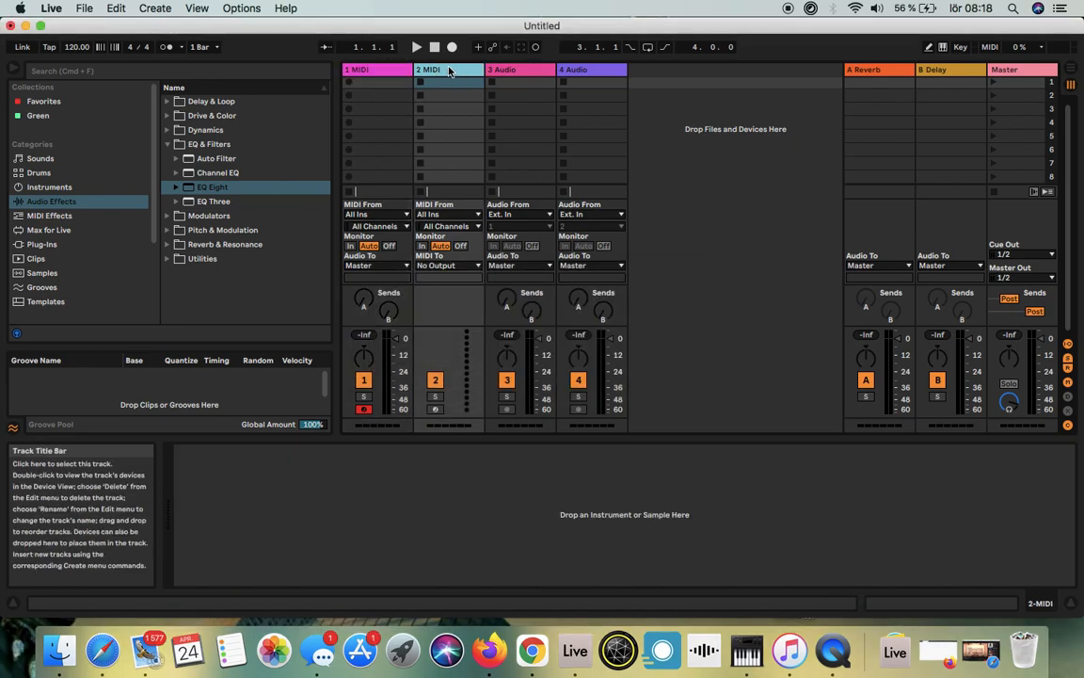
pyautogui.press('Delete')
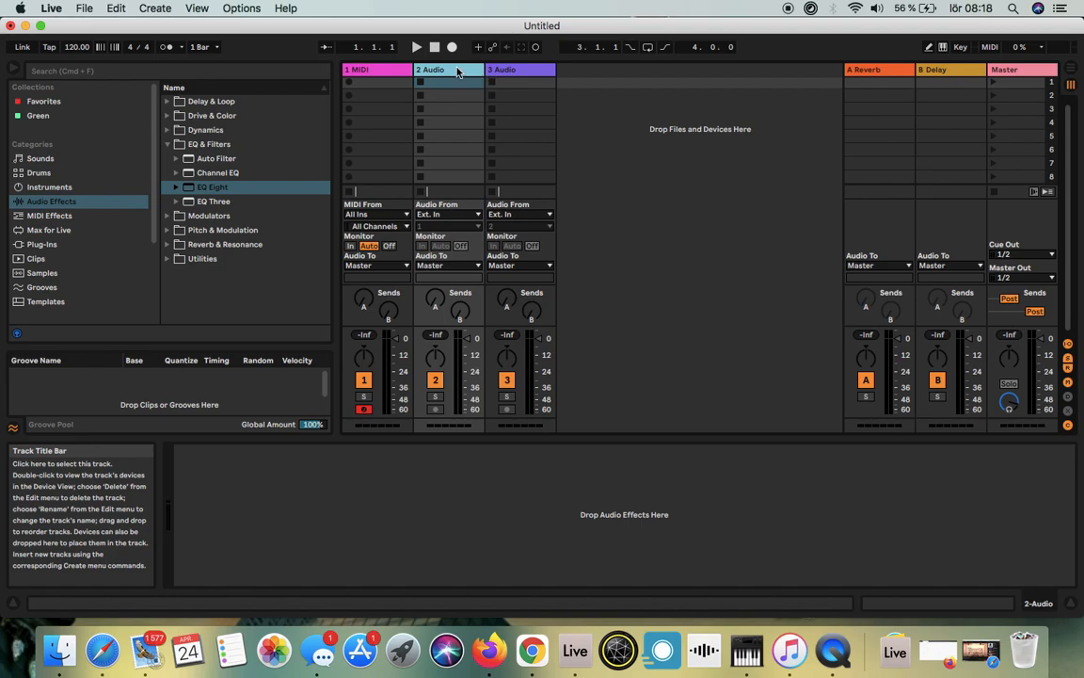
pyautogui.press('Delete')
pyautogui.press('Delete')
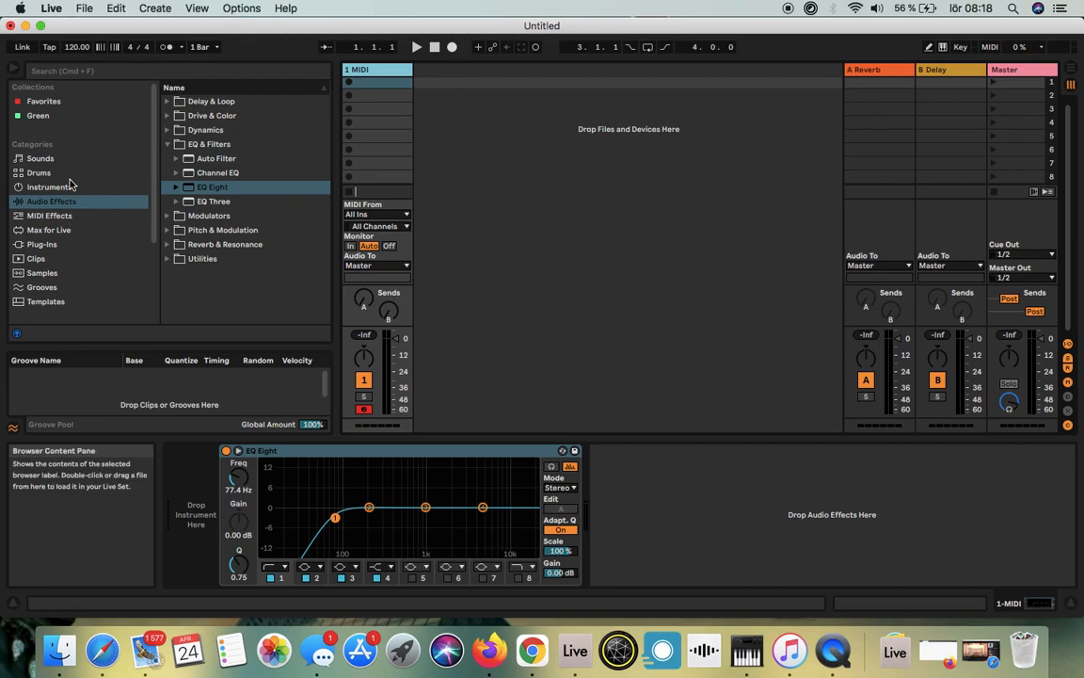
# Step: Load a Drum Rack from the Drums category onto the 1 MIDI track in front of the EQ Eight
pyautogui.click(40, 172)
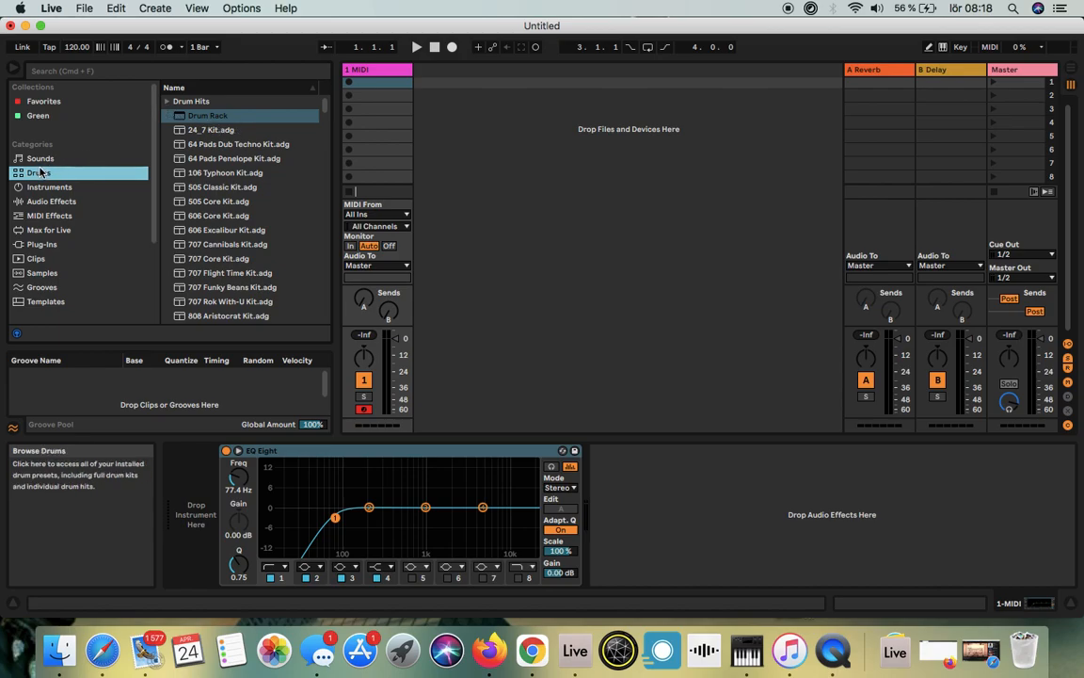
pyautogui.click(168, 101)
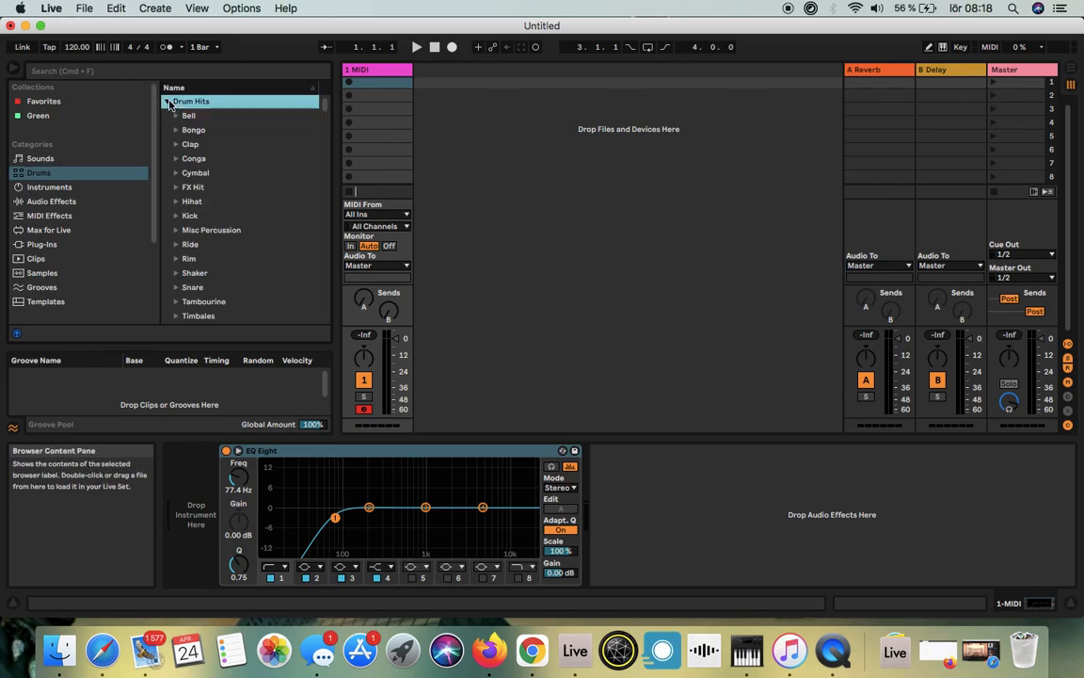
pyautogui.click(167, 102)
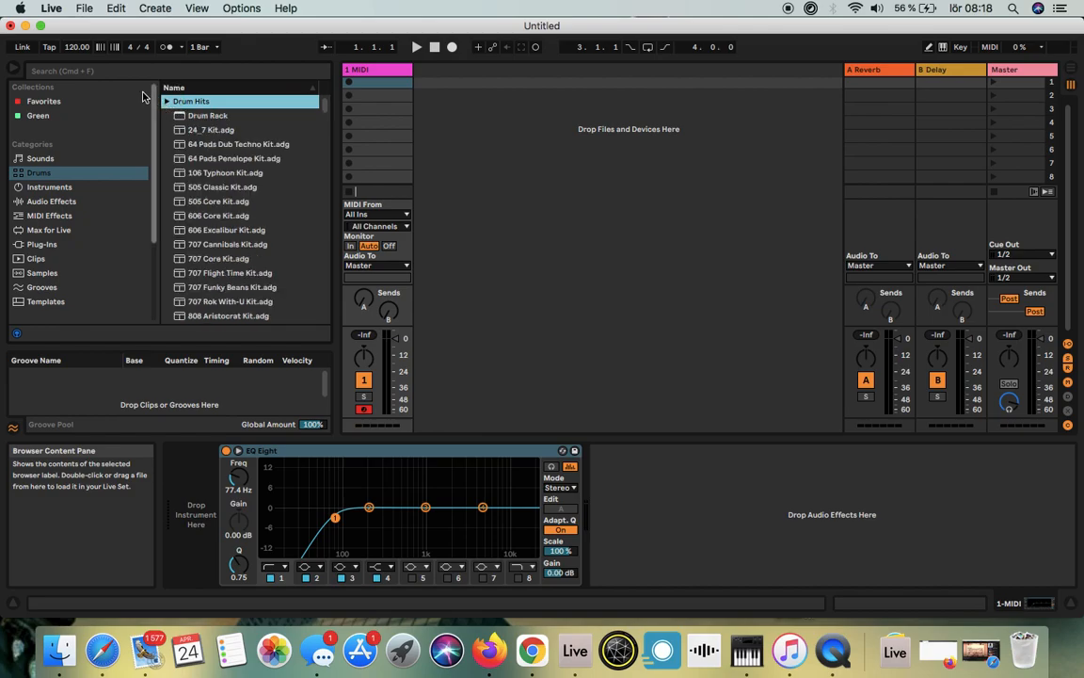
pyautogui.click(188, 117)
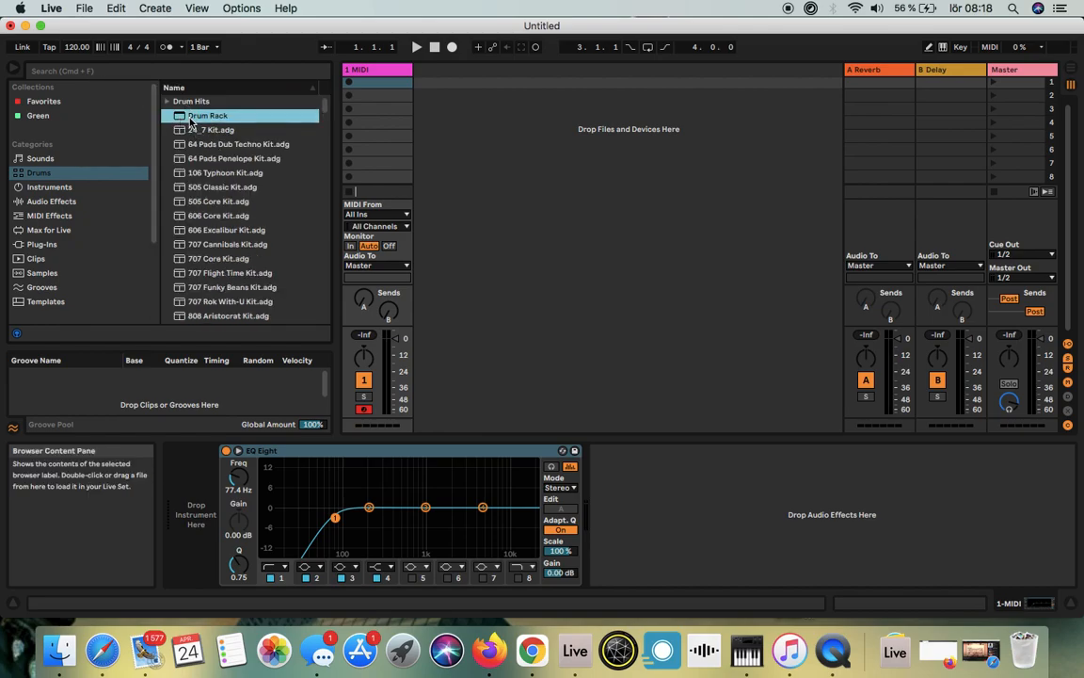
pyautogui.click(215, 116)
pyautogui.moveTo(216, 116); pyautogui.dragTo(199, 537)
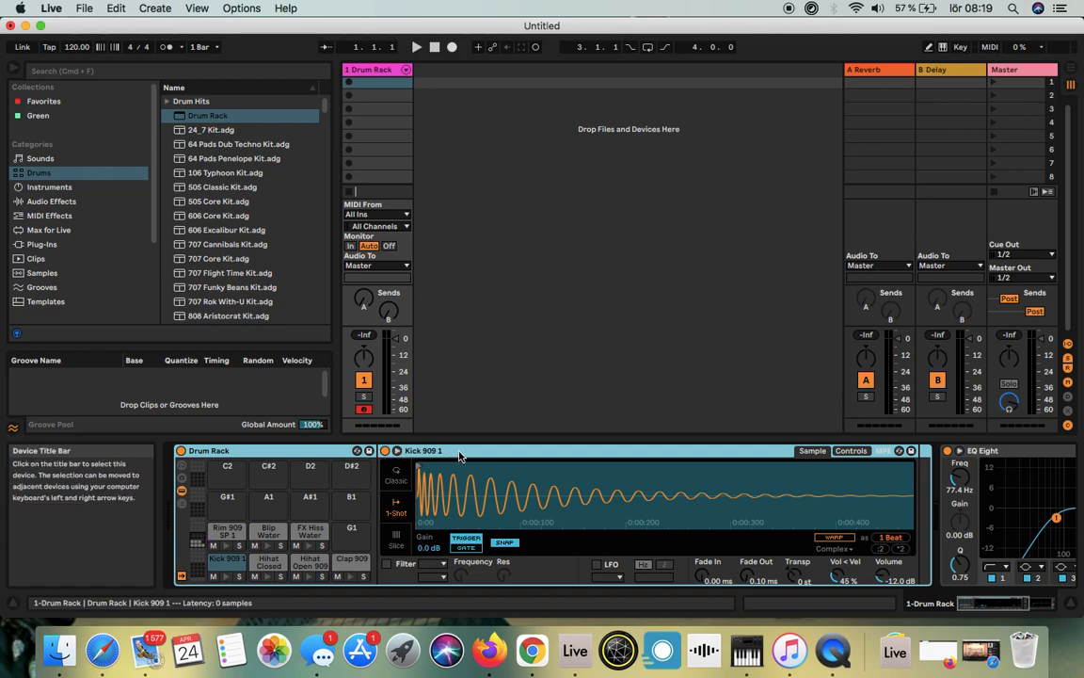
# Step: Empty the Drum Rack by deleting the preset sounds from all of its pads
pyautogui.click(354, 564)
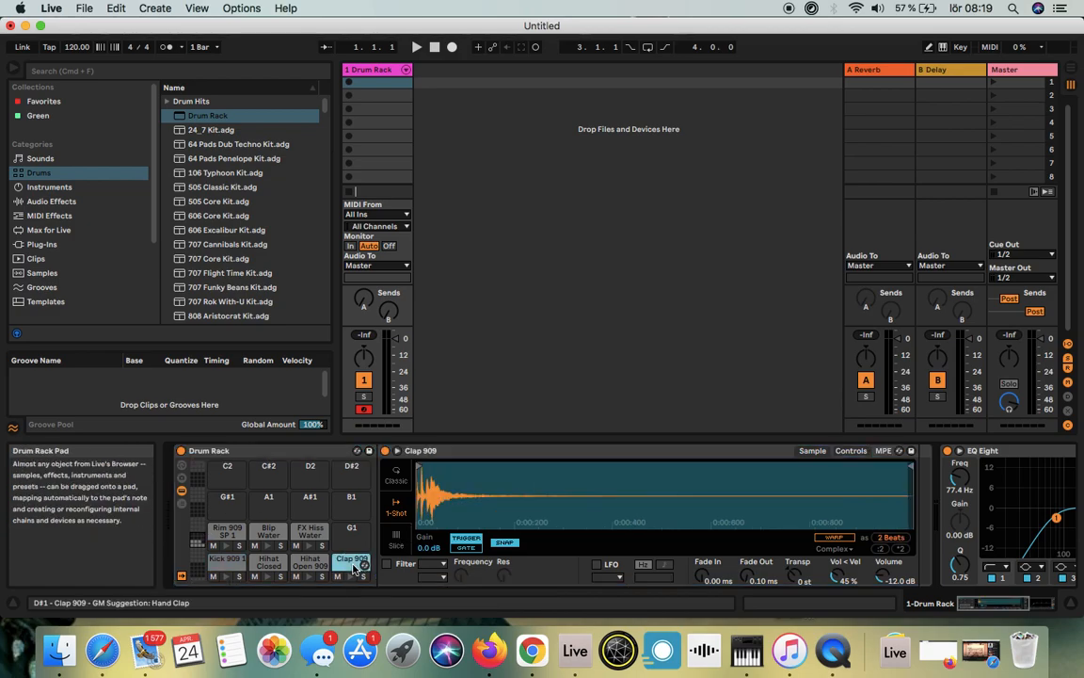
pyautogui.moveTo(354, 564); pyautogui.dragTo(267, 541)
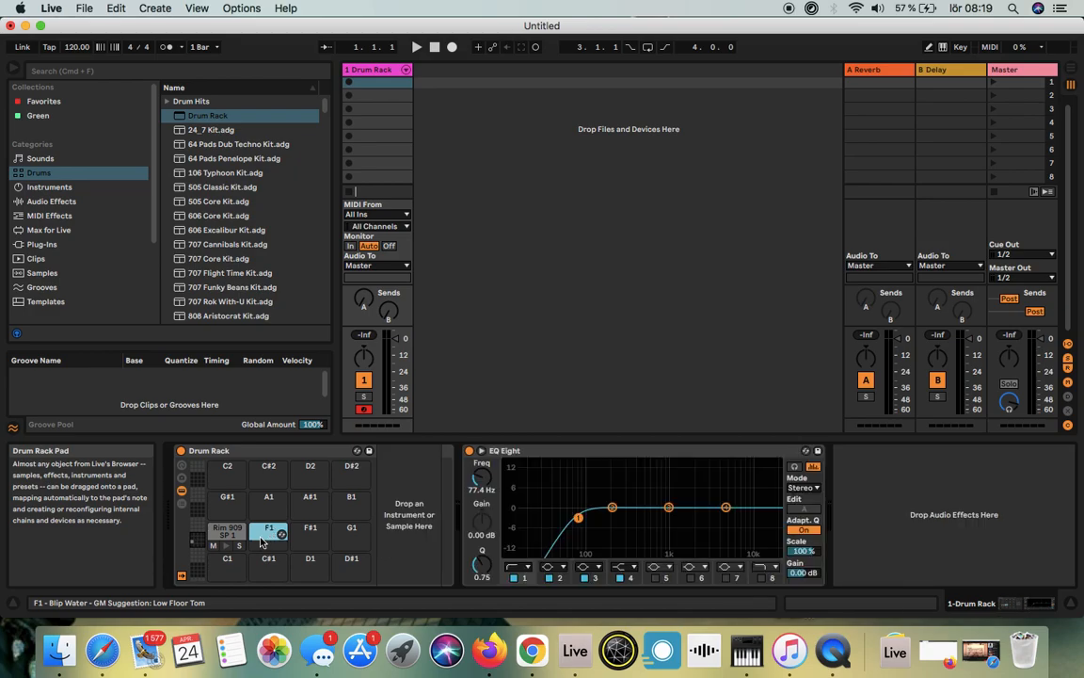
pyautogui.click(225, 530)
pyautogui.press('Delete')
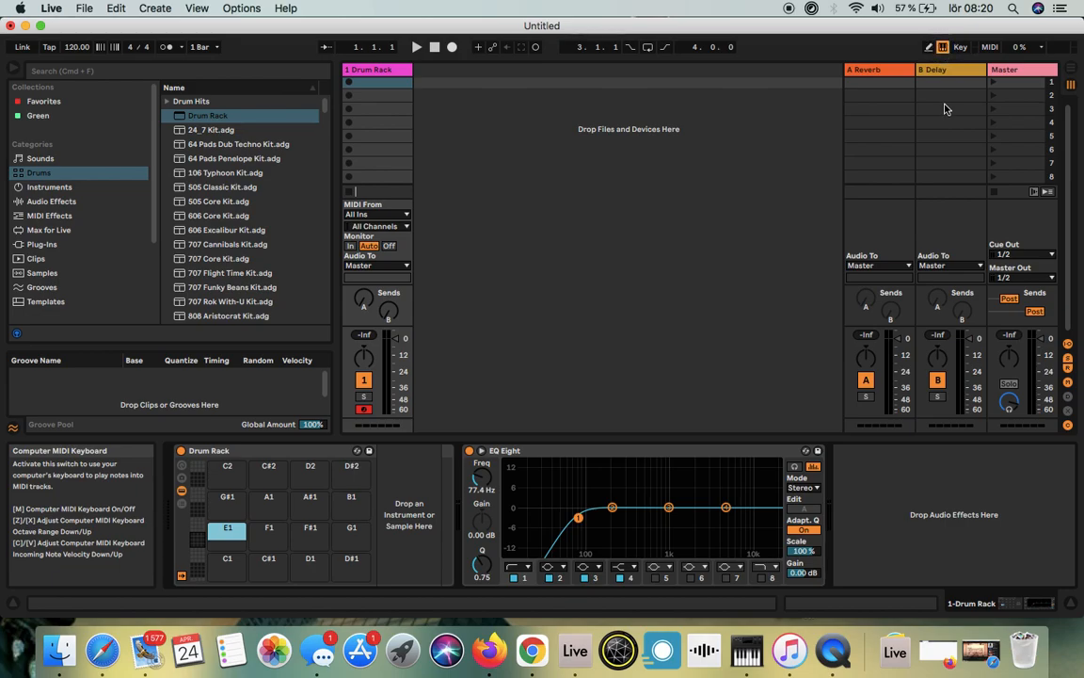
# Step: Turn off the computer MIDI keyboard and search the drums library for 909
pyautogui.click(943, 48)
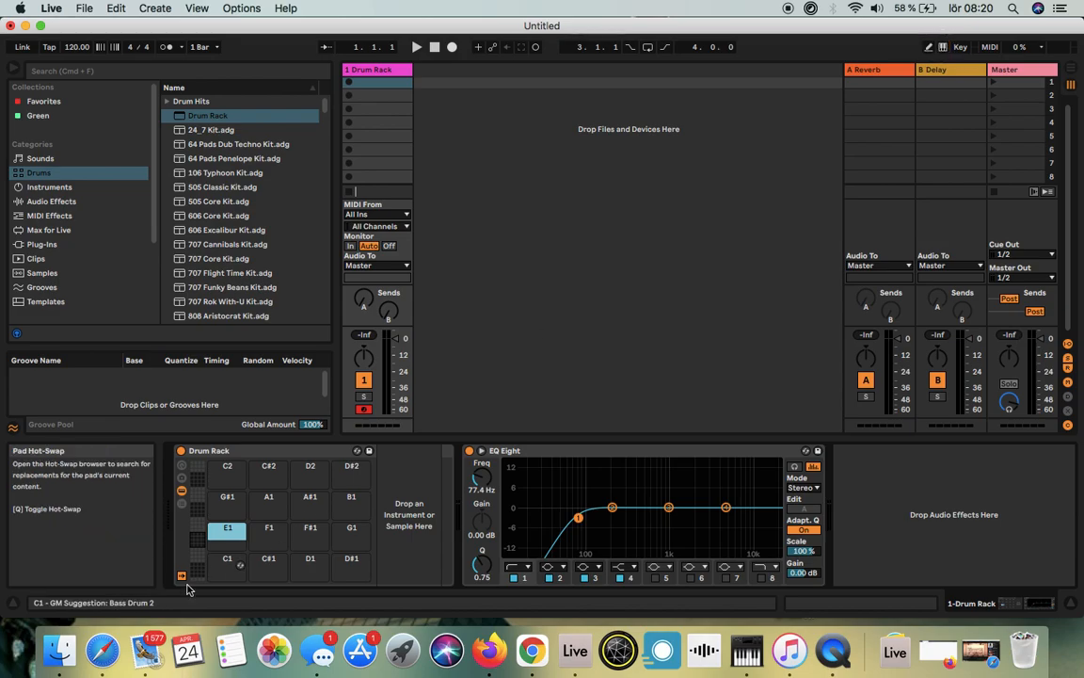
pyautogui.click(91, 71)
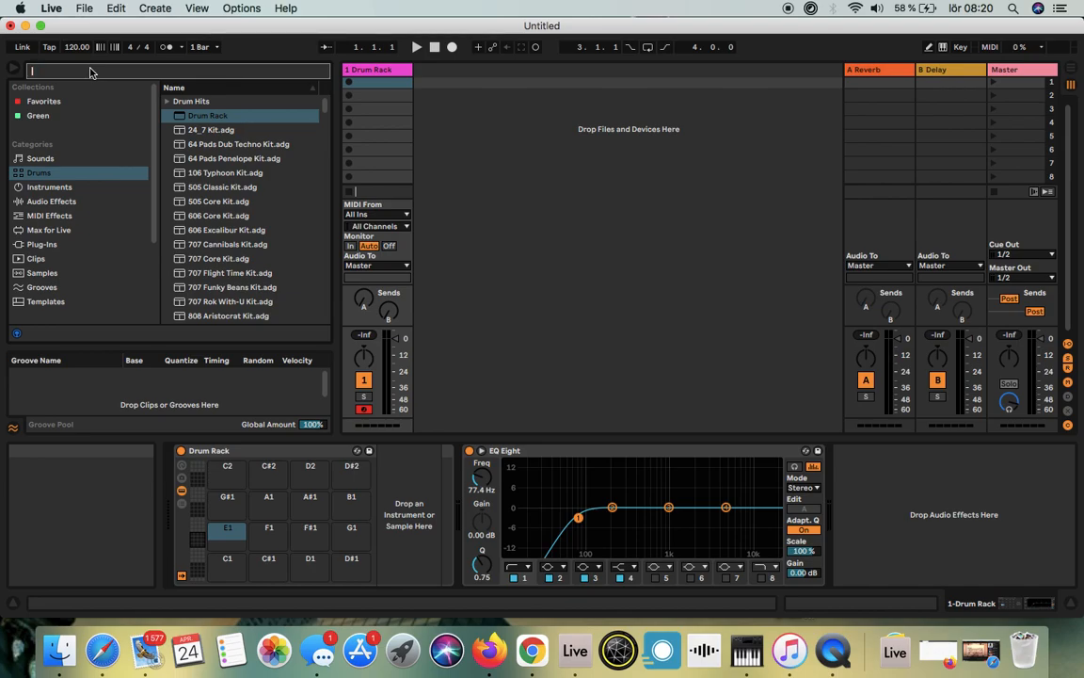
pyautogui.write('09')
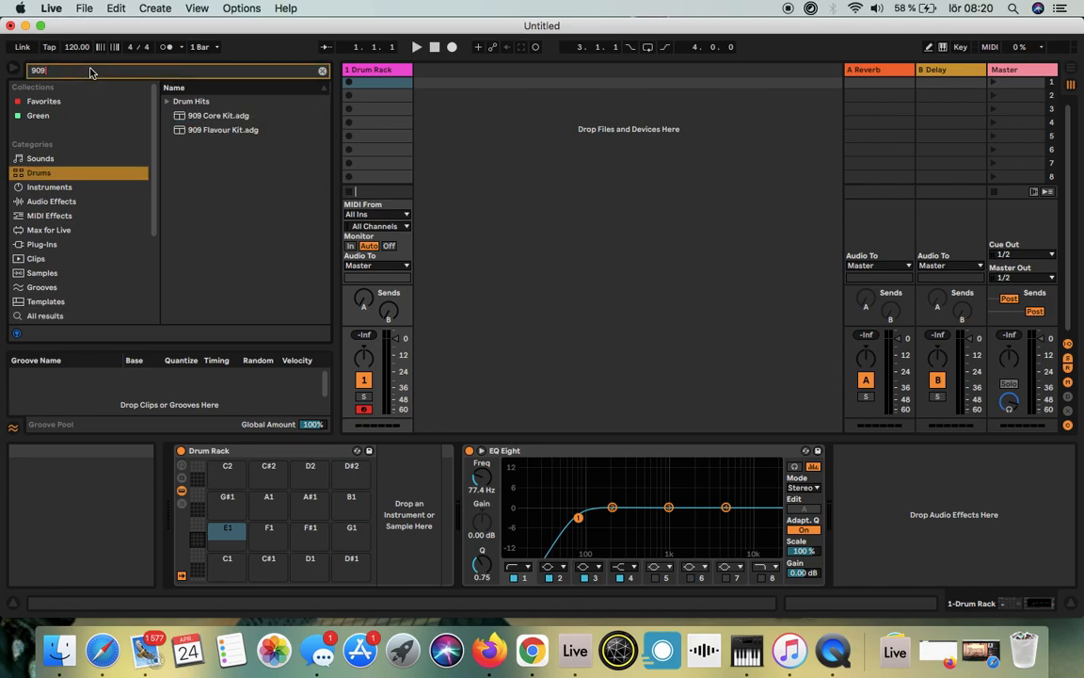
# Step: Audition the 909 kick samples in Drum Hits and place Kick 909 1.aif on the Drum Rack's C1 pad
pyautogui.click(167, 101)
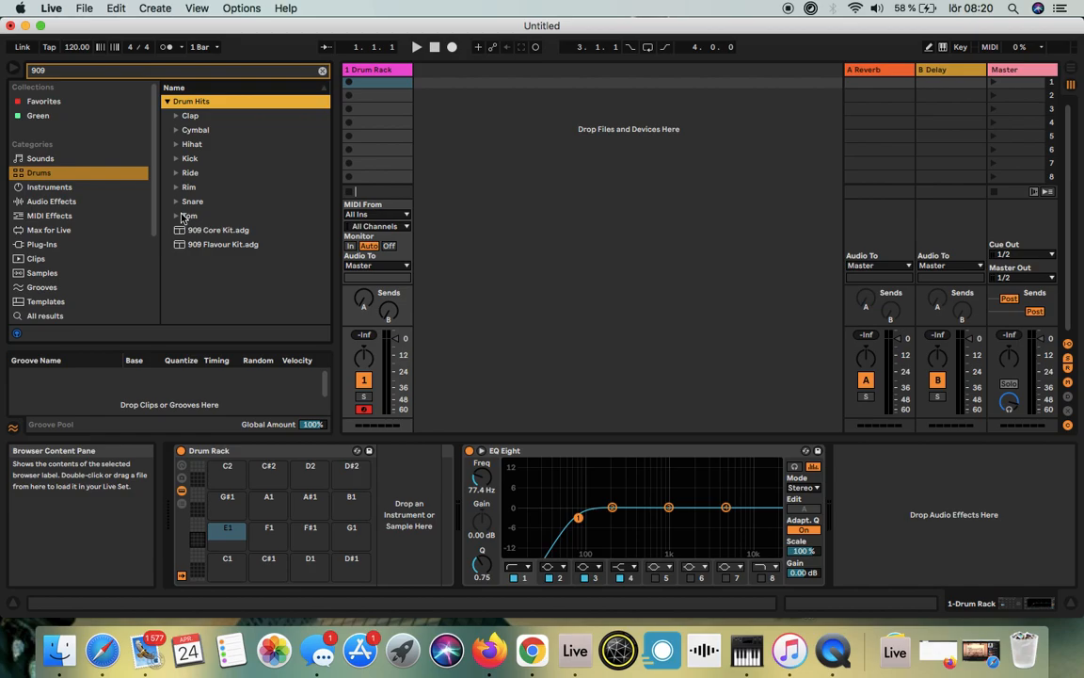
pyautogui.click(176, 158)
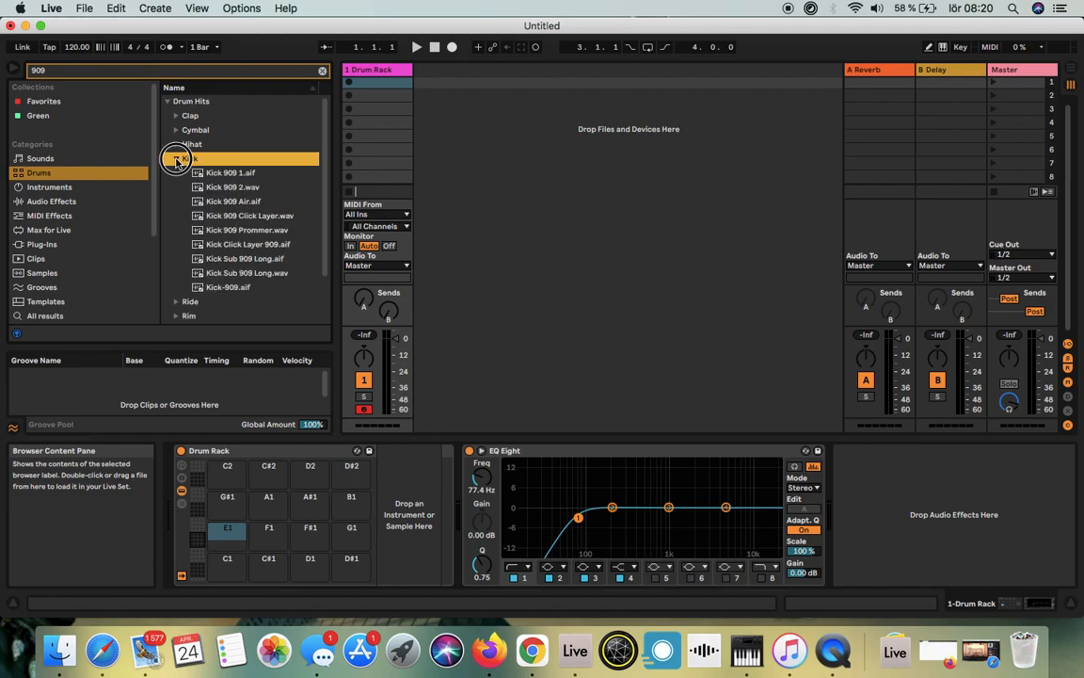
pyautogui.click(219, 174)
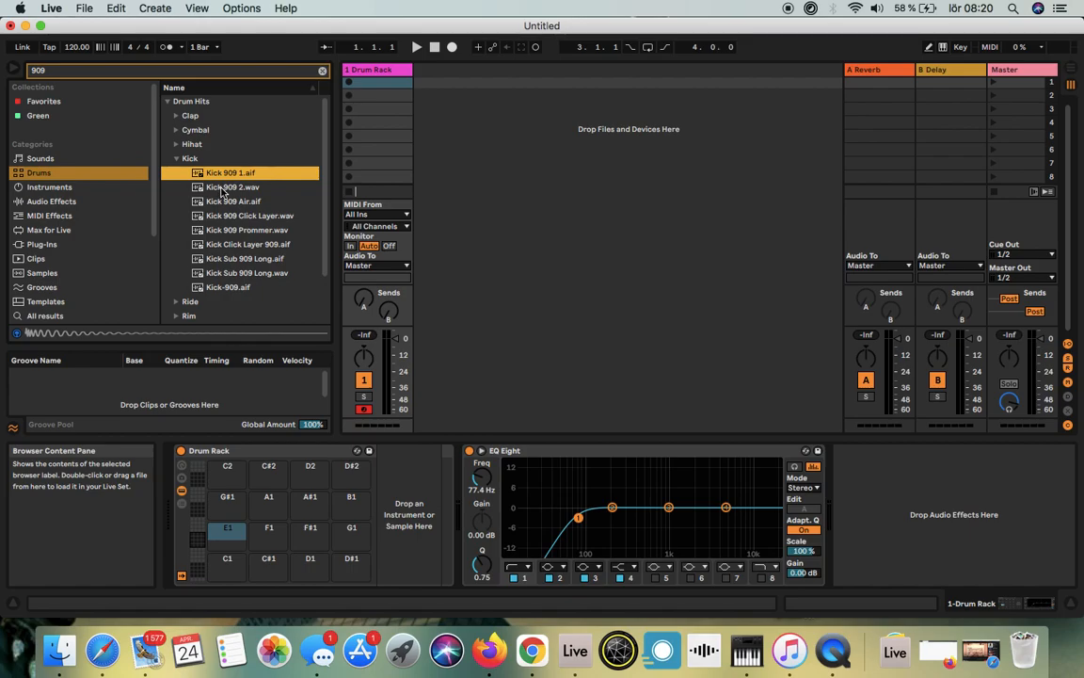
pyautogui.press('Down')
pyautogui.press('Down')
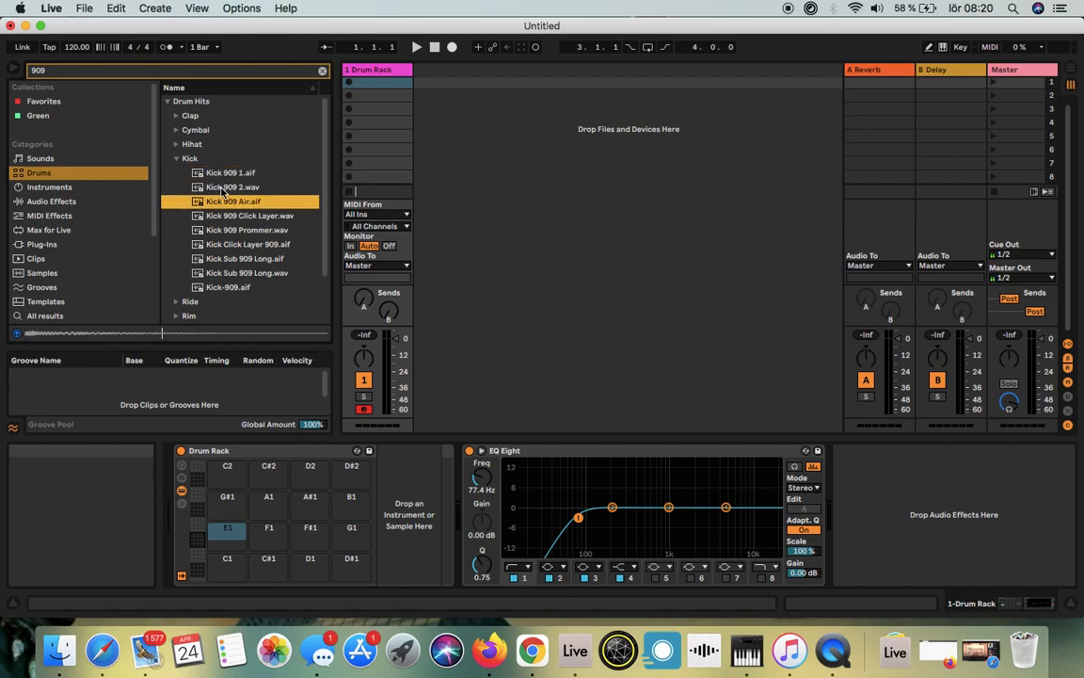
pyautogui.press('Down')
pyautogui.press('Down')
pyautogui.press('Down')
pyautogui.press('Down')
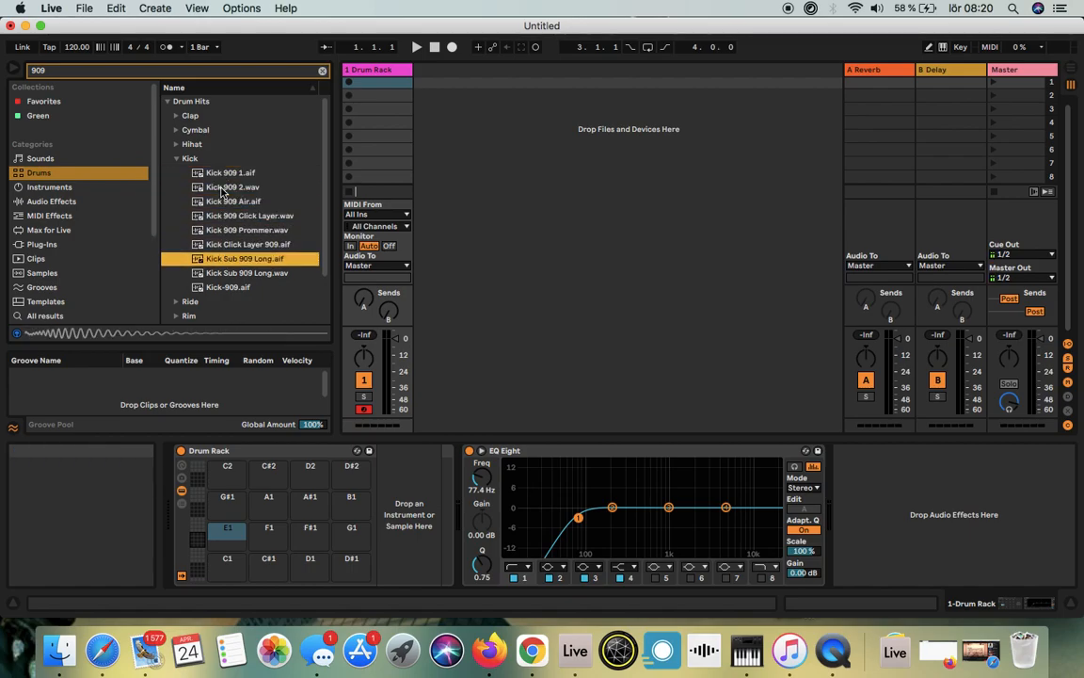
pyautogui.press('Down')
pyautogui.press('Down')
pyautogui.moveTo(211, 174); pyautogui.dragTo(229, 572)
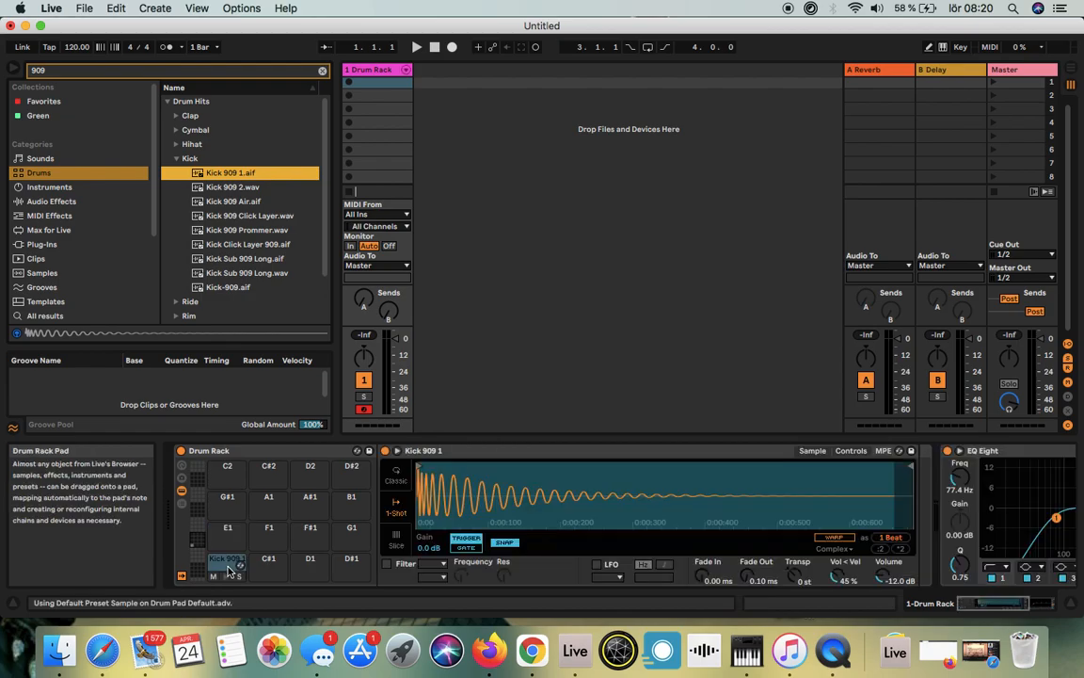
# Step: Place Hihat Closed 909.aif on the C#1 pad and Hihat Open 909.aif on the D1 pad
pyautogui.click(176, 145)
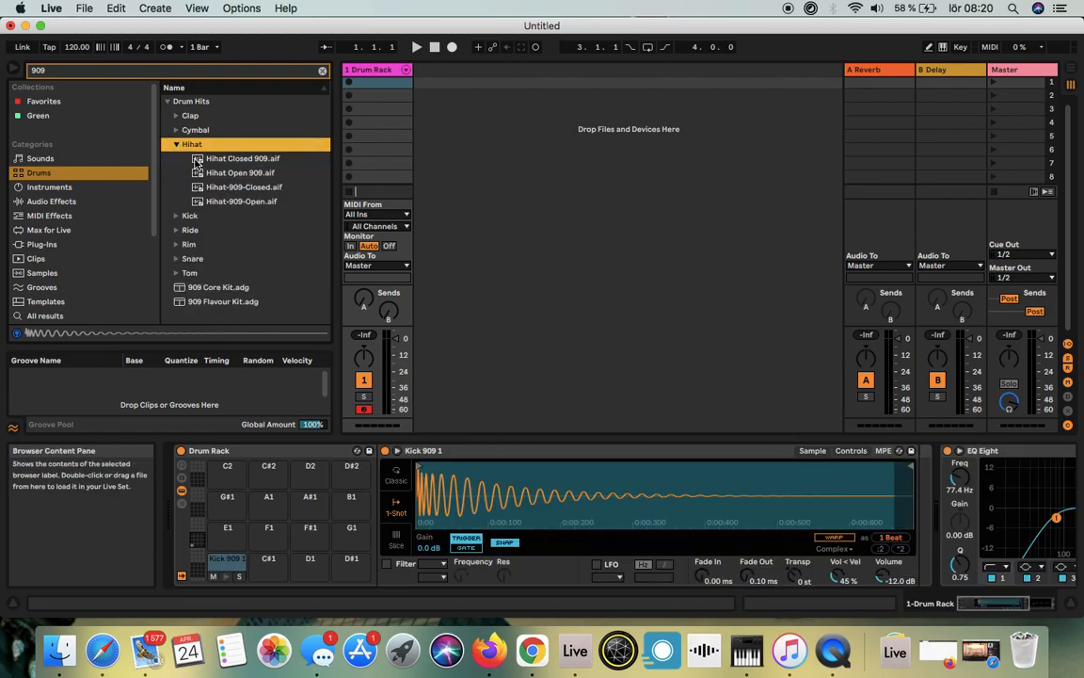
pyautogui.click(199, 160)
pyautogui.moveTo(235, 162); pyautogui.dragTo(265, 567)
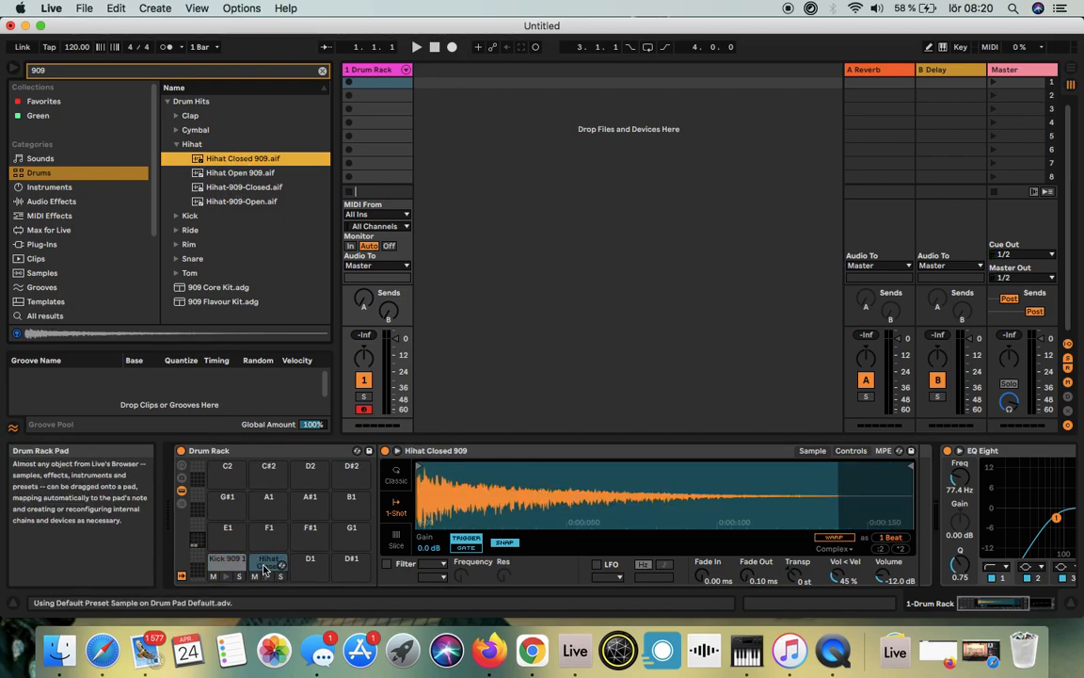
pyautogui.click(231, 174)
pyautogui.moveTo(230, 174); pyautogui.dragTo(310, 570)
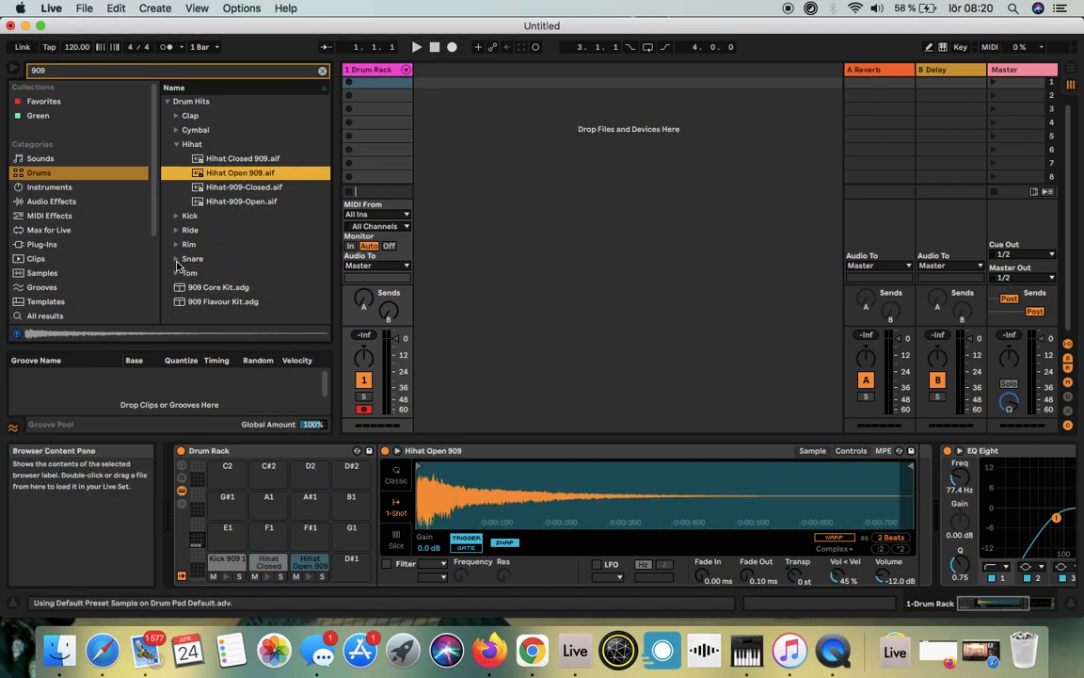
# Step: Preview Clap 909.aif from the Clap samples and place it on the D#1 pad
pyautogui.click(175, 115)
pyautogui.click(226, 133)
pyautogui.moveTo(200, 131); pyautogui.dragTo(354, 565)
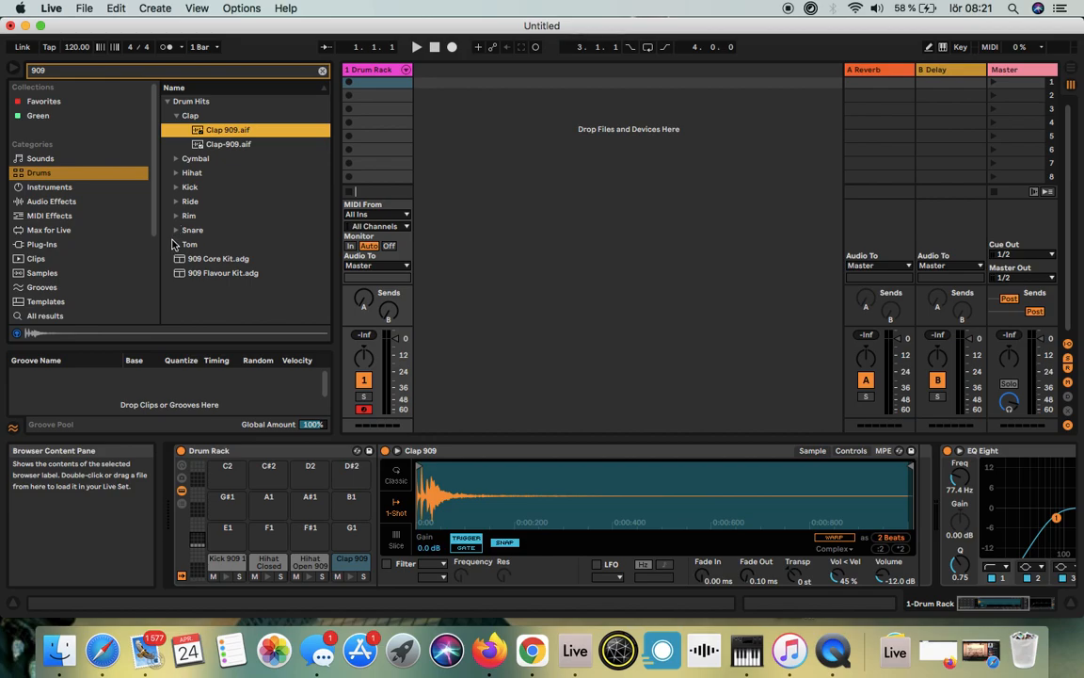
# Step: Preview a 909 ride, and place the rim sample Rim 909 SP 1.wav on the E1 pad
pyautogui.click(175, 201)
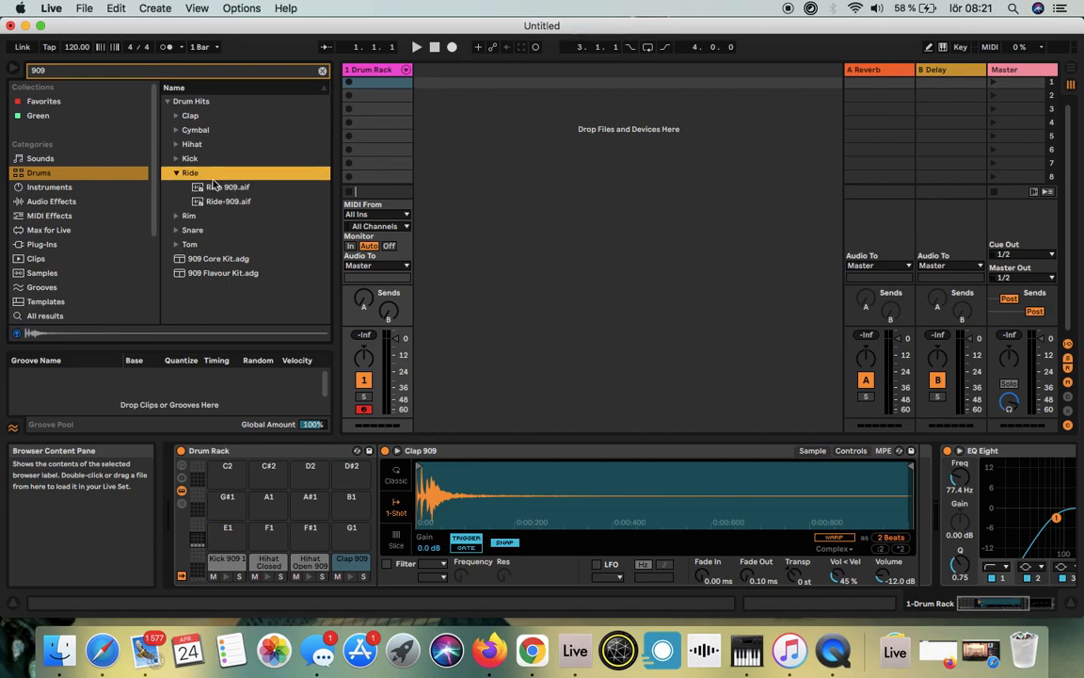
pyautogui.click(214, 187)
pyautogui.click(177, 173)
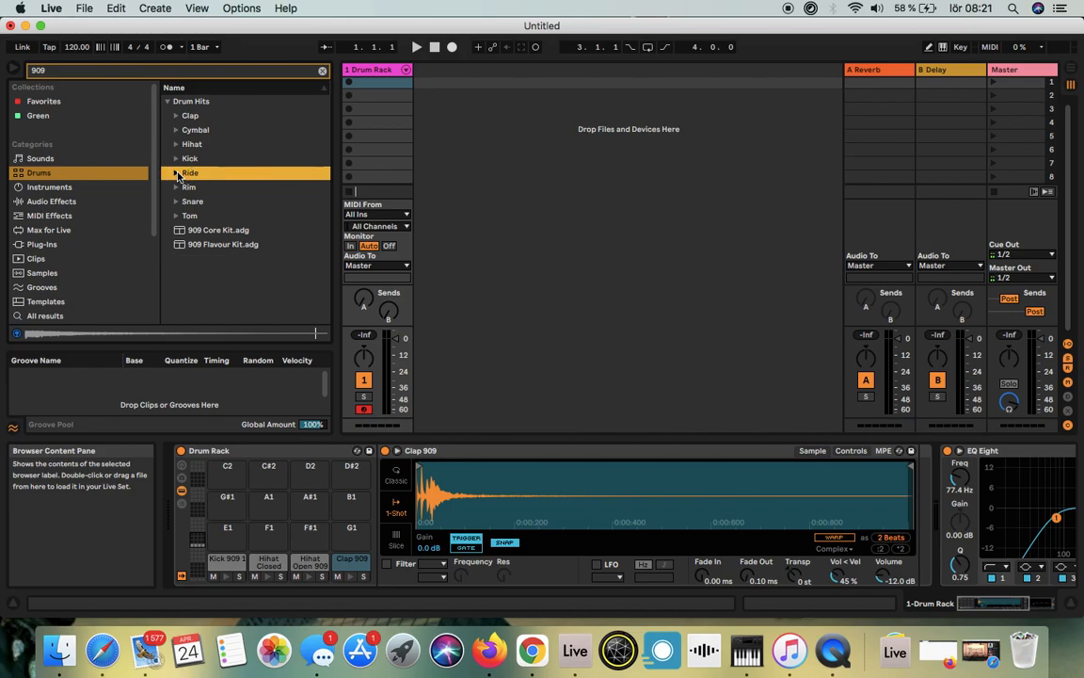
pyautogui.click(176, 187)
pyautogui.click(218, 202)
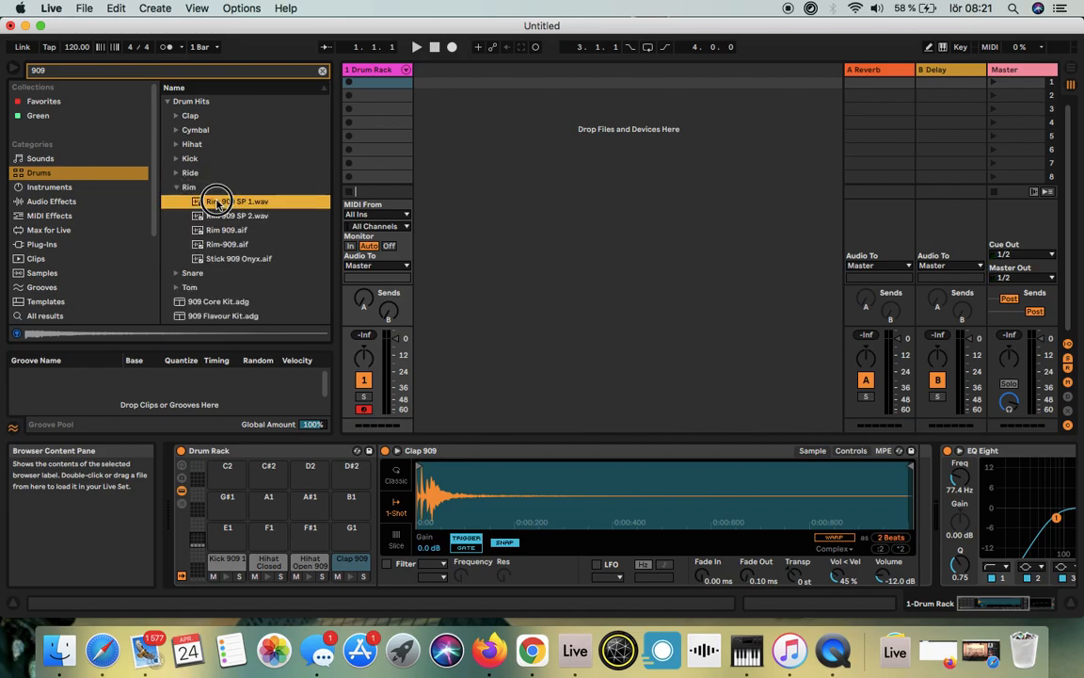
pyautogui.moveTo(217, 203); pyautogui.dragTo(230, 541)
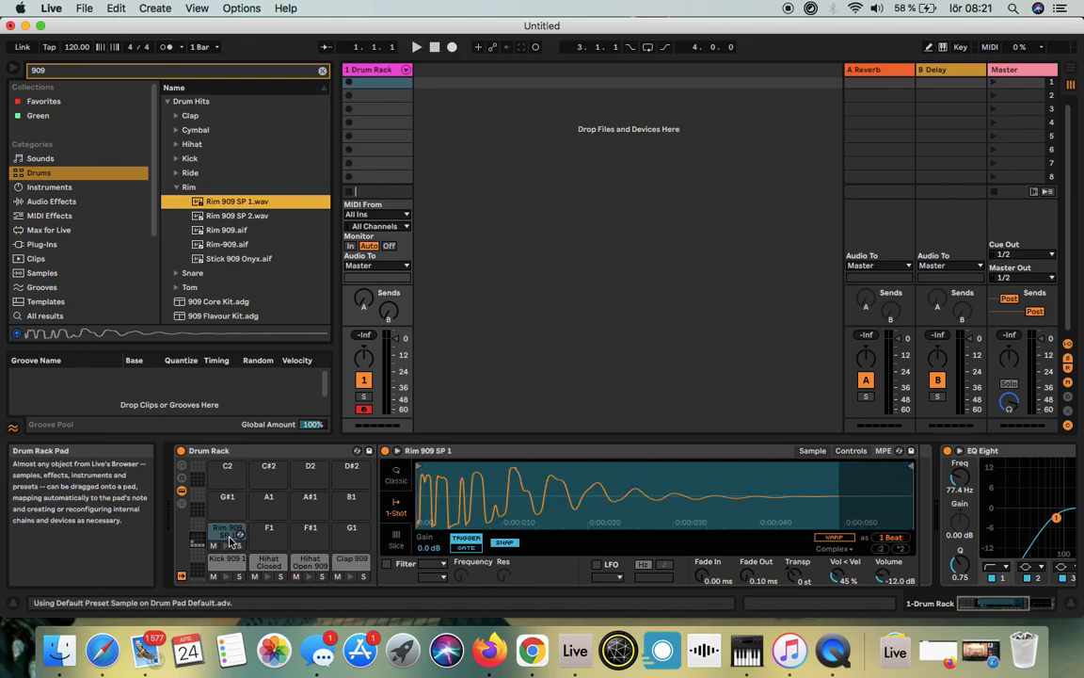
# Step: Preview the stick and high tom samples, and place Tom 909 Hi 2.wav on the F1 pad
pyautogui.click(227, 260)
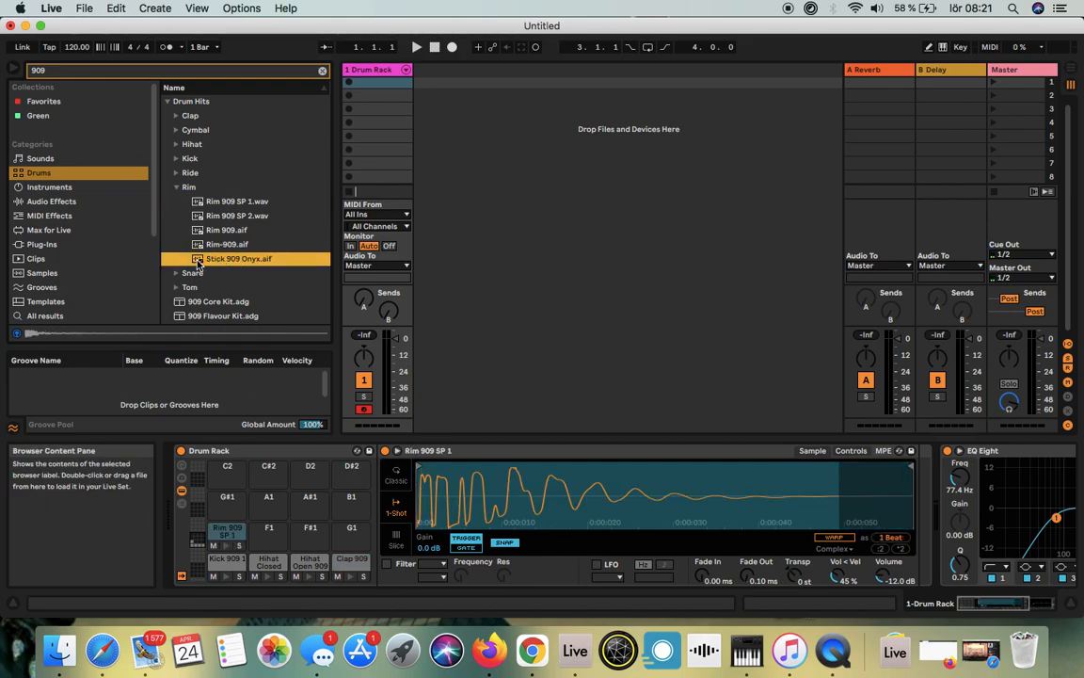
pyautogui.click(183, 290)
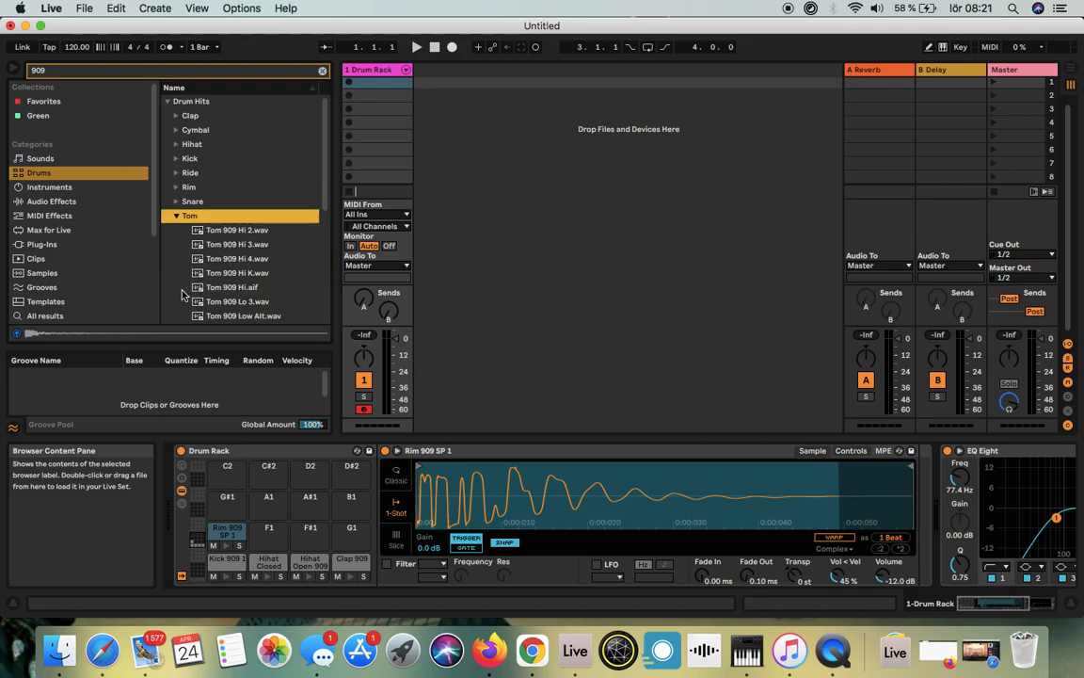
pyautogui.click(198, 229)
pyautogui.click(216, 246)
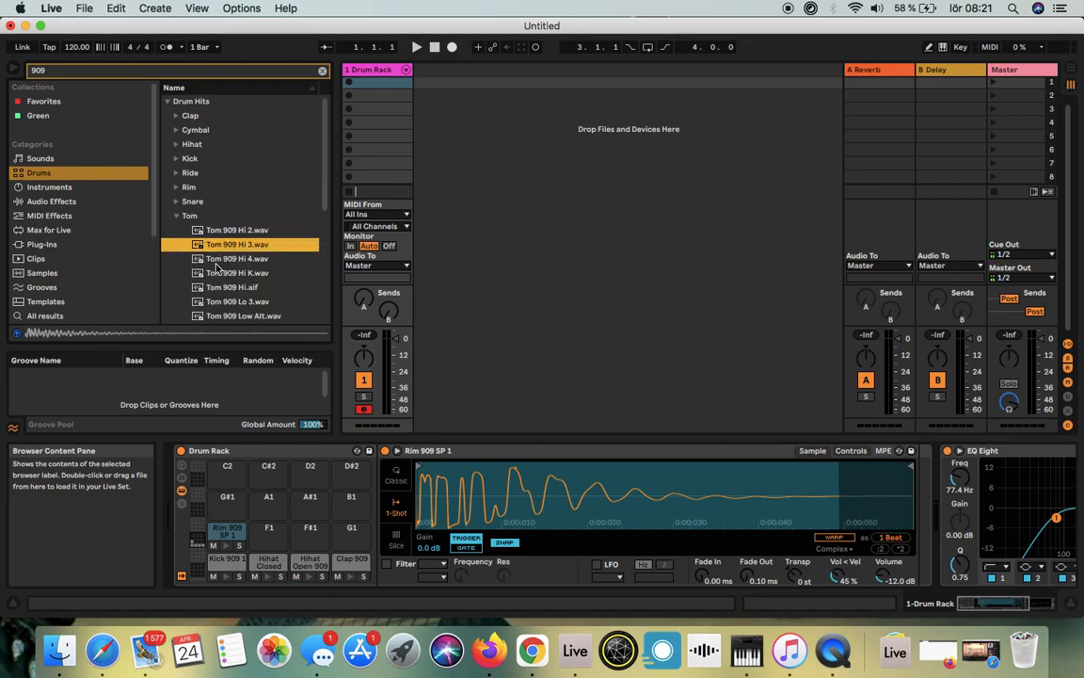
pyautogui.moveTo(195, 231); pyautogui.dragTo(268, 530)
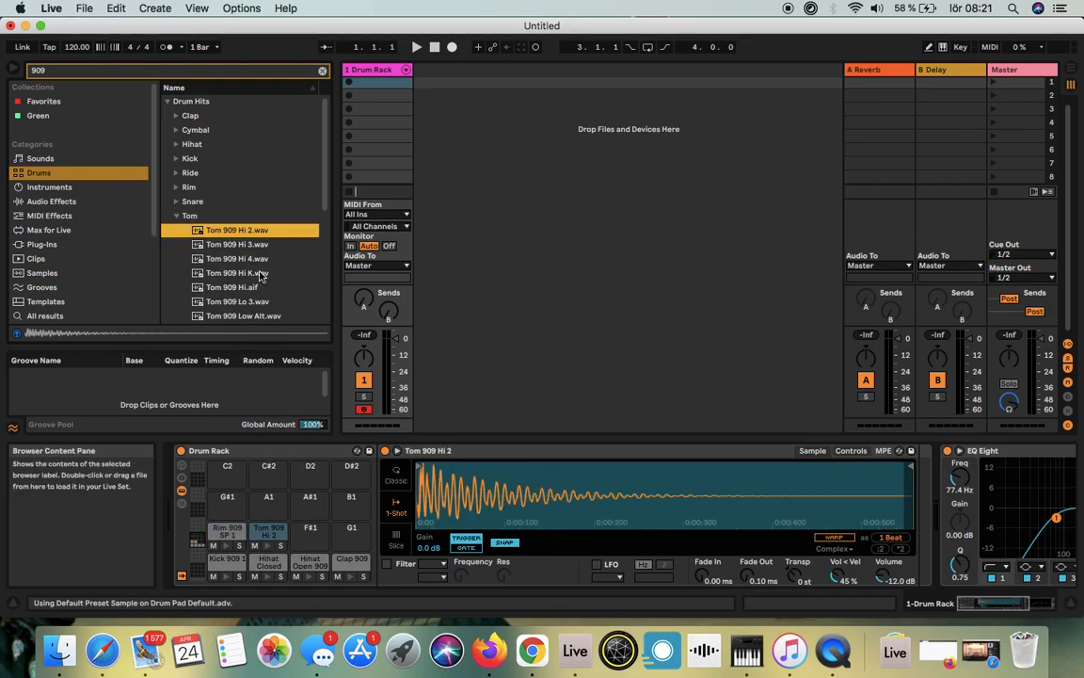
# Step: Search the drums library for water and preview Clap Noise Water.aif from the Clap samples
pyautogui.click(39, 72)
pyautogui.moveTo(39, 73); pyautogui.dragTo(24, 73)
pyautogui.write('water')
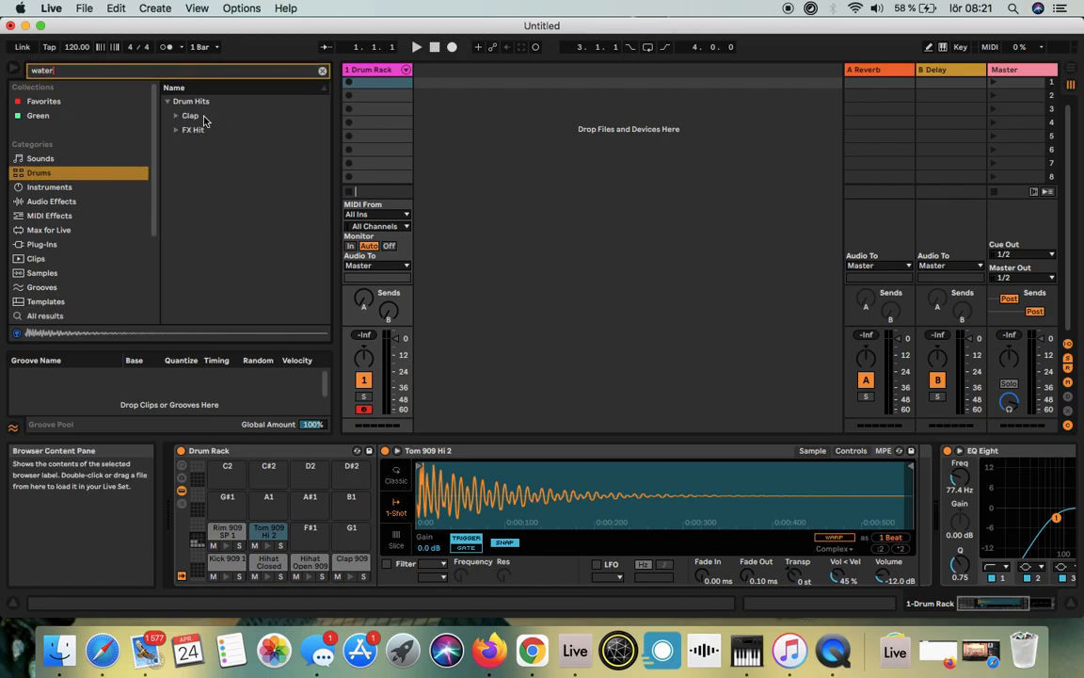
pyautogui.click(167, 101)
pyautogui.click(167, 102)
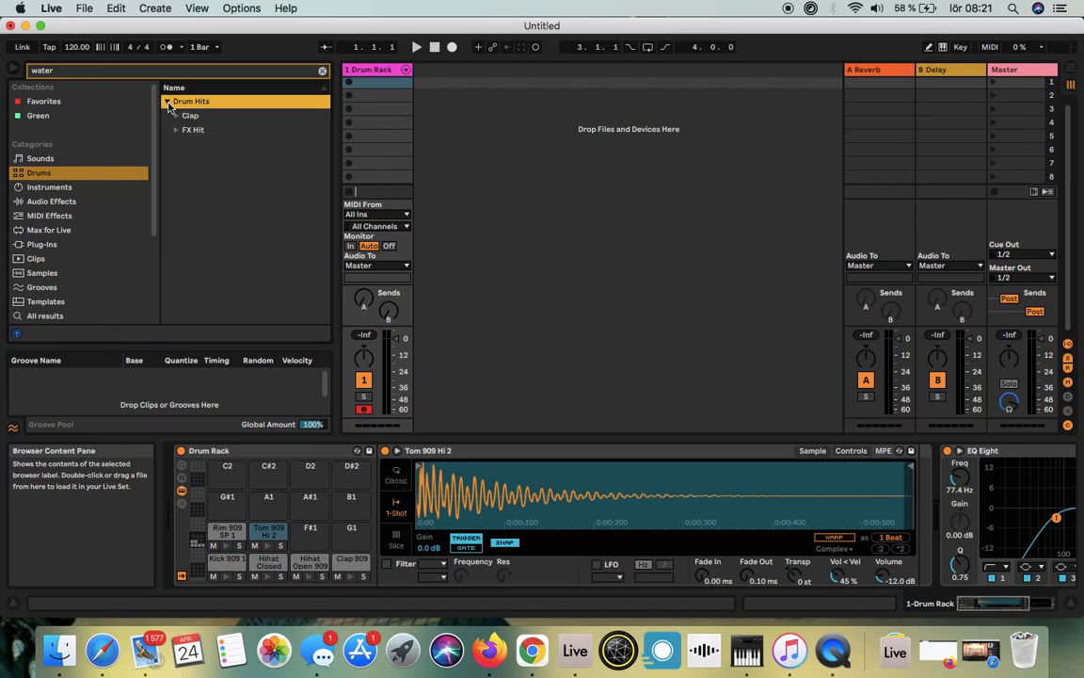
pyautogui.click(179, 119)
pyautogui.click(209, 133)
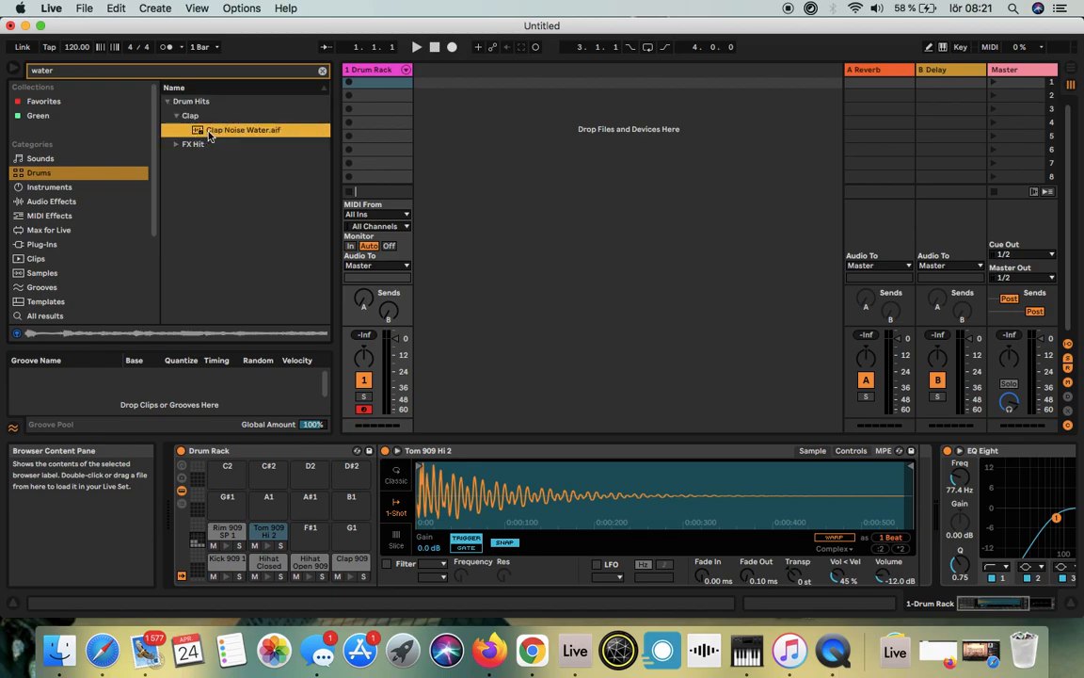
# Step: Preview the water FX hits, and place Blip Water.wav on the F#1 pad and FX Hiss Water.aif on the G1 pad
pyautogui.click(175, 146)
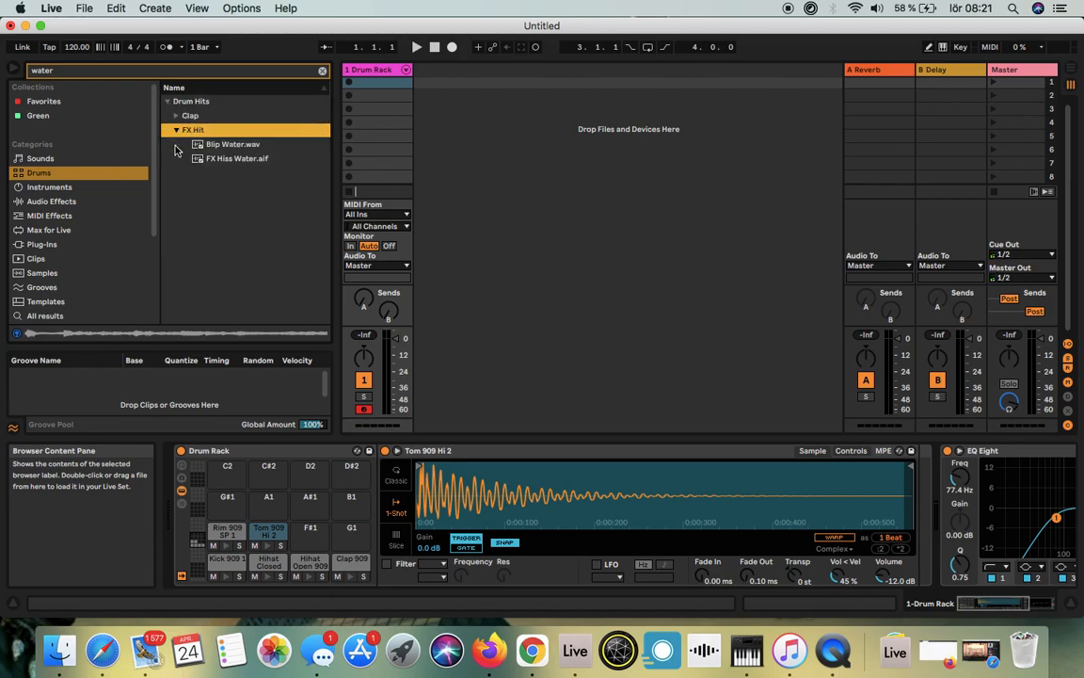
pyautogui.click(226, 146)
pyautogui.click(229, 162)
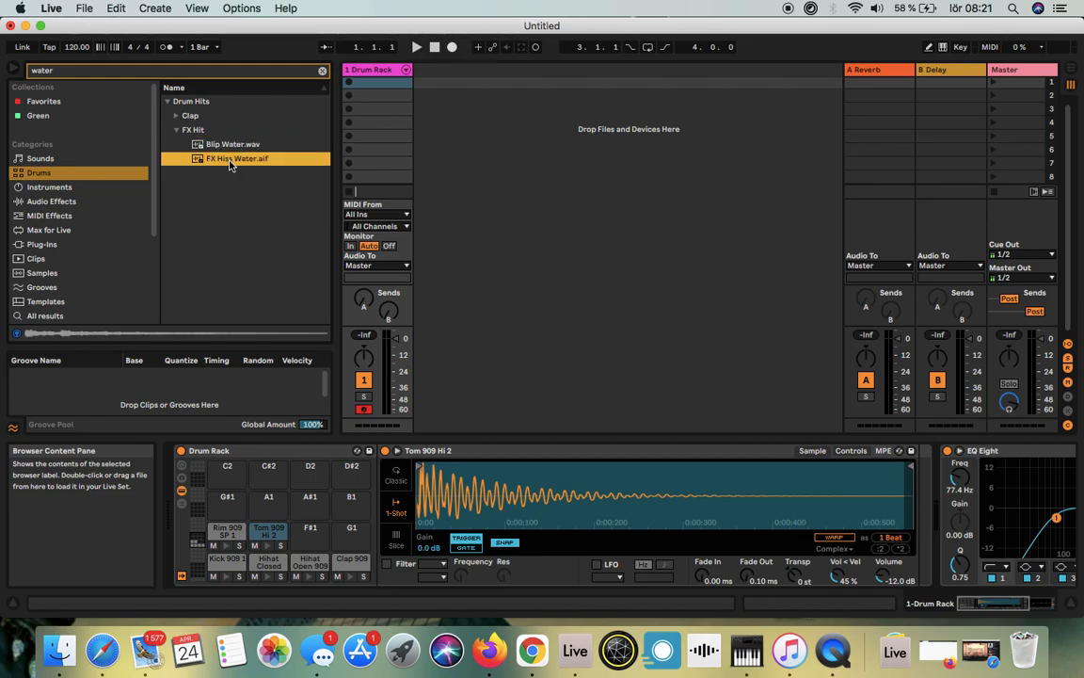
pyautogui.click(200, 146)
pyautogui.moveTo(200, 145); pyautogui.dragTo(310, 530)
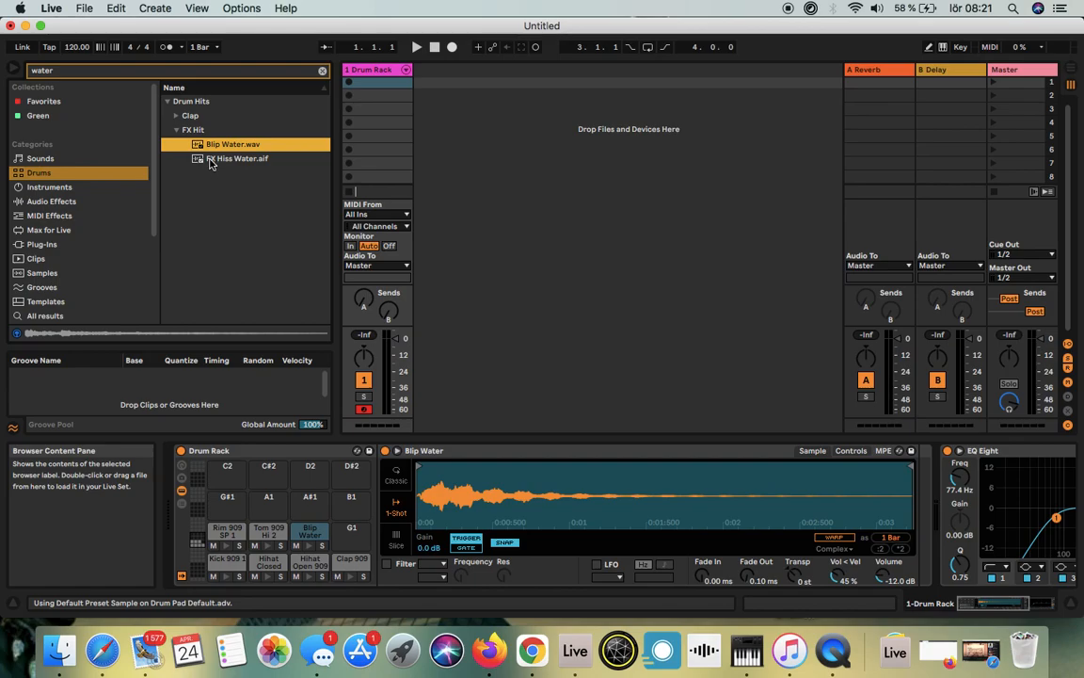
pyautogui.moveTo(210, 163); pyautogui.dragTo(353, 536)
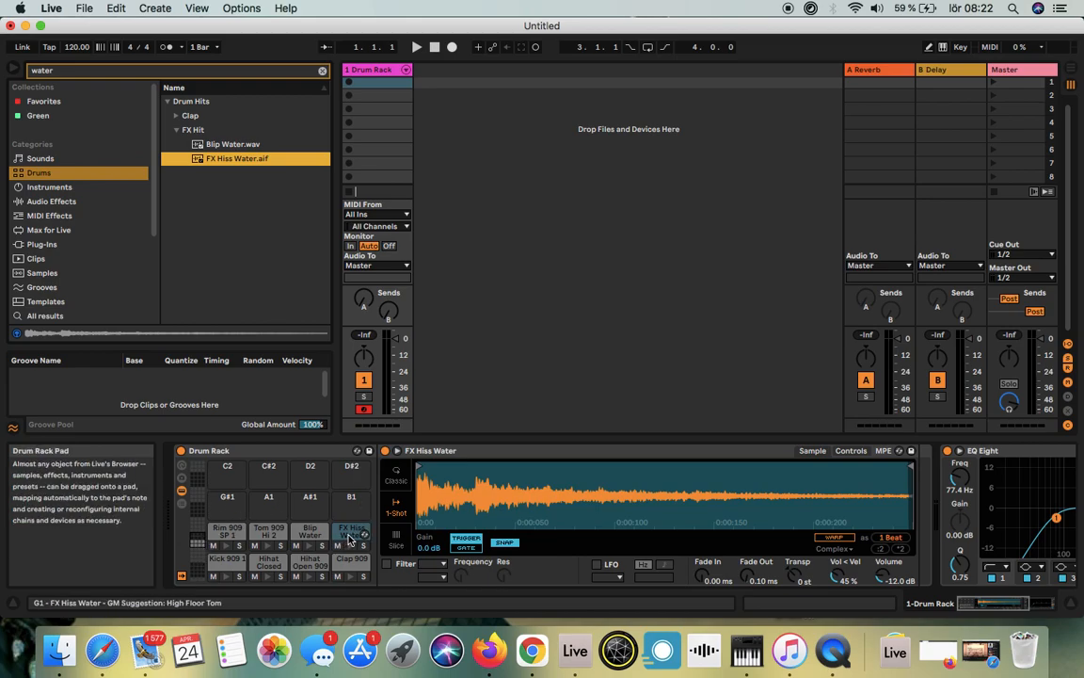
# Step: Audition all eight filled Drum Rack pads from C1 to G1
pyautogui.click(225, 578)
pyautogui.click(270, 578)
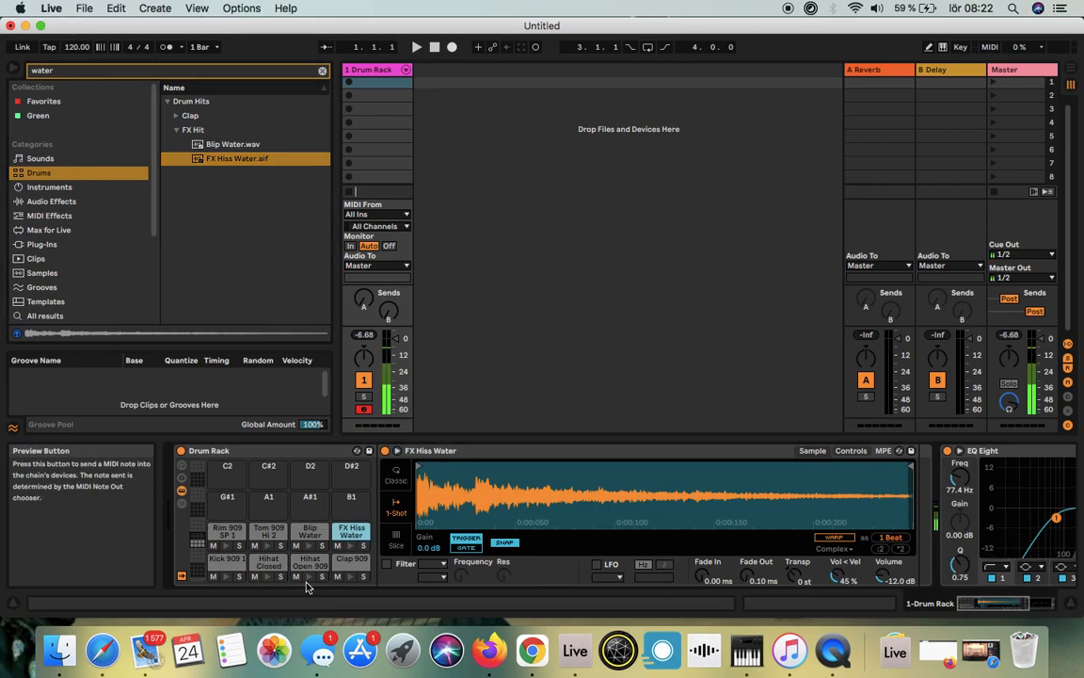
pyautogui.click(309, 577)
pyautogui.click(351, 577)
pyautogui.click(351, 546)
pyautogui.click(310, 547)
pyautogui.click(269, 546)
pyautogui.click(227, 546)
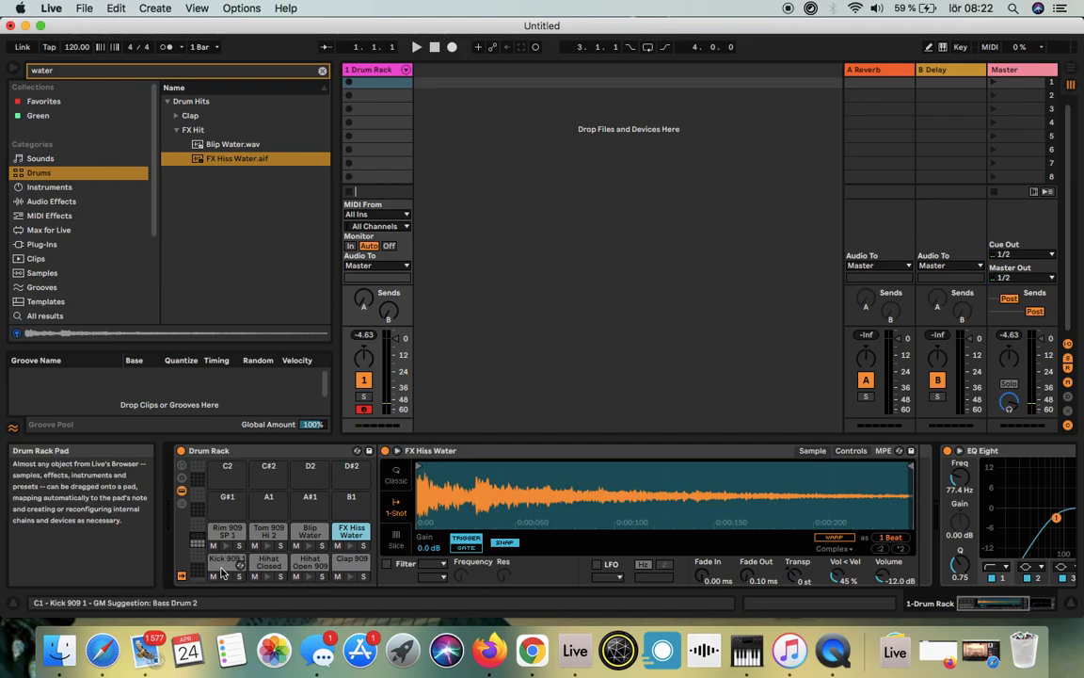
# Step: Set the Kick 909 1 pad's Vol < Vel amount to 56 %
pyautogui.click(223, 570)
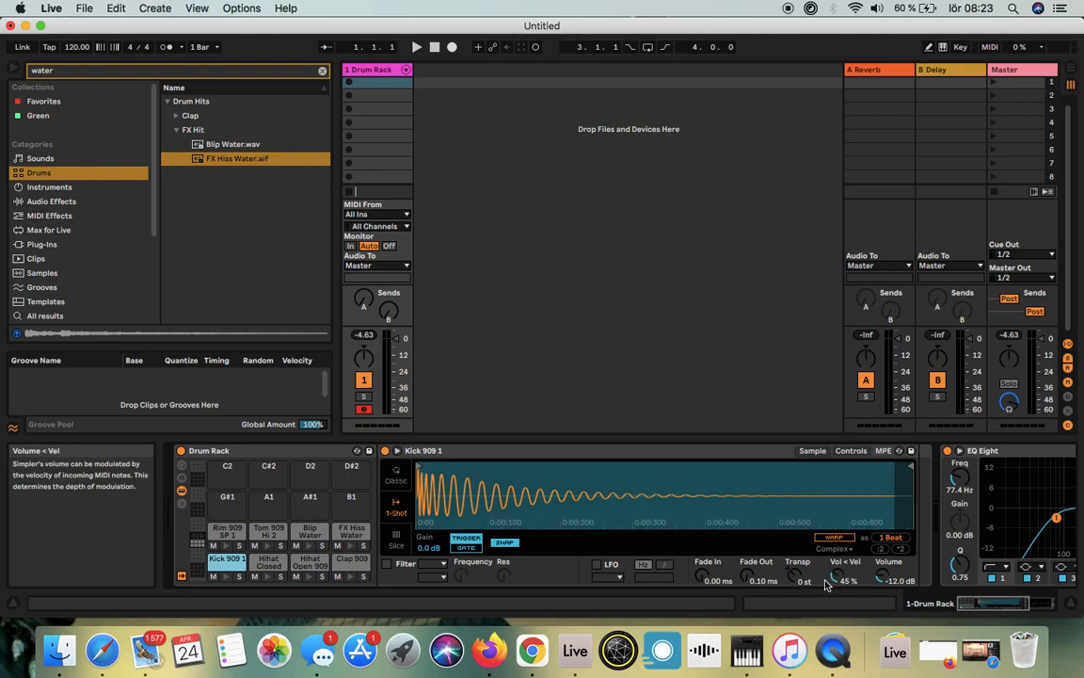
pyautogui.moveTo(827, 581); pyautogui.dragTo(832, 565)
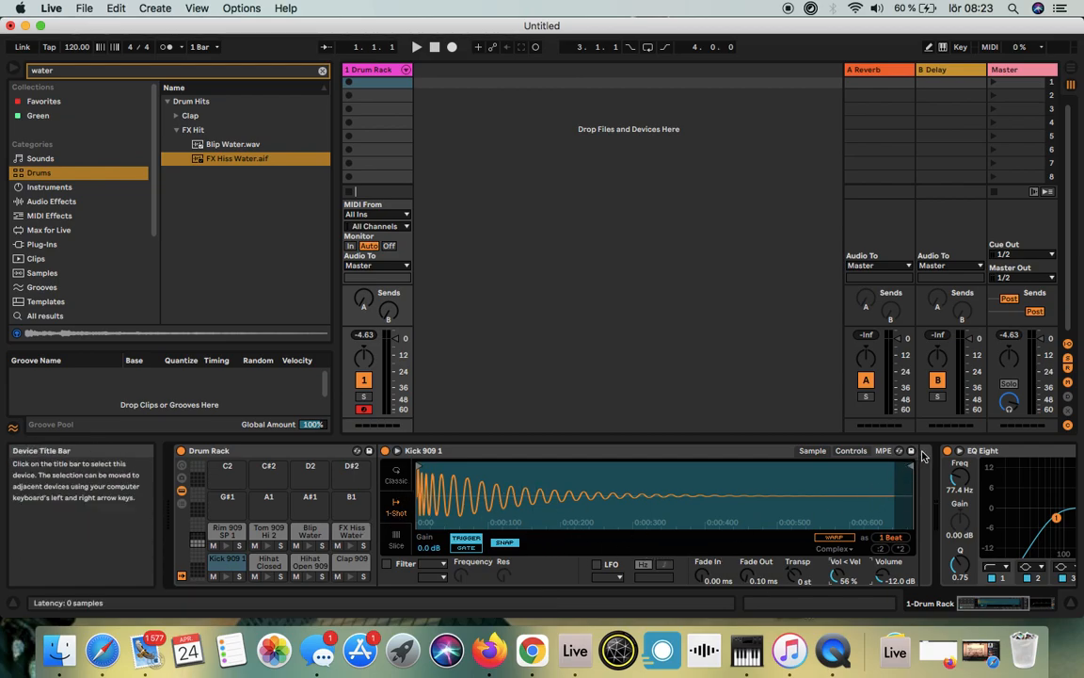
# Step: Shorten the end of the Kick 909 1 sample and set its Fade Out to 551 ms, auditioning the pad
pyautogui.moveTo(910, 465); pyautogui.dragTo(828, 476)
pyautogui.moveTo(745, 581)
pyautogui.mouseDown()
pyautogui.moveTo(743, 555)
pyautogui.moveTo(770, 521)
pyautogui.mouseUp()
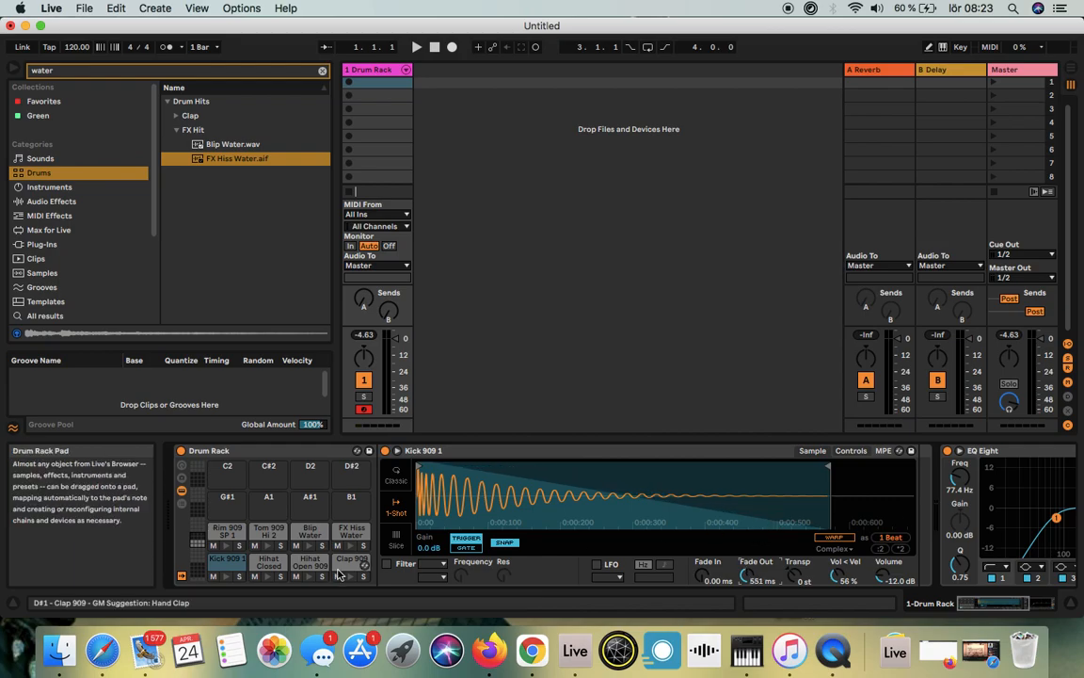
pyautogui.click(226, 579)
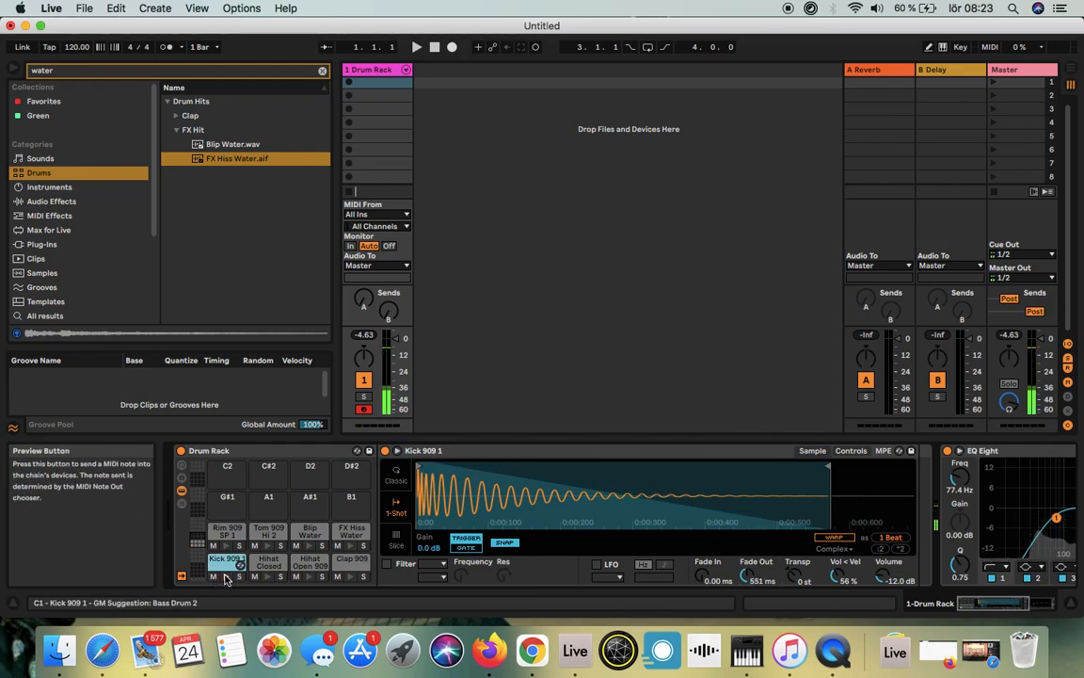
pyautogui.moveTo(826, 465); pyautogui.dragTo(806, 467)
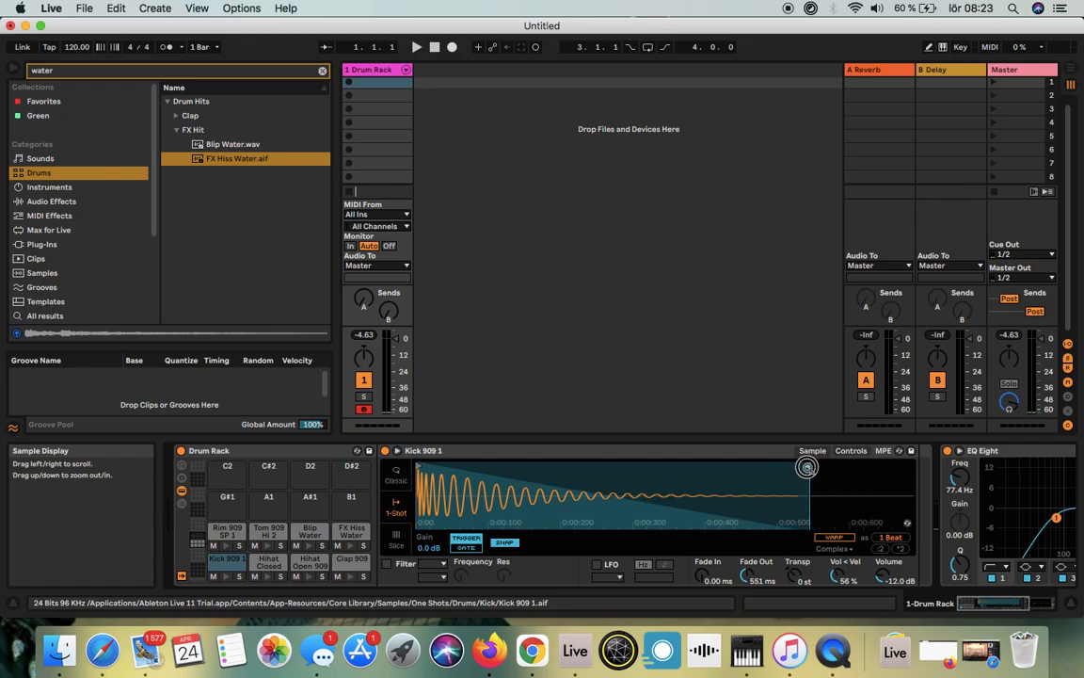
pyautogui.click(226, 578)
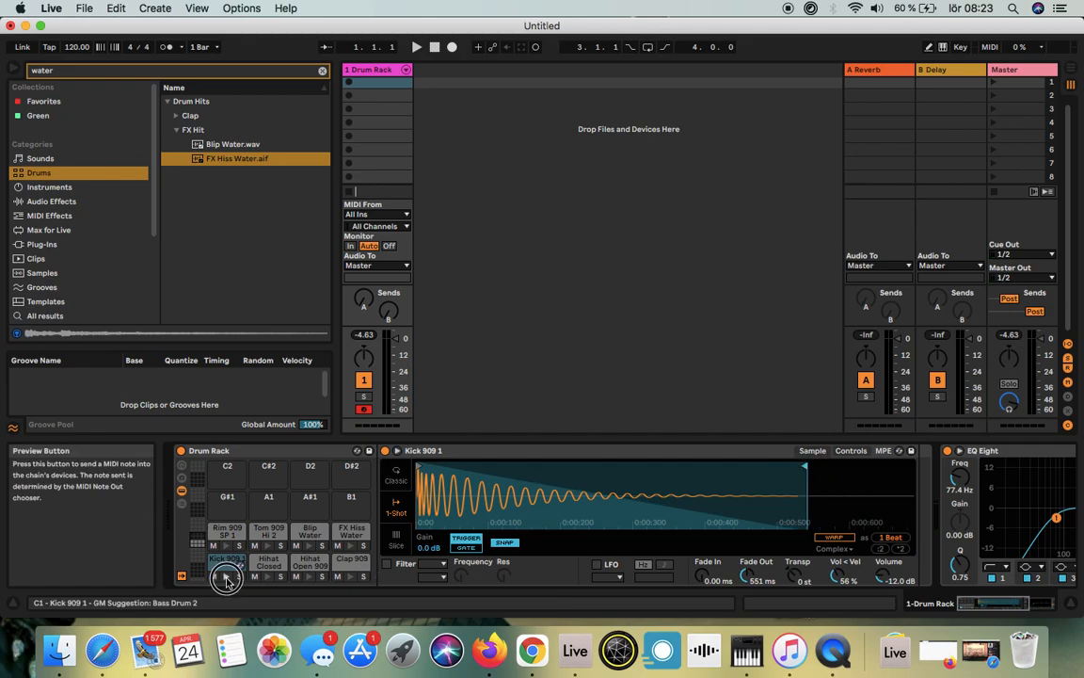
pyautogui.click(226, 577)
pyautogui.click(226, 578)
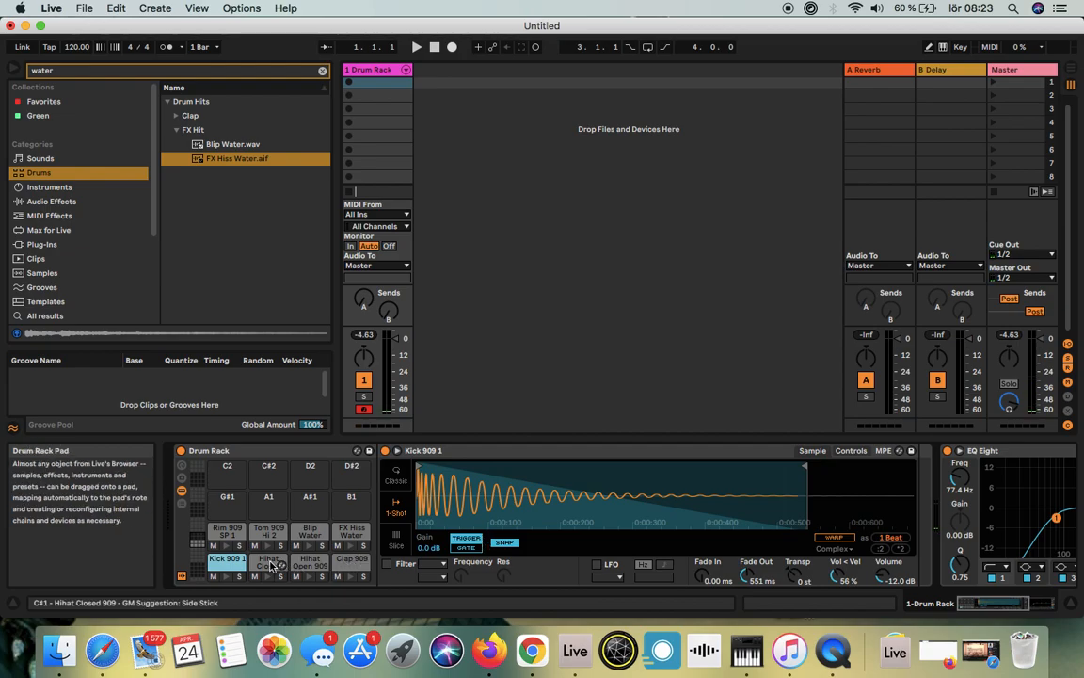
# Step: Show the sample settings of the Hihat Closed 909 pad
pyautogui.click(270, 563)
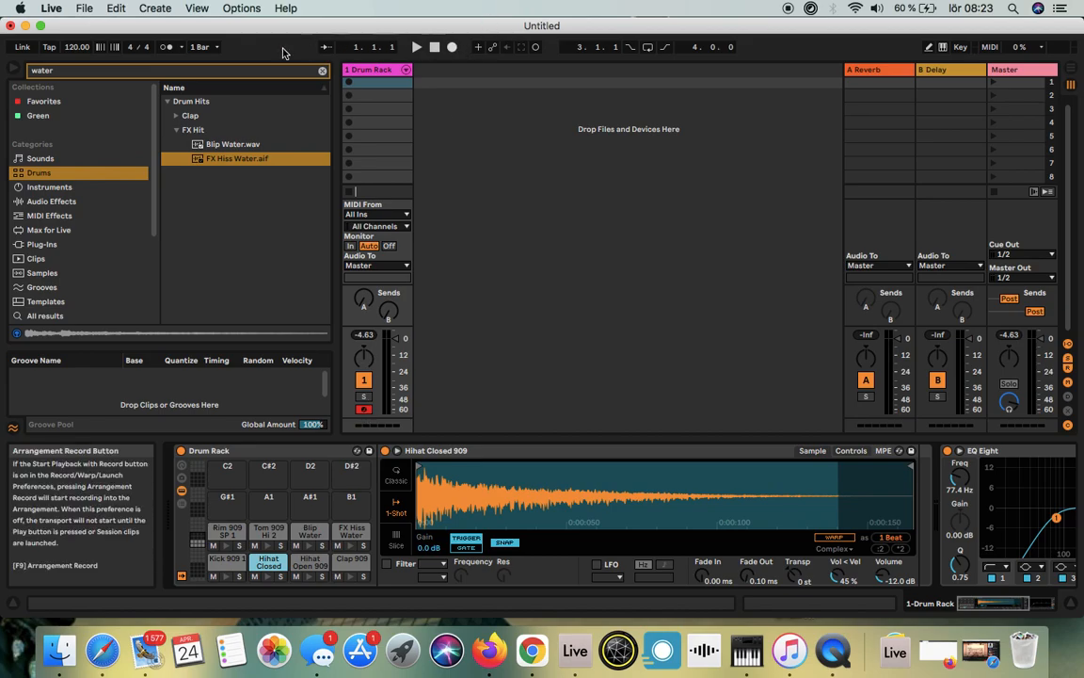
# Step: Turn on the metronome and the computer MIDI keyboard
pyautogui.click(165, 52)
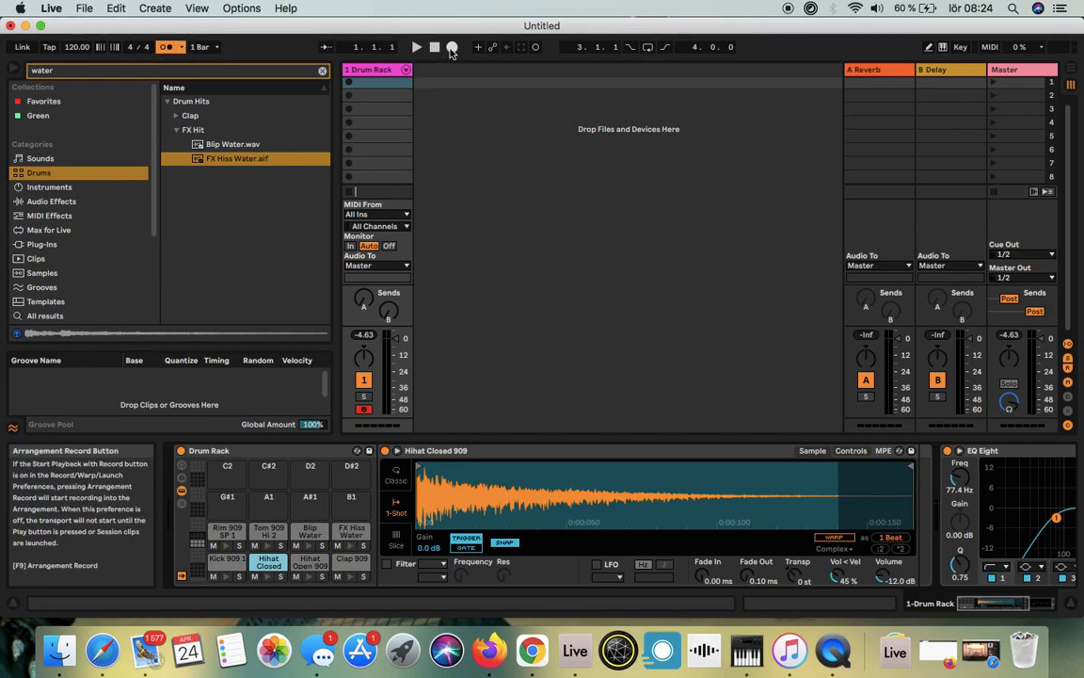
pyautogui.press('F1')
pyautogui.press('s')
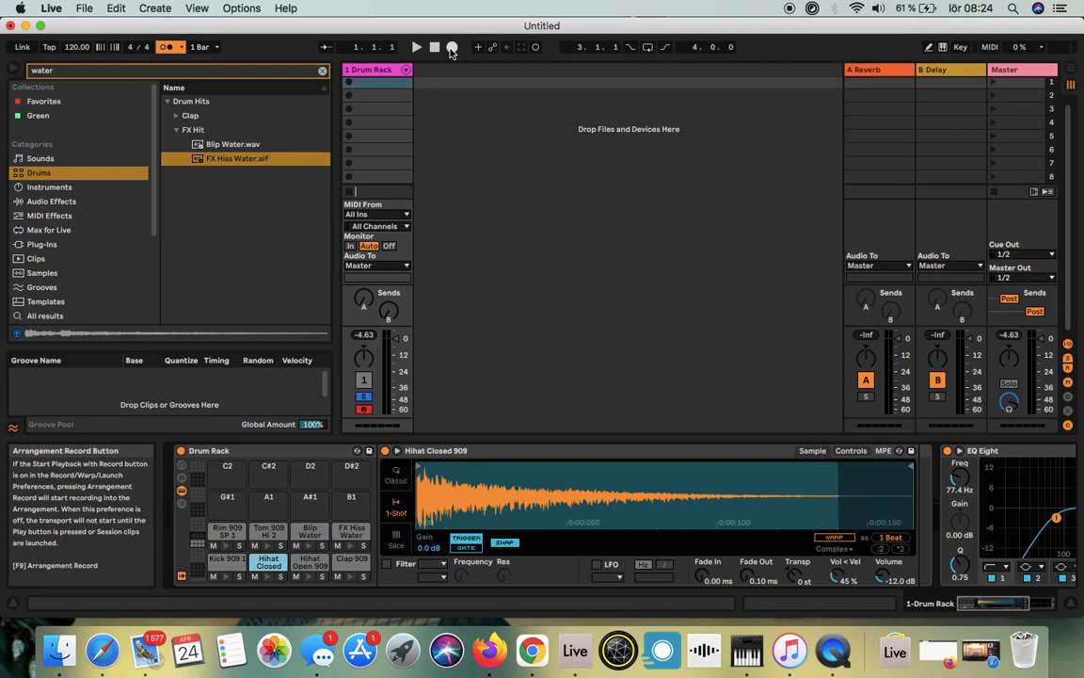
pyautogui.press('F1')
pyautogui.press('s')
pyautogui.click(944, 46)
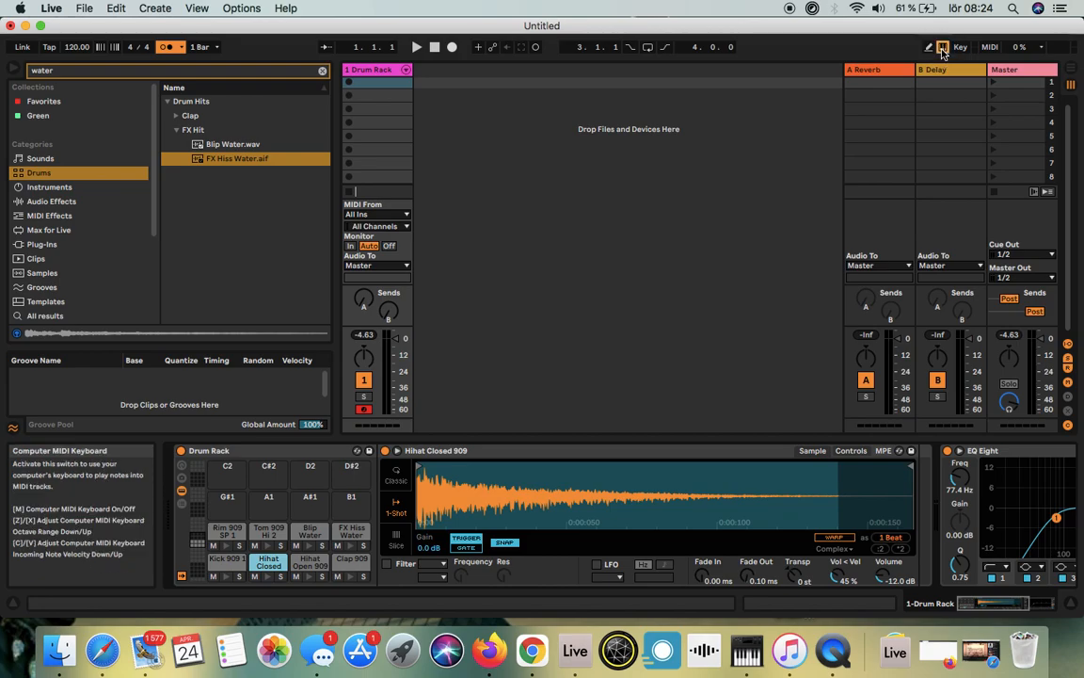
pyautogui.press('a')
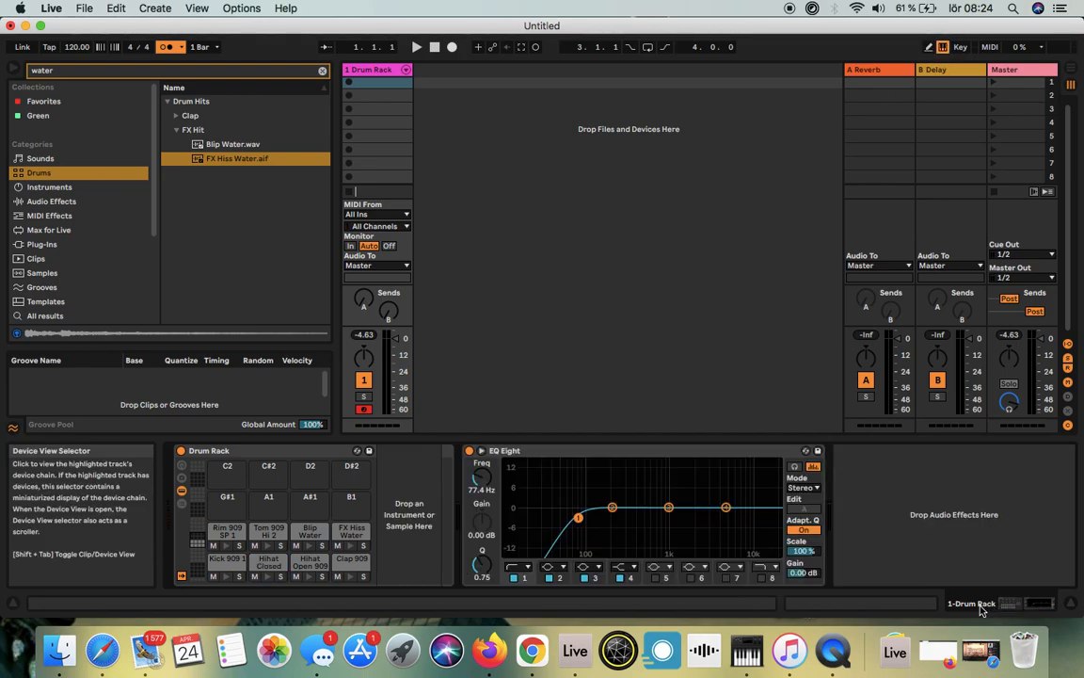
# Step: Create an empty MIDI clip in the Drum Rack track's first slot, enable note preview and audition the Kick 909 1 key
pyautogui.click(899, 605)
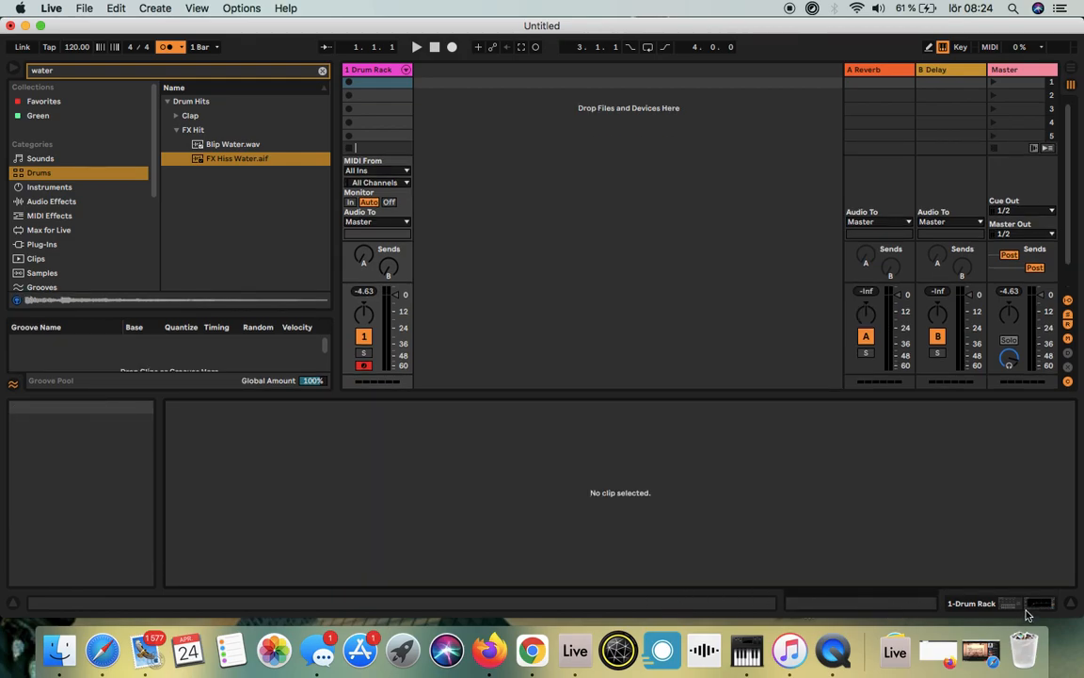
pyautogui.doubleClick(376, 83)
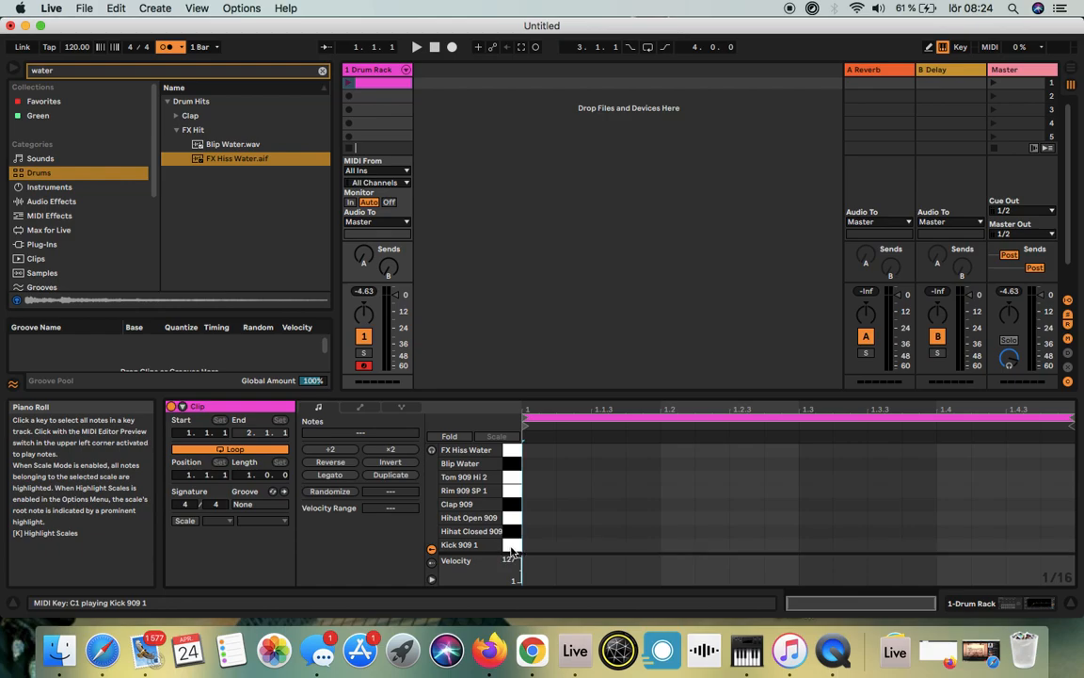
pyautogui.click(433, 451)
pyautogui.click(513, 546)
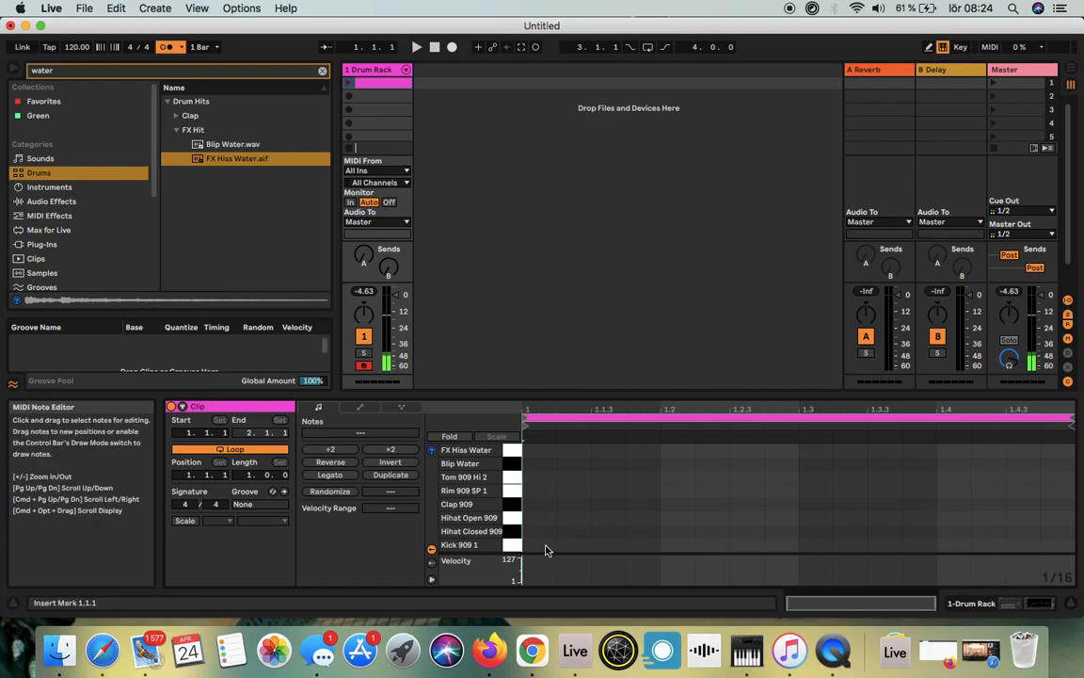
# Step: Add Kick 909 1 notes to the clip on all four beats: 1.1, 1.2, 1.3 and 1.4
pyautogui.doubleClick(545, 546)
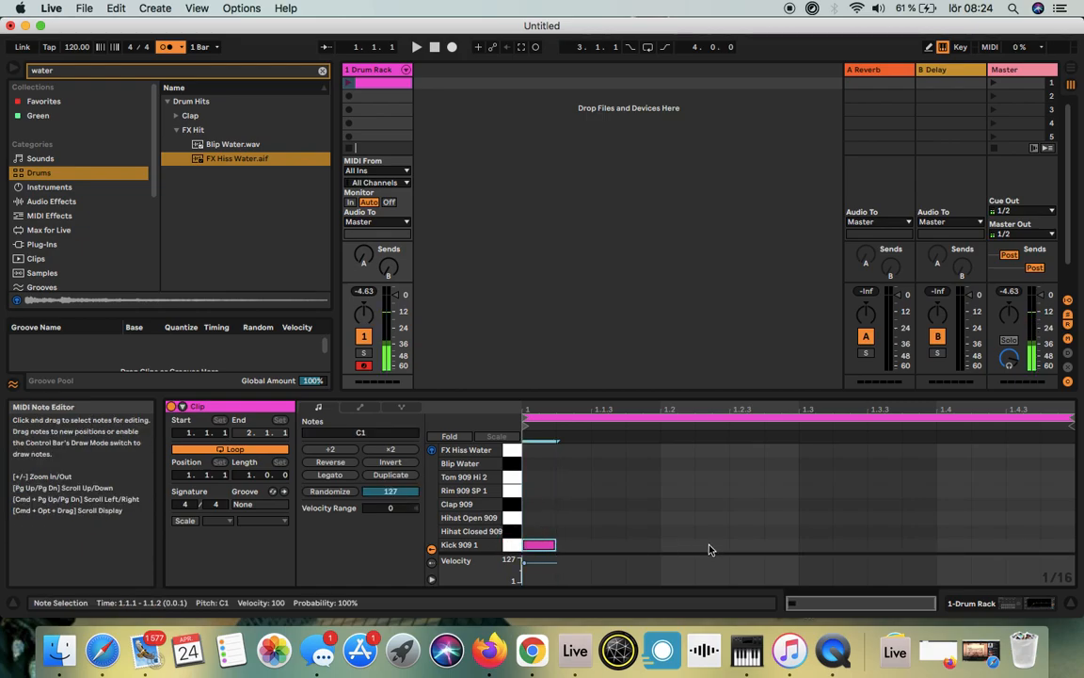
pyautogui.doubleClick(678, 545)
pyautogui.click(821, 547)
pyautogui.doubleClick(817, 546)
pyautogui.doubleClick(951, 546)
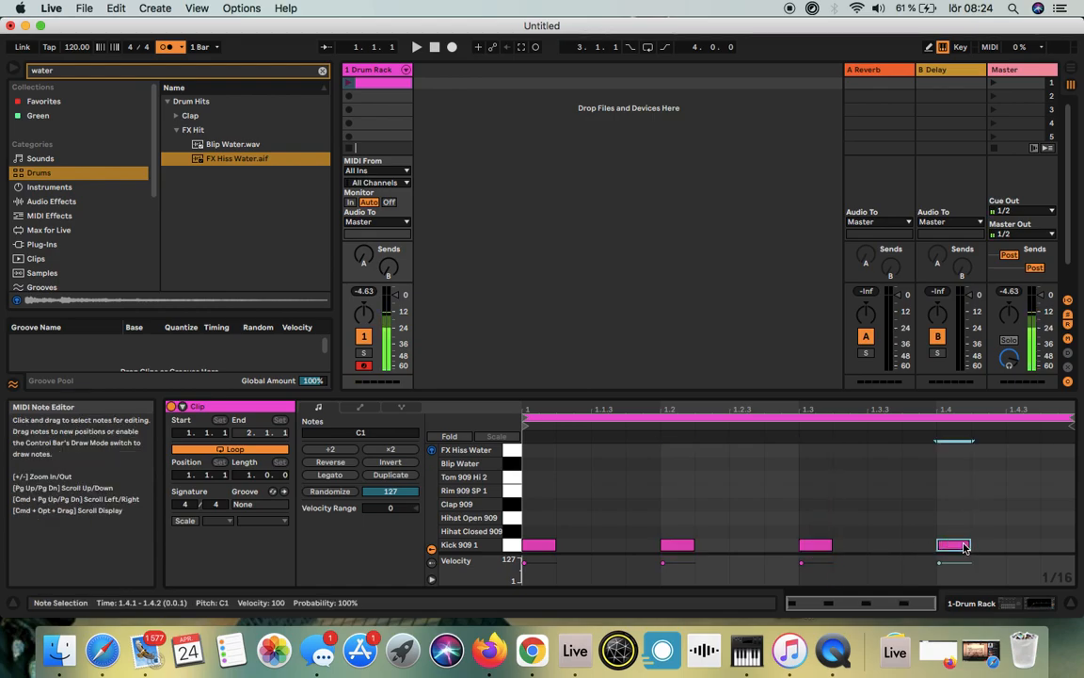
# Step: Lengthen each of the four Kick 909 1 notes to two sixteenths
pyautogui.moveTo(554, 545)
pyautogui.mouseDown()
pyautogui.moveTo(607, 546)
pyautogui.moveTo(575, 550)
pyautogui.mouseUp()
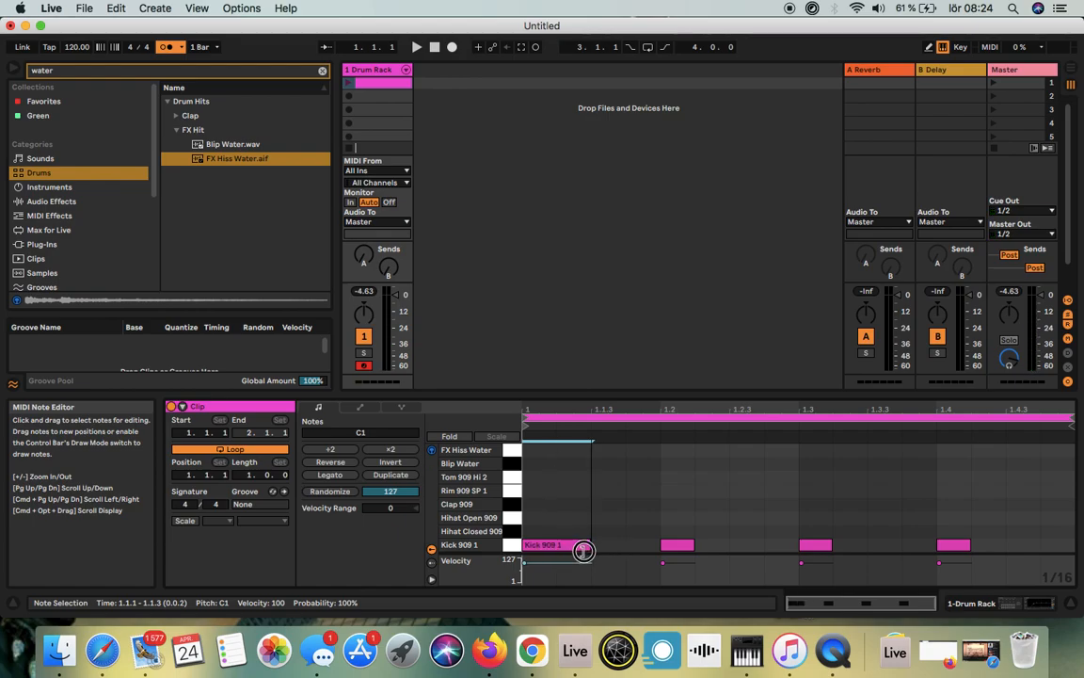
pyautogui.moveTo(694, 545); pyautogui.dragTo(726, 544)
pyautogui.moveTo(831, 545); pyautogui.dragTo(875, 544)
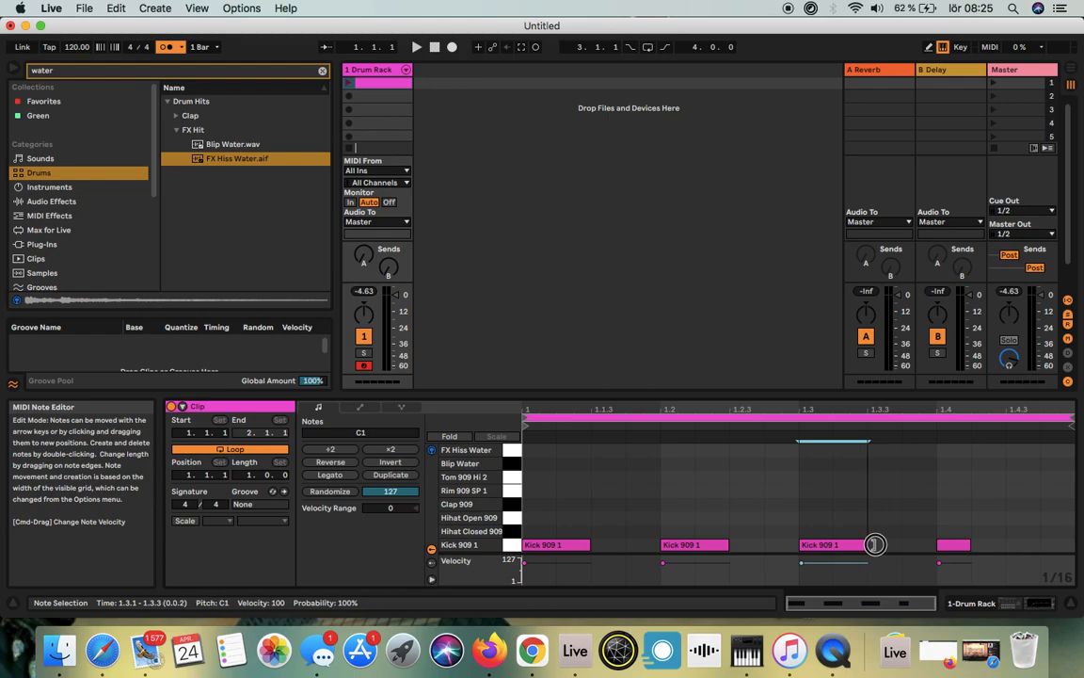
pyautogui.moveTo(970, 544); pyautogui.dragTo(1012, 546)
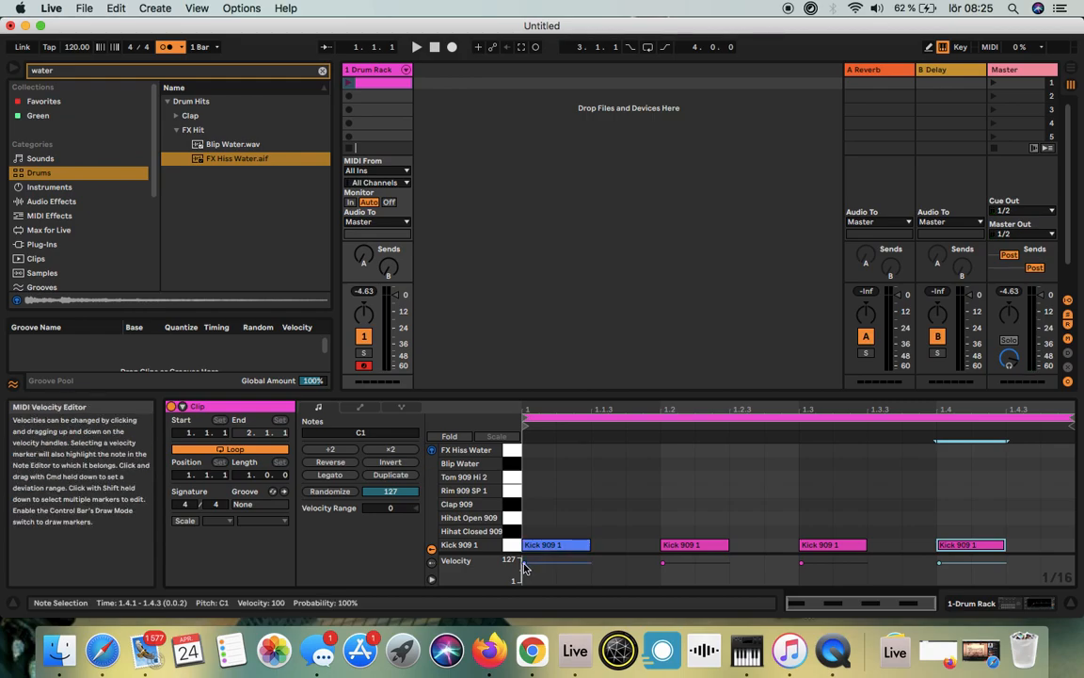
pyautogui.click(613, 568)
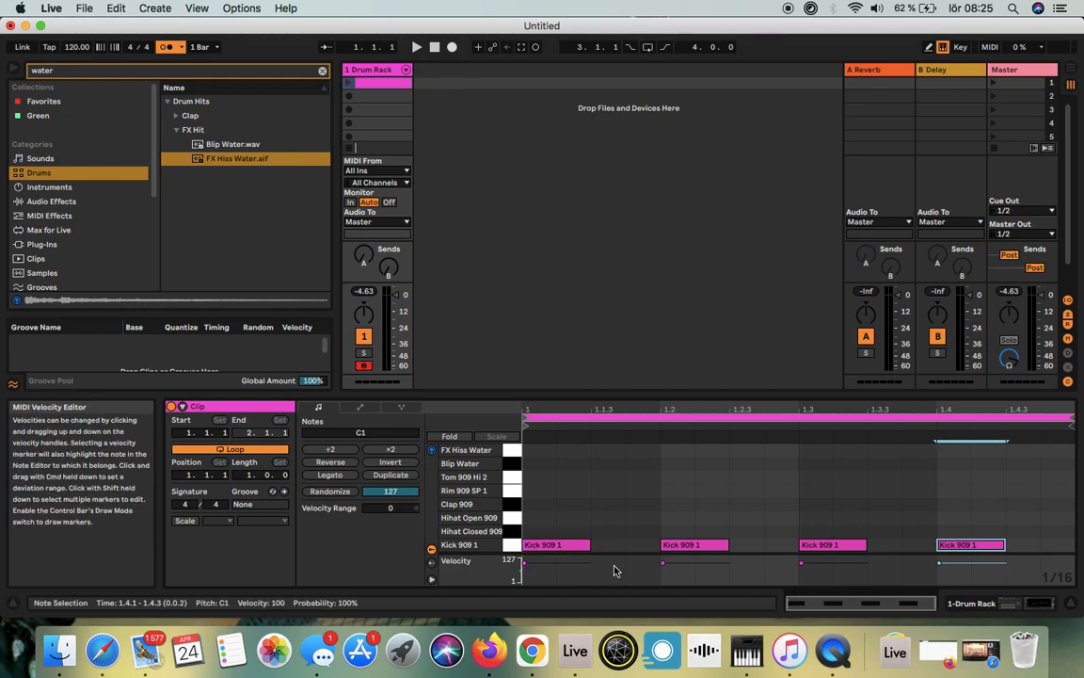
pyautogui.click(663, 565)
pyautogui.click(524, 567)
pyautogui.click(514, 562)
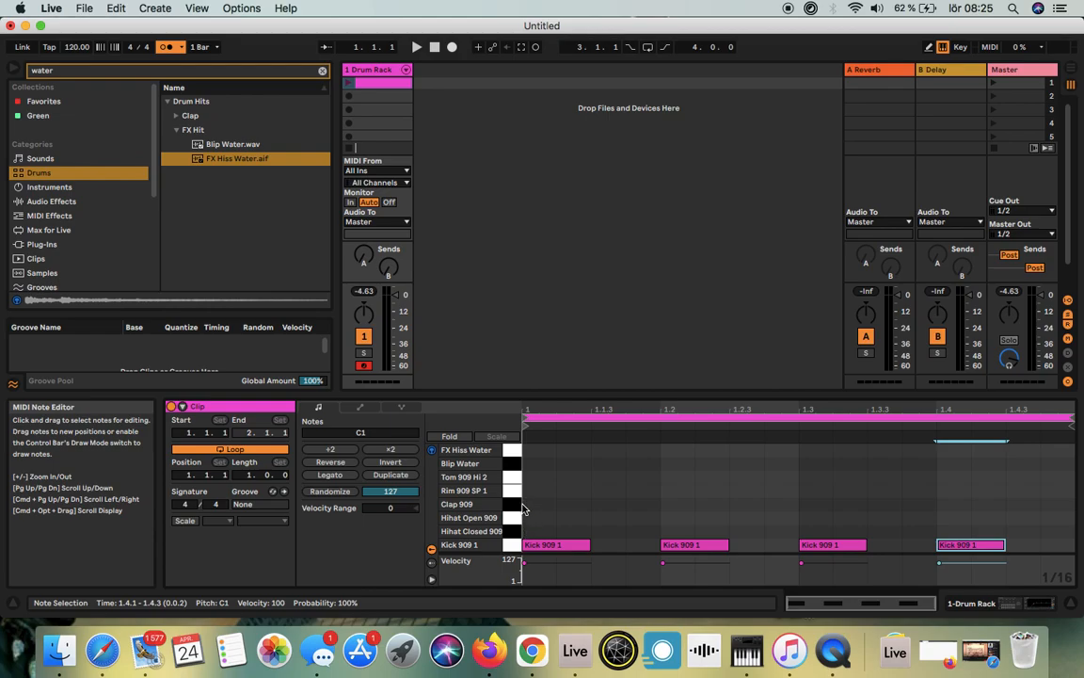
# Step: Add Clap 909 notes on beats 1.2 and 1.4, and fill the Hihat Closed 909 row with sixteenth notes across the bar
pyautogui.doubleClick(674, 504)
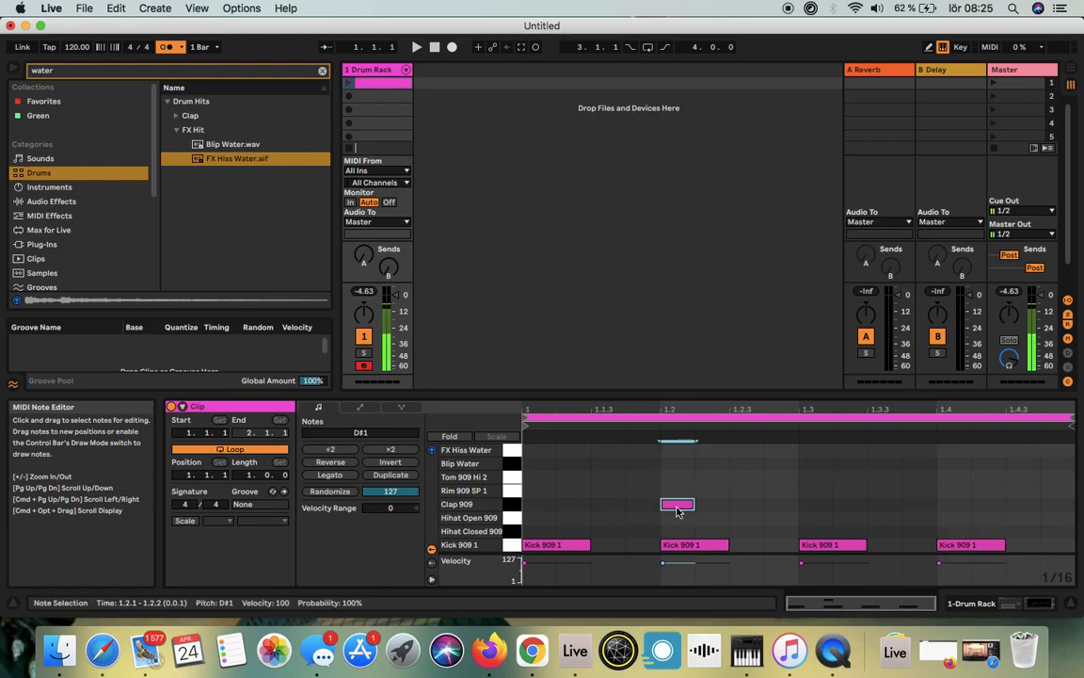
pyautogui.doubleClick(948, 506)
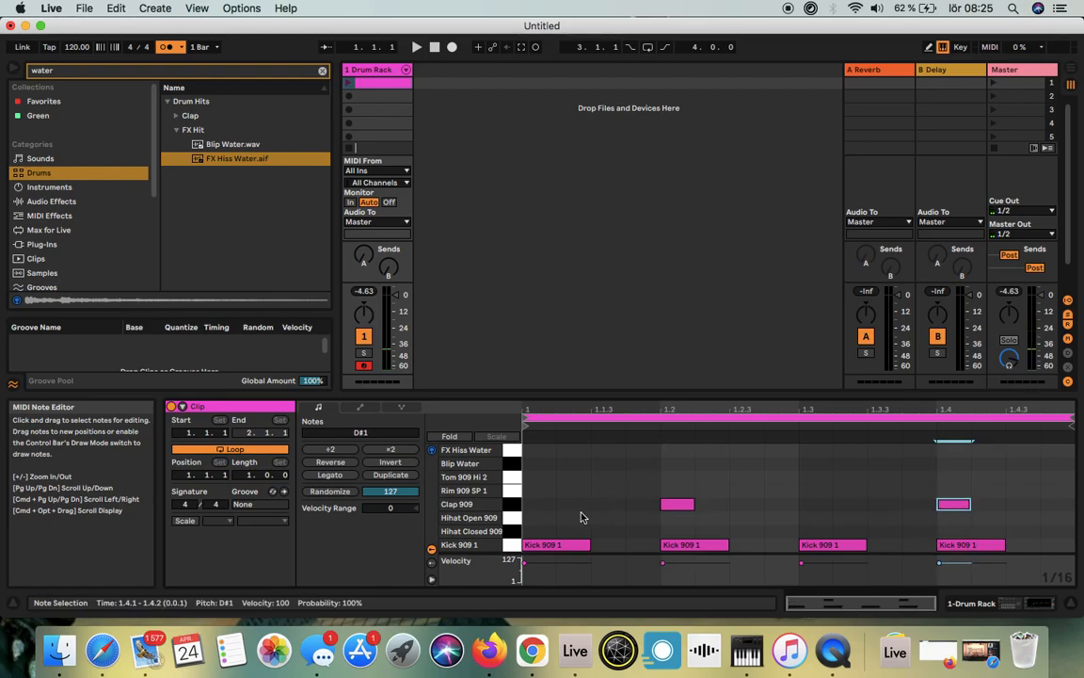
pyautogui.doubleClick(533, 532)
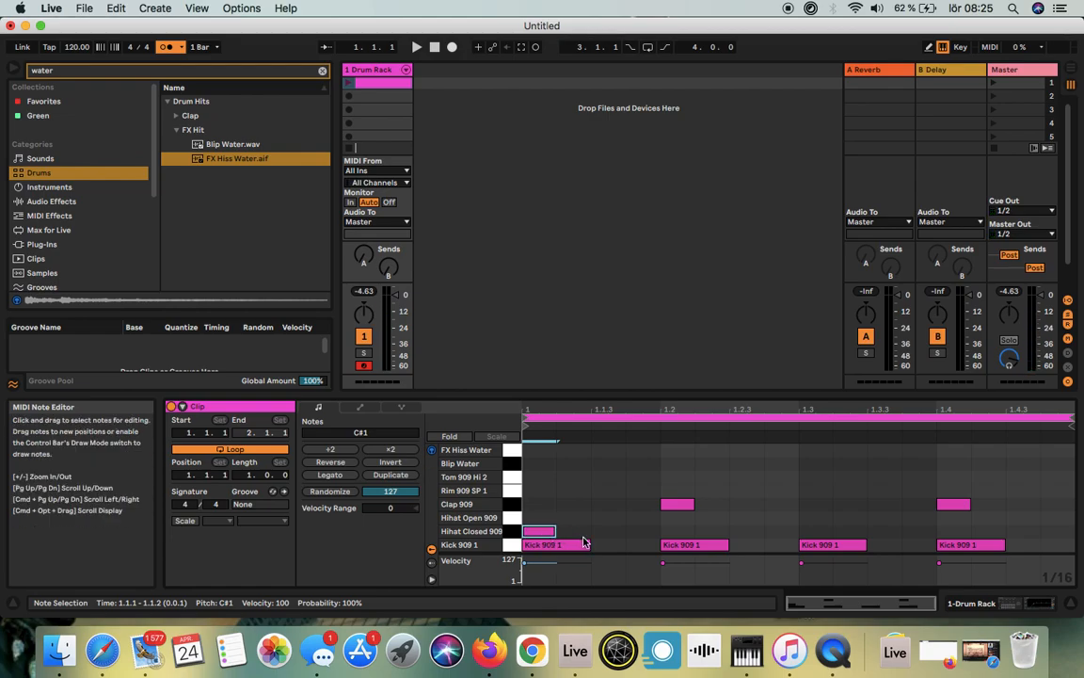
pyautogui.press('super+d')
pyautogui.press('super+d')
pyautogui.press('super+d')
pyautogui.press('super+d')
pyautogui.press('super+d')
pyautogui.press('super+d')
pyautogui.press('super+d')
pyautogui.press('super+d')
pyautogui.press('super+d')
pyautogui.press('super+d')
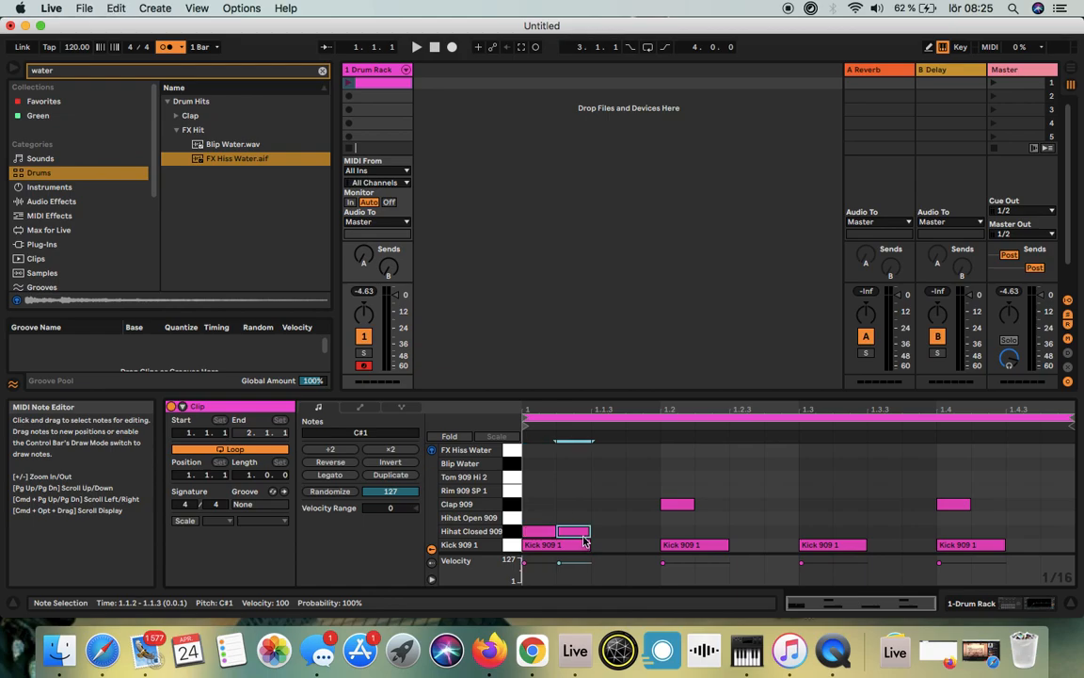
pyautogui.press('super+d')
pyautogui.press('super+d')
pyautogui.press('super+d')
pyautogui.press('super+d')
pyautogui.press('super+d')
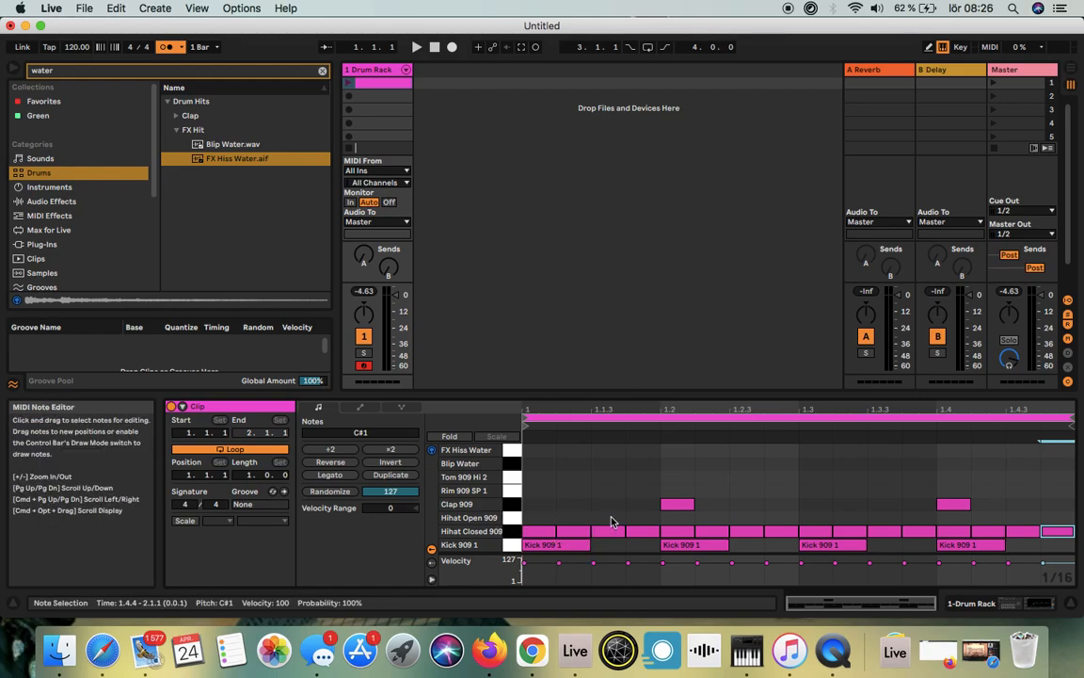
# Step: Add Hihat Open 909 notes on the offbeats 1.1.3, 1.2.3, 1.3.3 and 1.4.3
pyautogui.doubleClick(611, 521)
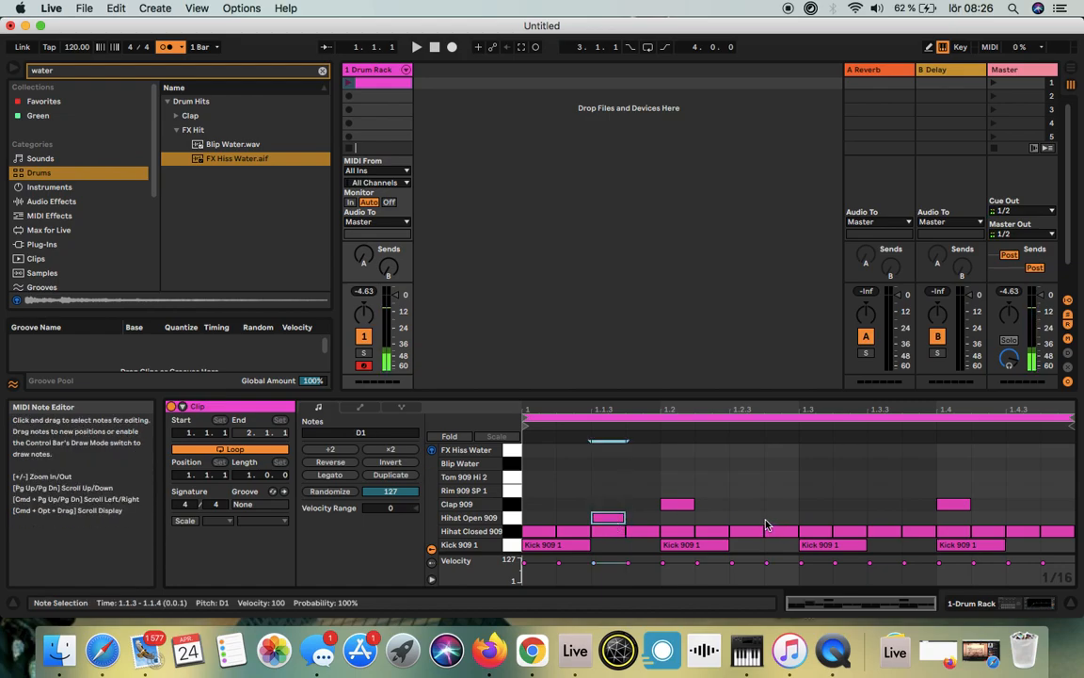
pyautogui.doubleClick(749, 519)
pyautogui.click(883, 520)
pyautogui.doubleClick(883, 521)
pyautogui.doubleClick(1021, 521)
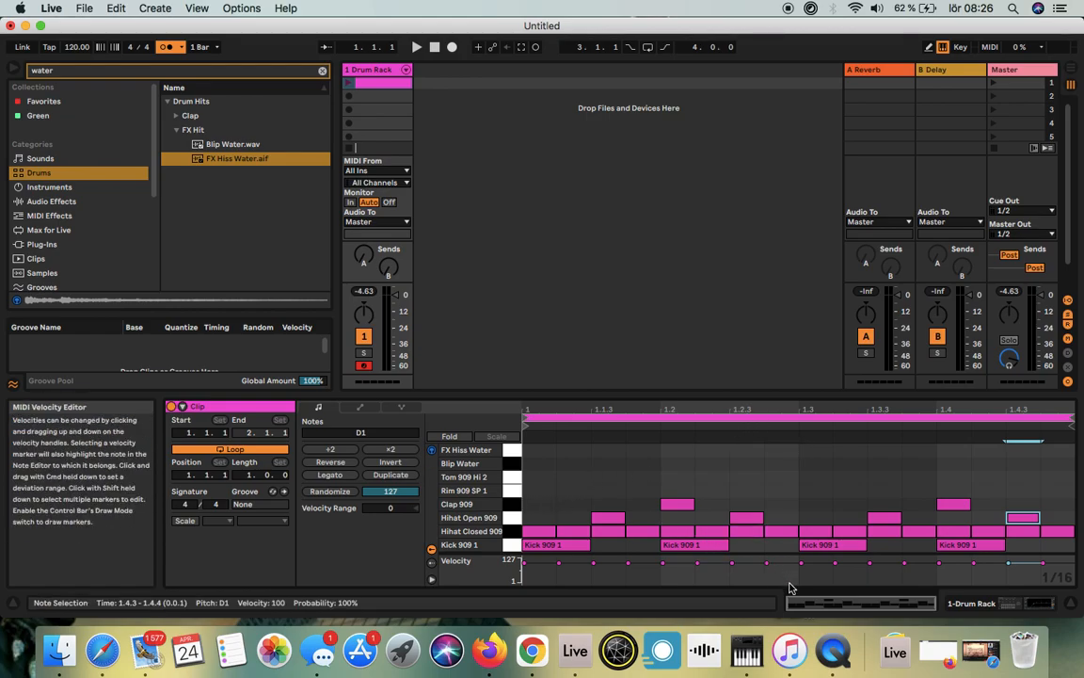
# Step: View the Hihat Closed 909 pad's sample settings in the Drum Rack and return to the clip's notes
pyautogui.click(1006, 607)
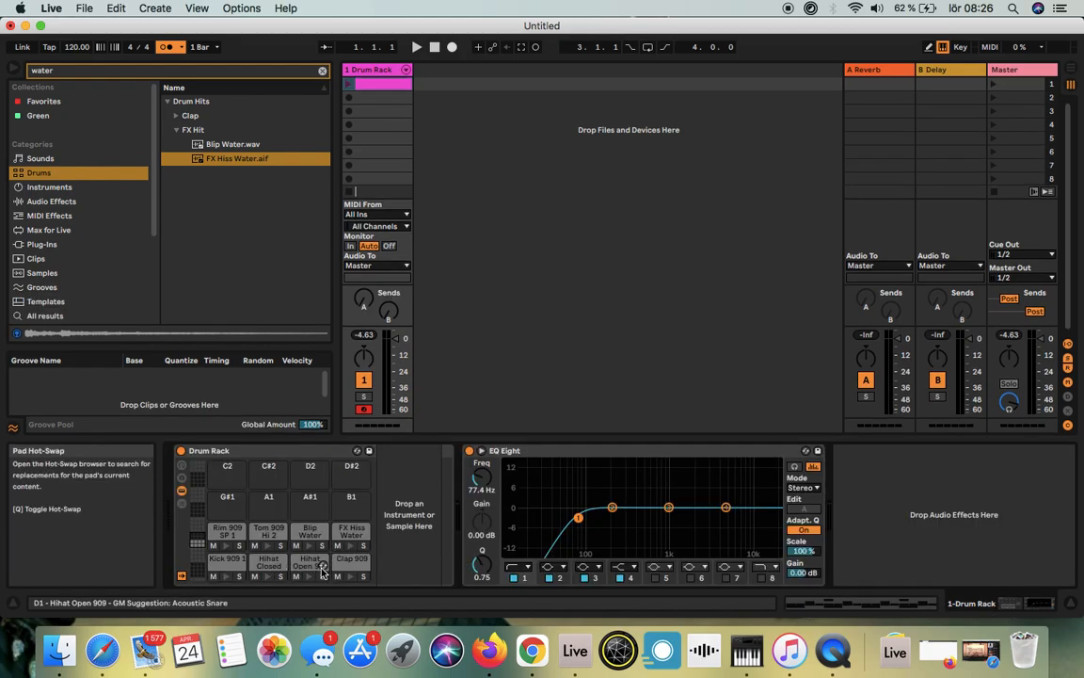
pyautogui.click(269, 564)
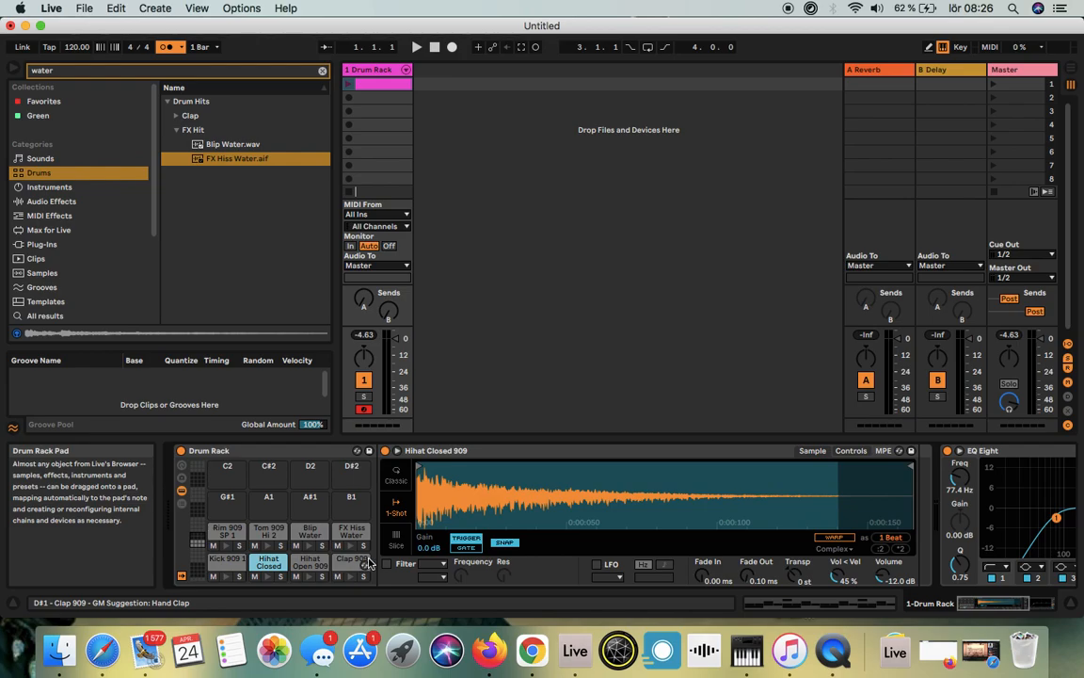
pyautogui.click(825, 605)
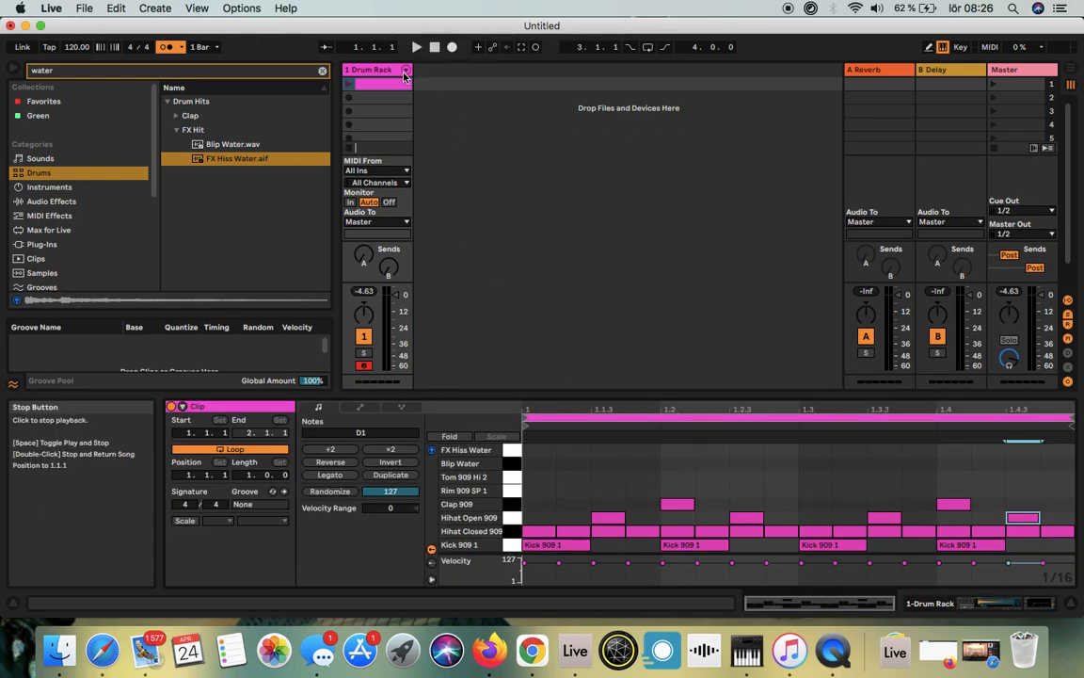
# Step: Play the drum clip, turn off the metronome and play the clip once more, stopping playback at the end
pyautogui.click(348, 84)
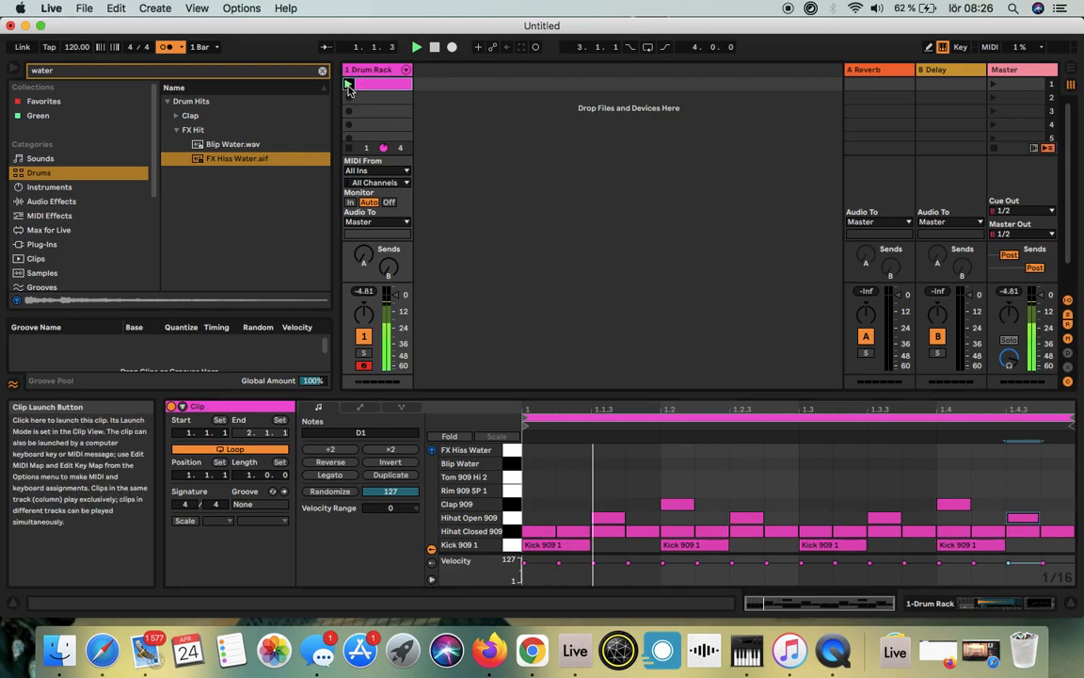
pyautogui.click(432, 46)
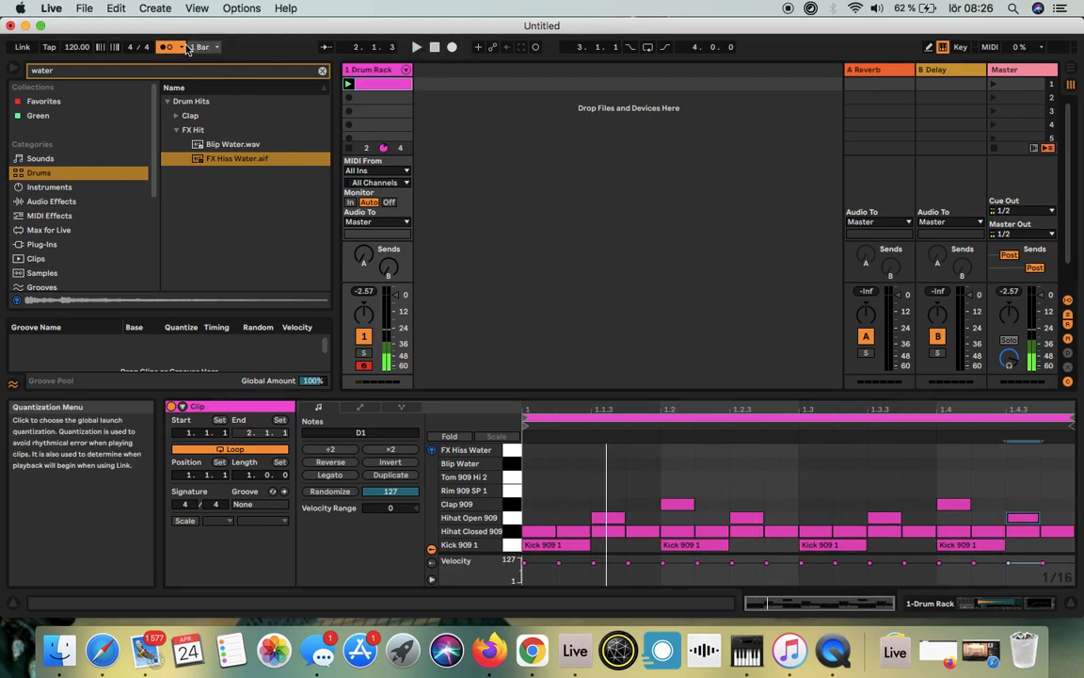
pyautogui.click(417, 47)
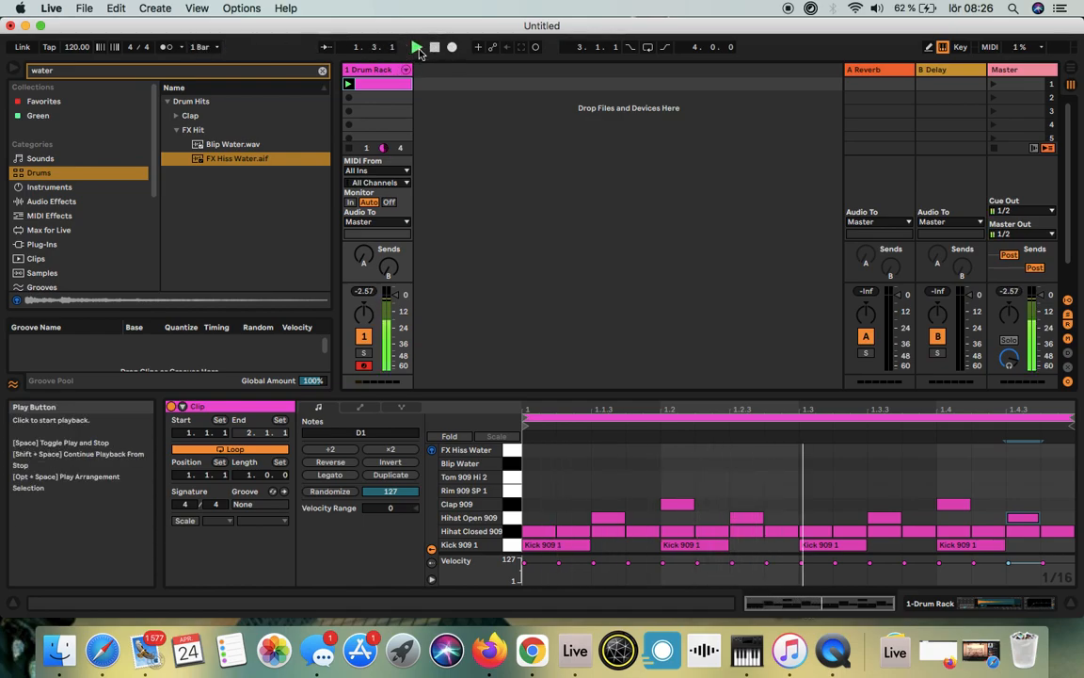
pyautogui.click(435, 47)
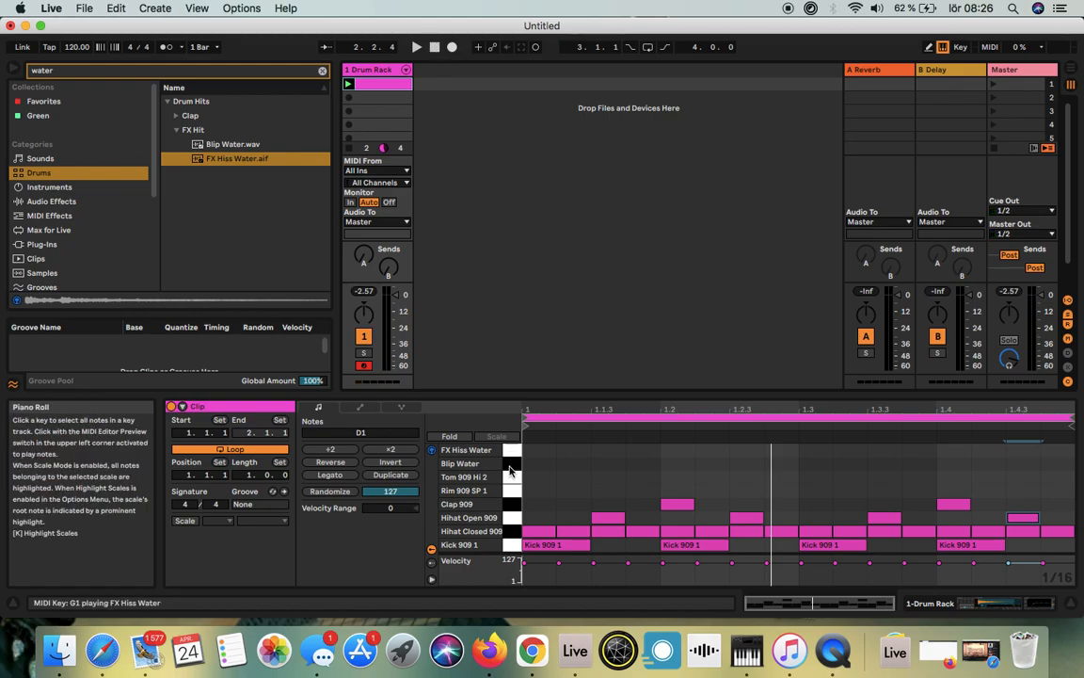
# Step: Select all Hihat Closed 909 notes in the clip and hide the Groove Pool
pyautogui.click(519, 532)
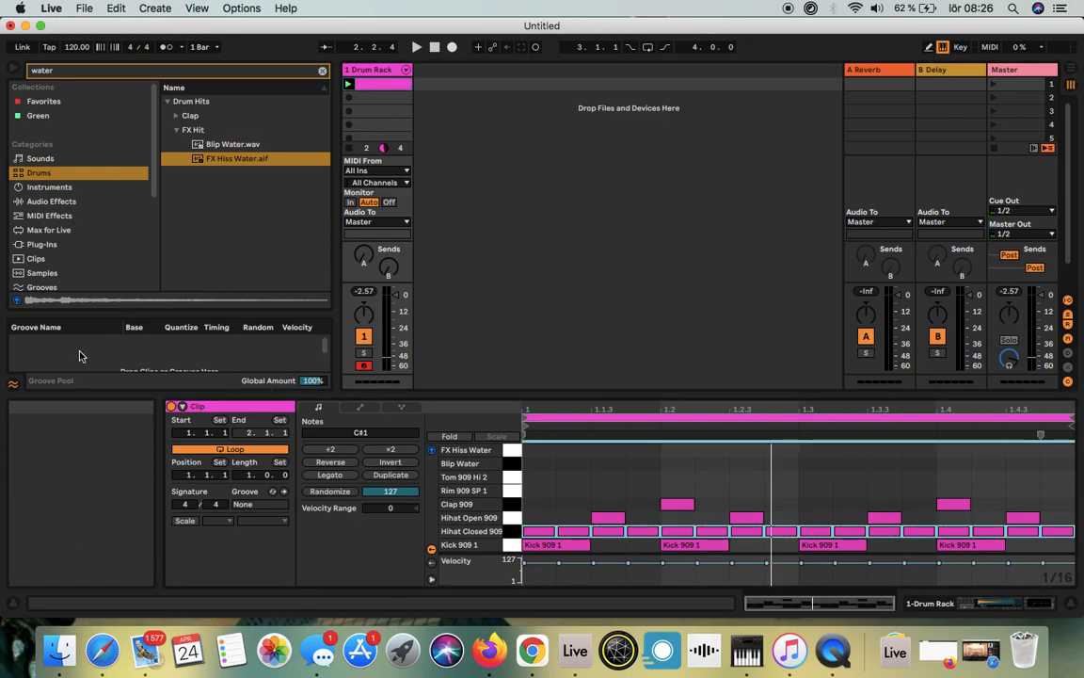
pyautogui.click(13, 384)
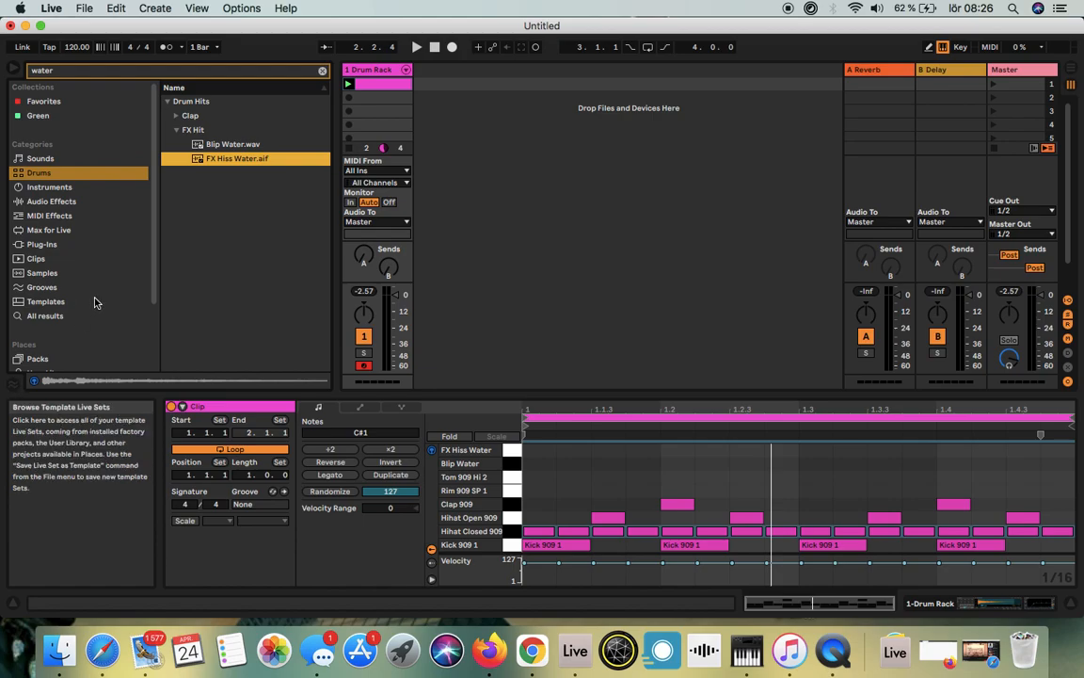
# Step: List all available grooves in the browser by clearing the water search text
pyautogui.click(40, 288)
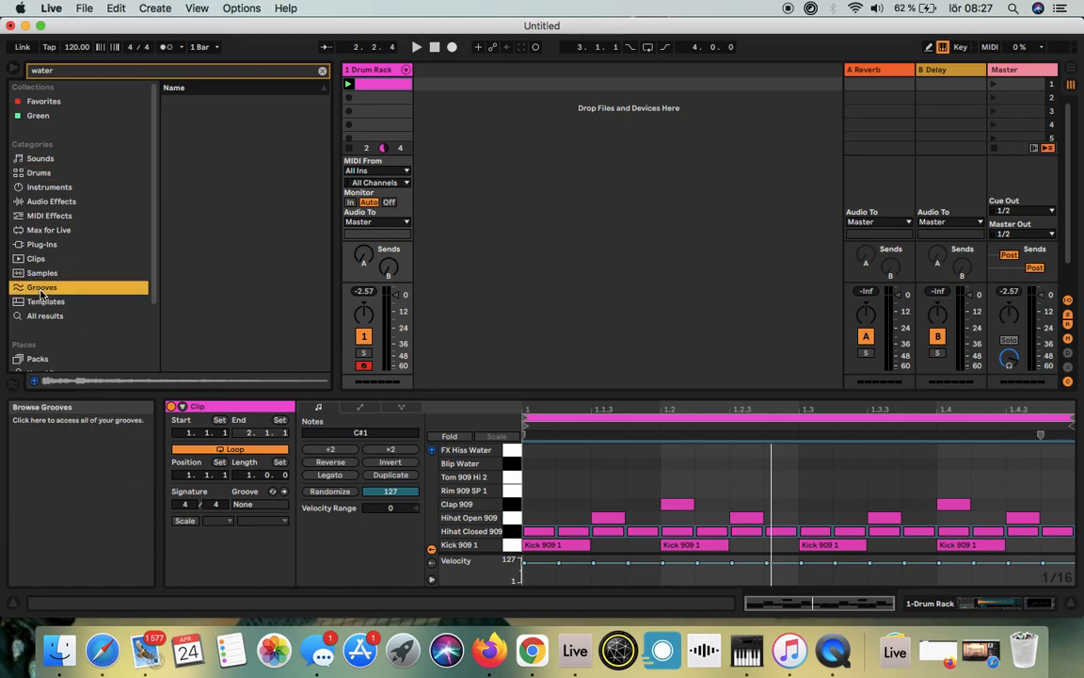
pyautogui.click(66, 74)
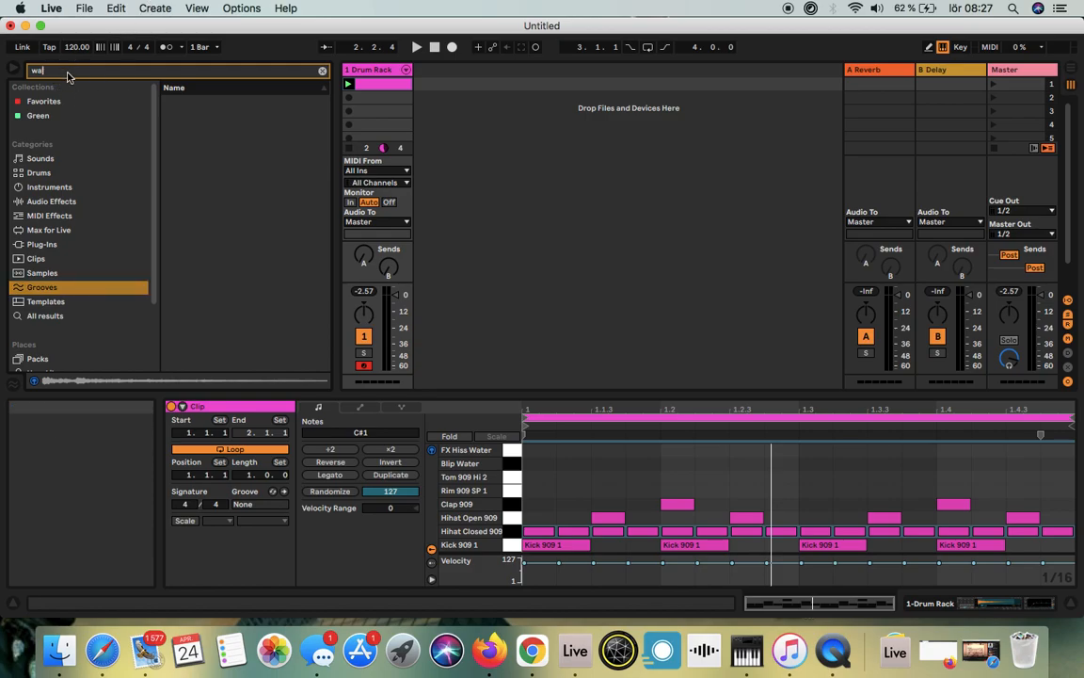
pyautogui.press('BackSpace')
pyautogui.press('BackSpace')
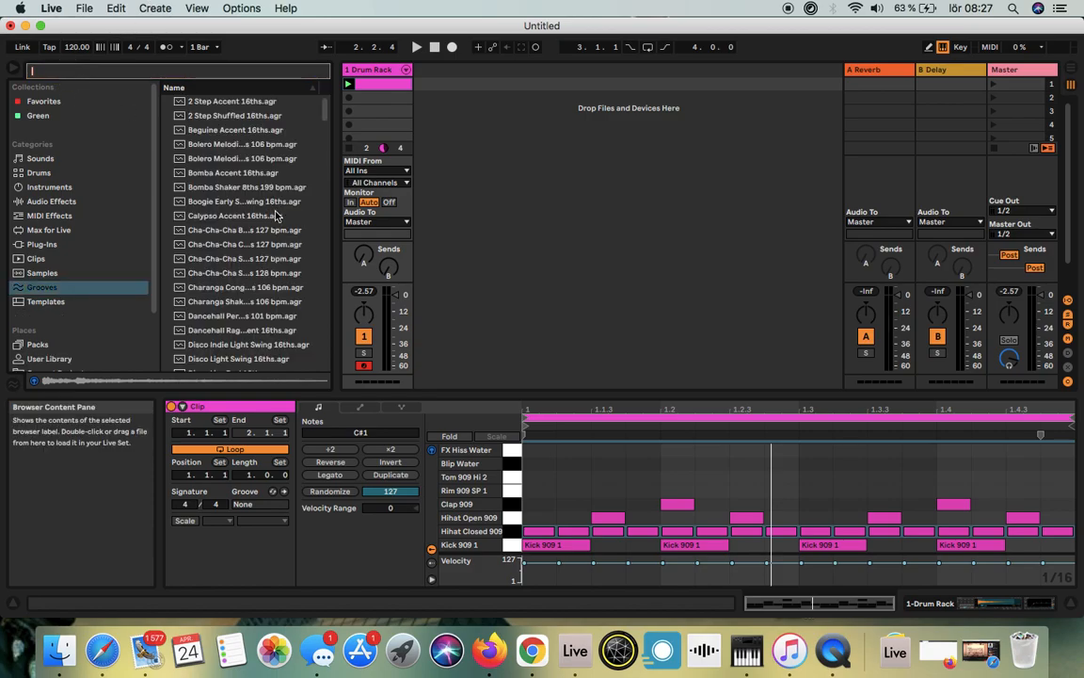
# Step: Preview the Swing Logic 16ths 64 groove and apply it to the drum clip
pyautogui.scroll(-20, 250, 273)
pyautogui.scroll(-15, 254, 280)
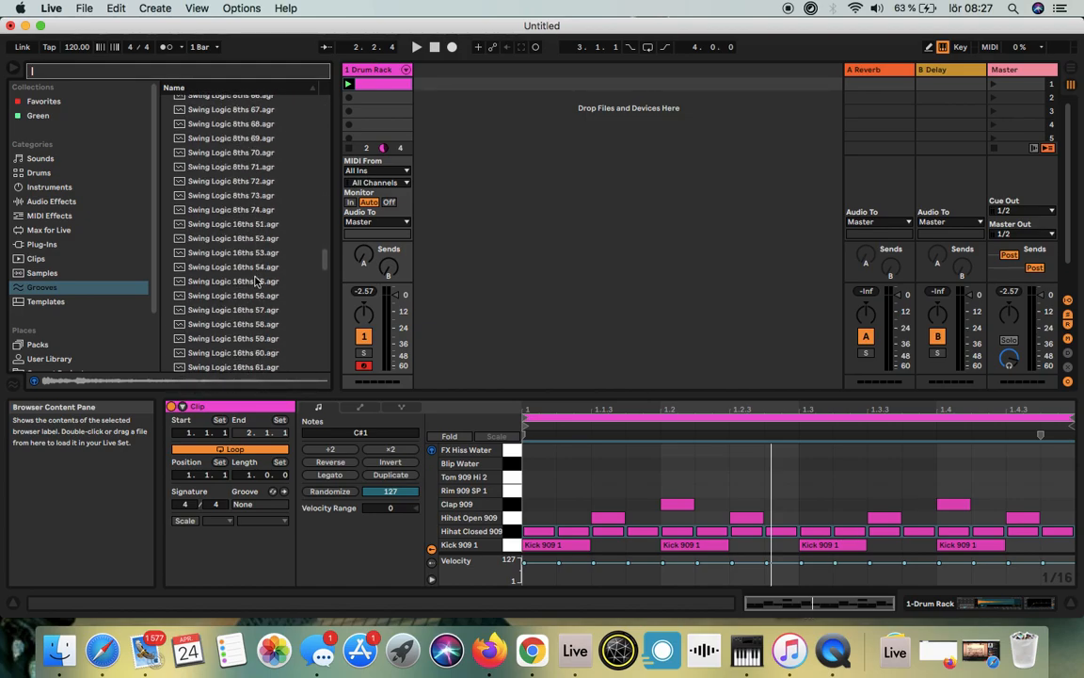
pyautogui.scroll(-5, 254, 280)
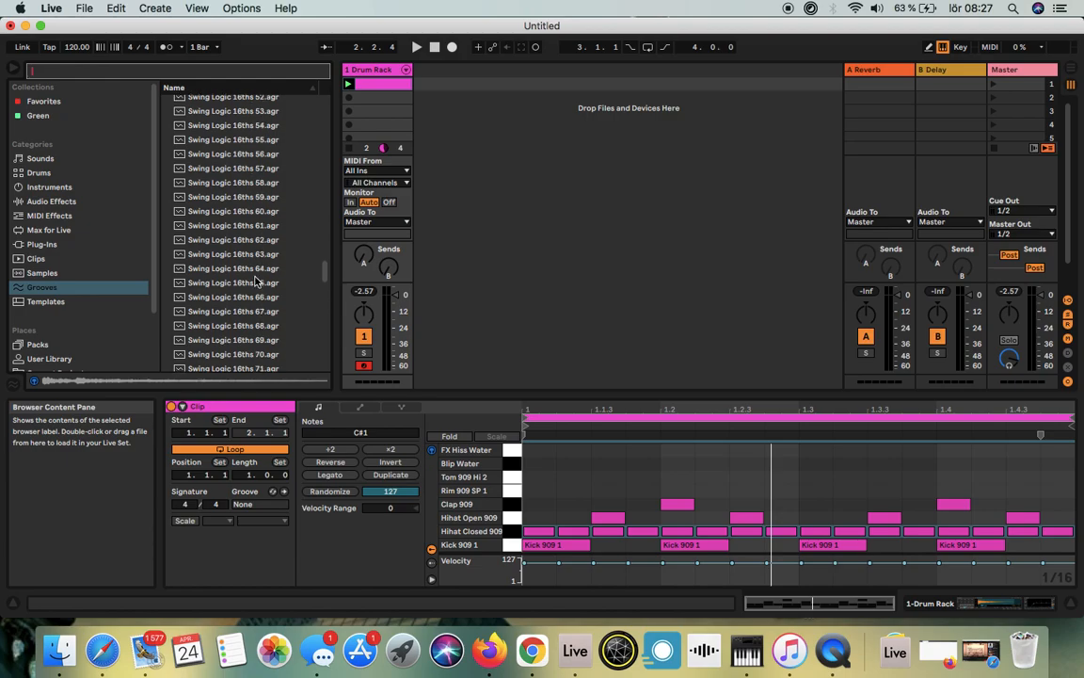
pyautogui.scroll(-3, 256, 281)
pyautogui.click(233, 212)
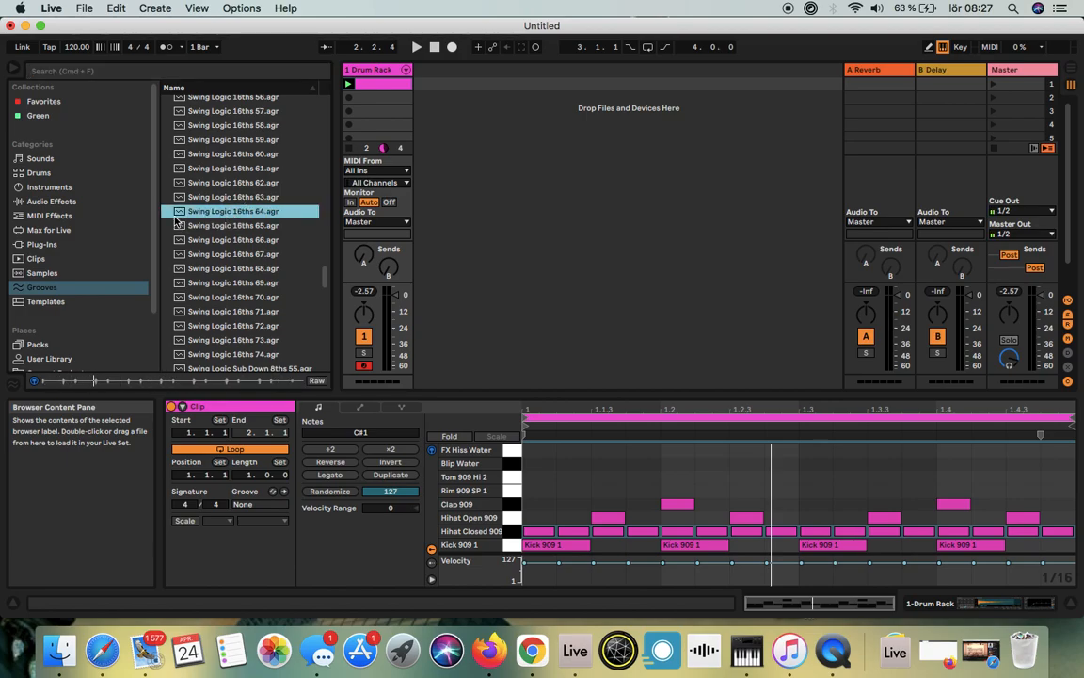
pyautogui.moveTo(179, 212); pyautogui.dragTo(516, 534)
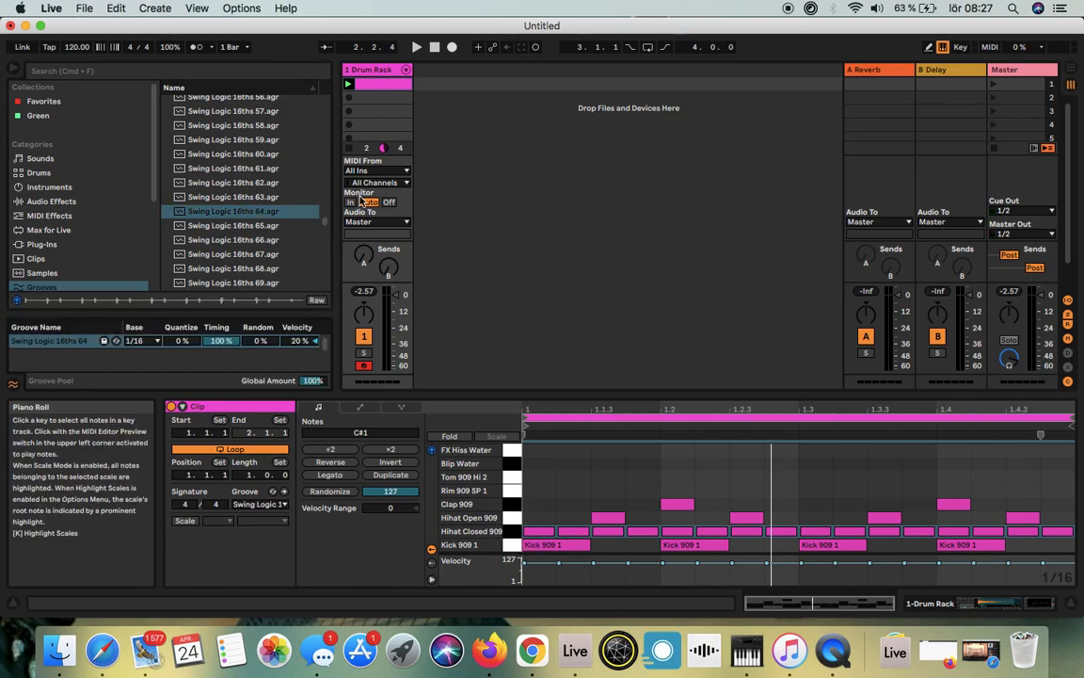
# Step: Play the drum clip from the start with the swing groove applied and stop playback
pyautogui.click(435, 47)
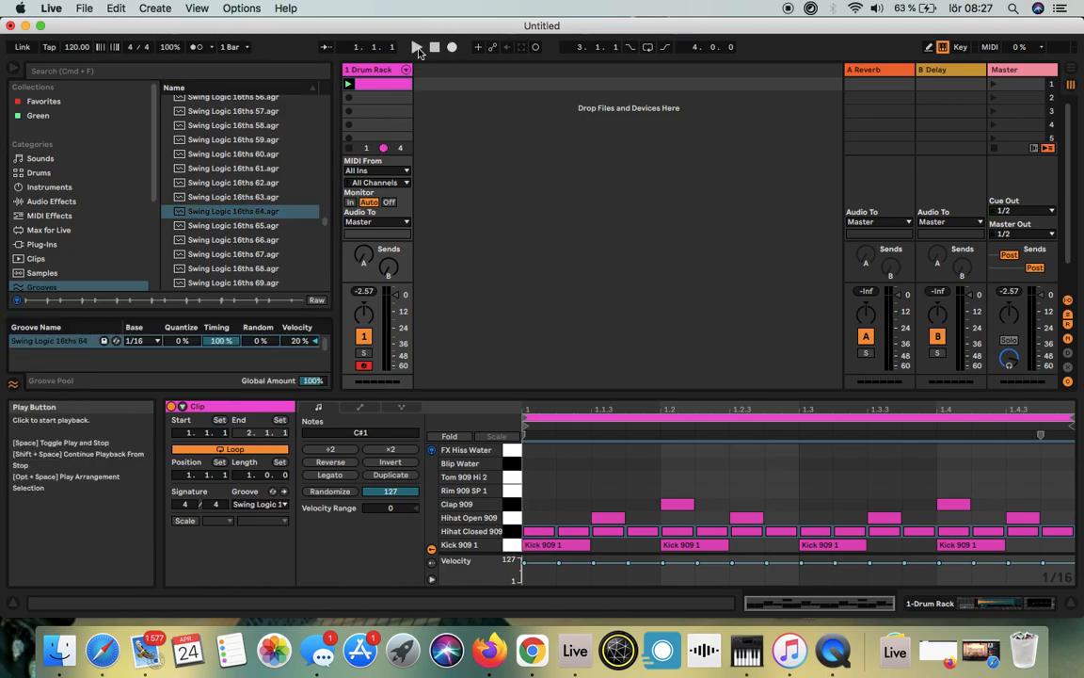
pyautogui.click(418, 48)
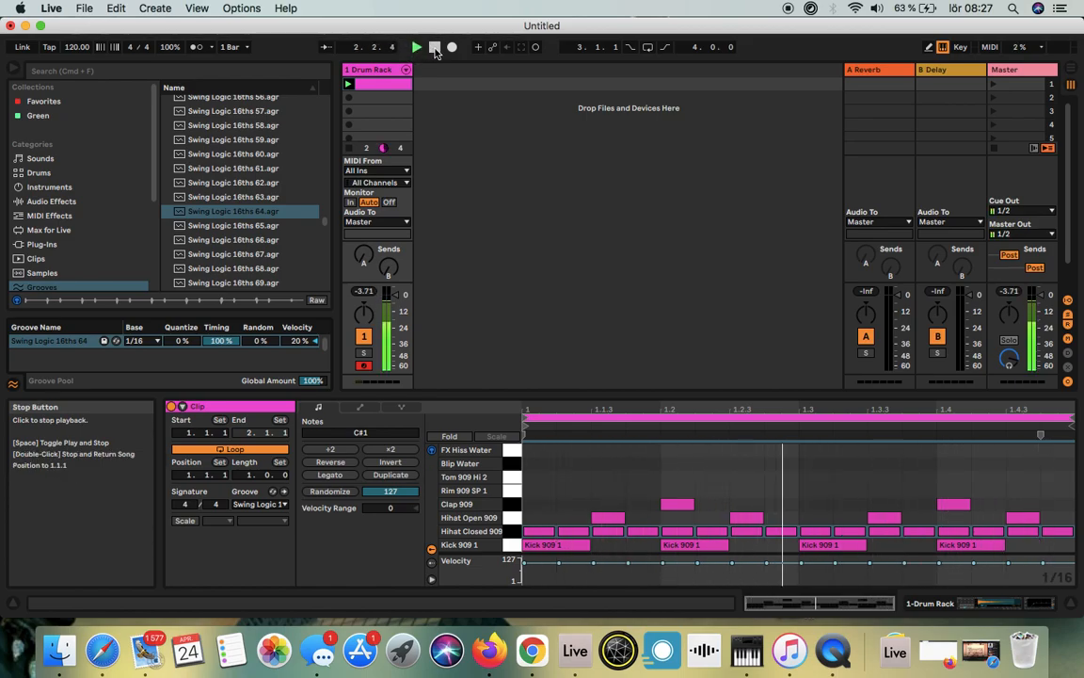
pyautogui.click(435, 48)
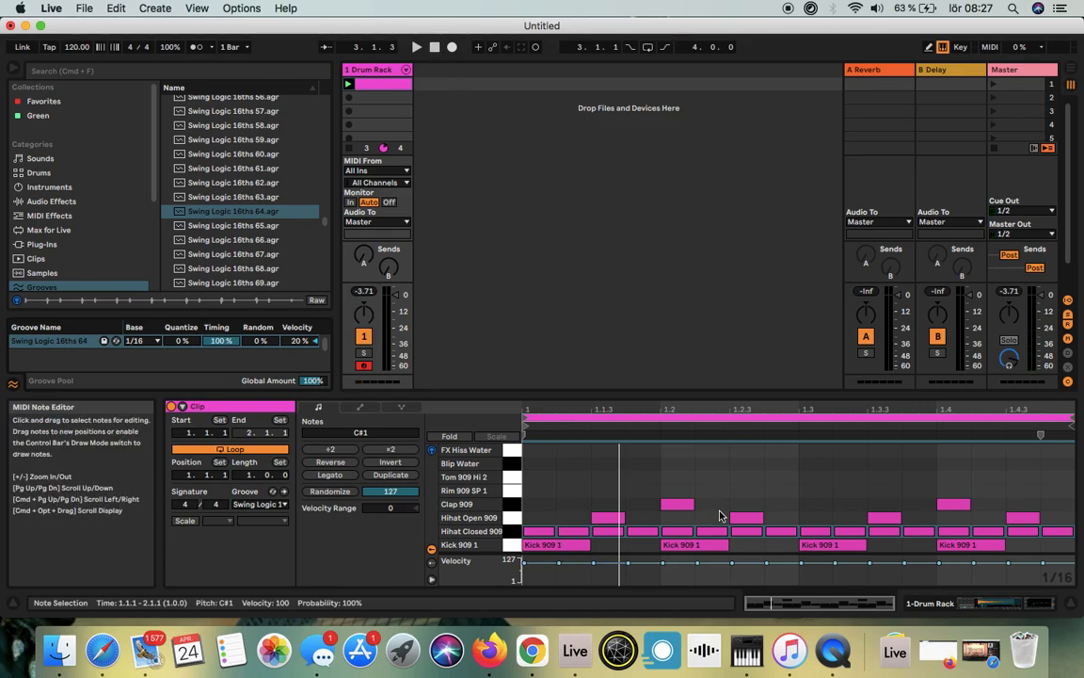
# Step: Set the drum clip's loop length to 2.0.0 and duplicate all its notes into the second bar
pyautogui.click(368, 87)
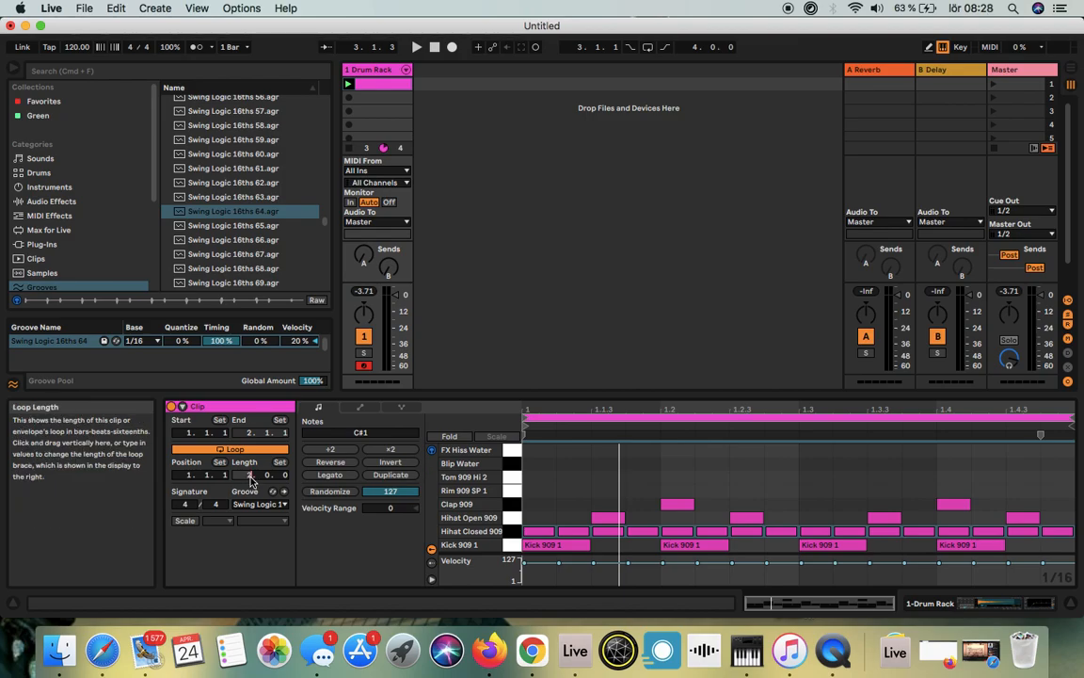
pyautogui.click(257, 534)
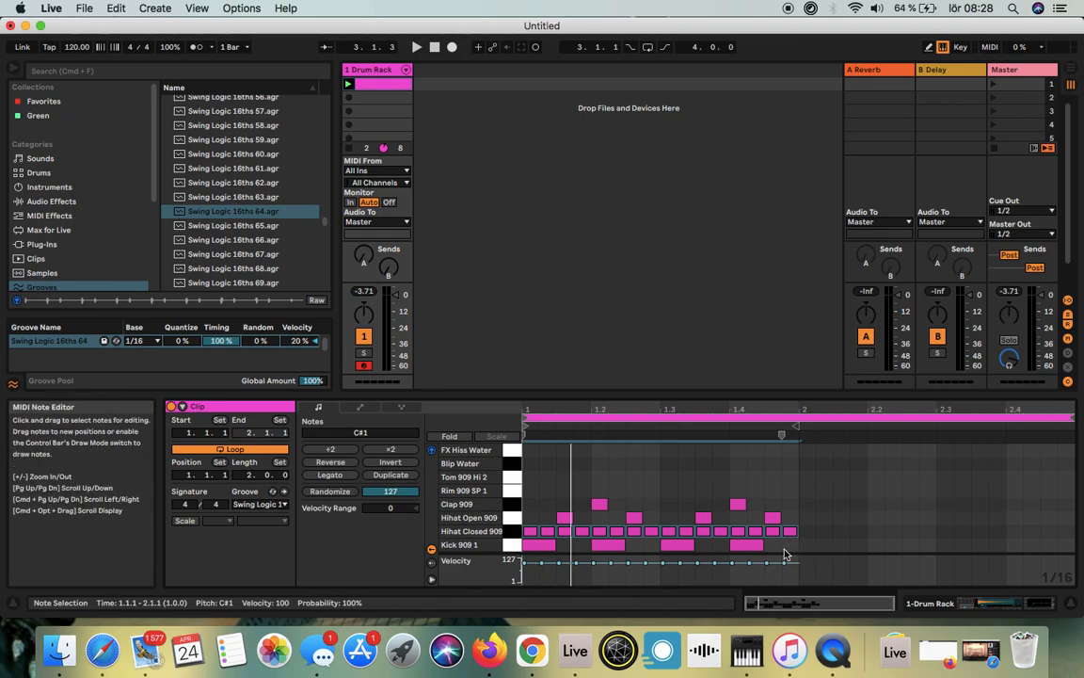
pyautogui.click(685, 463)
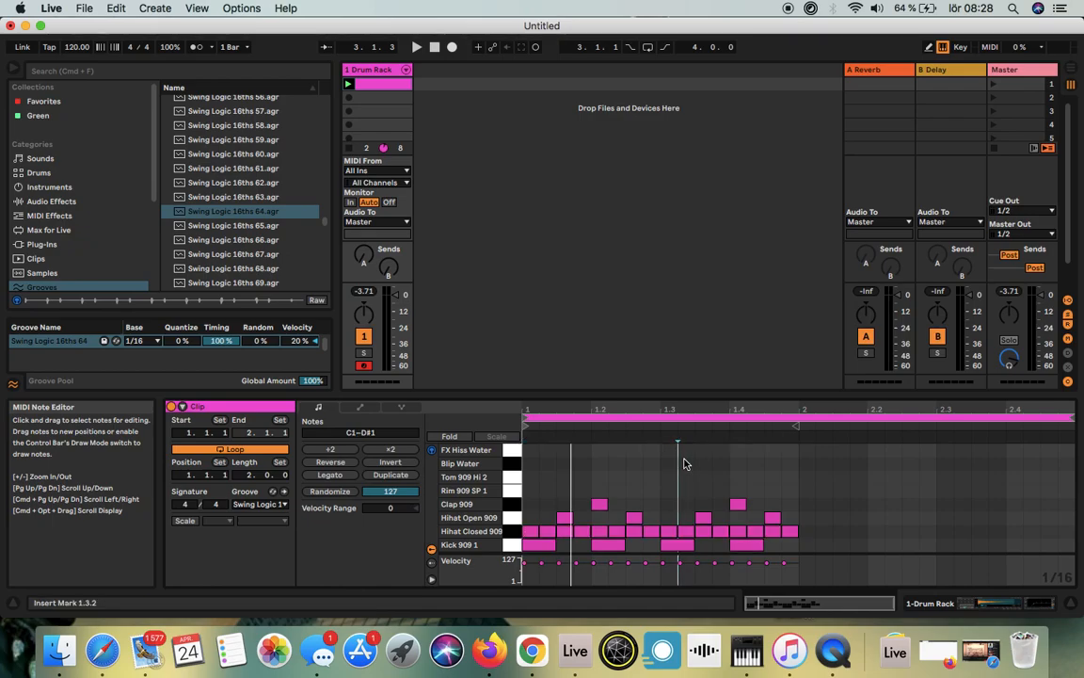
pyautogui.click(692, 469)
pyautogui.press('super+a')
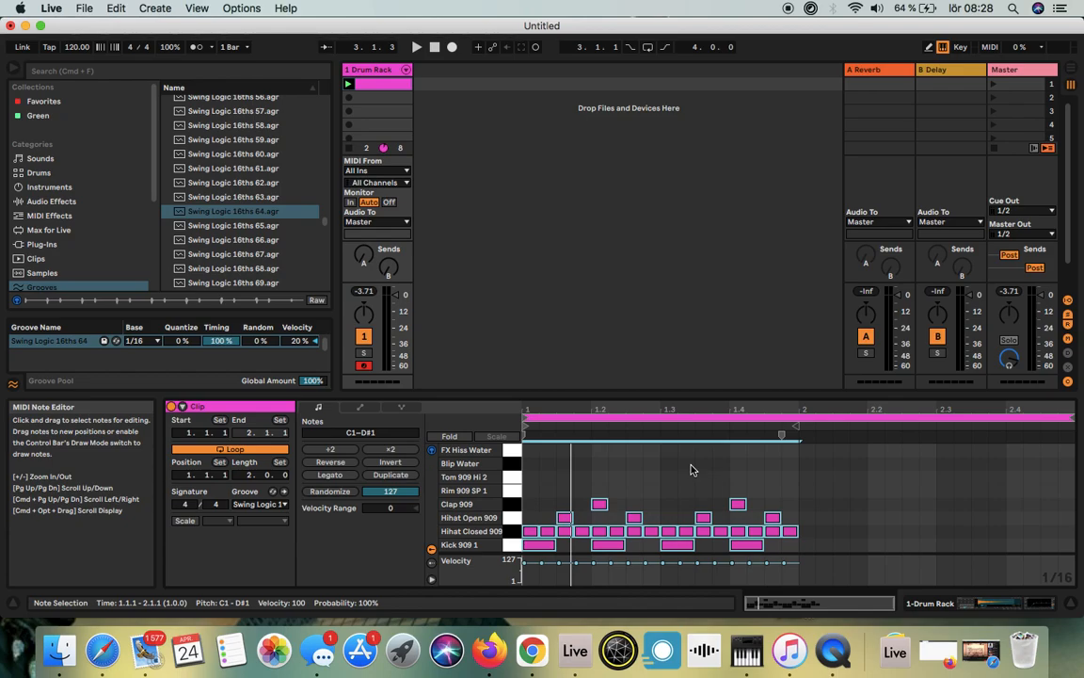
pyautogui.press('super+d')
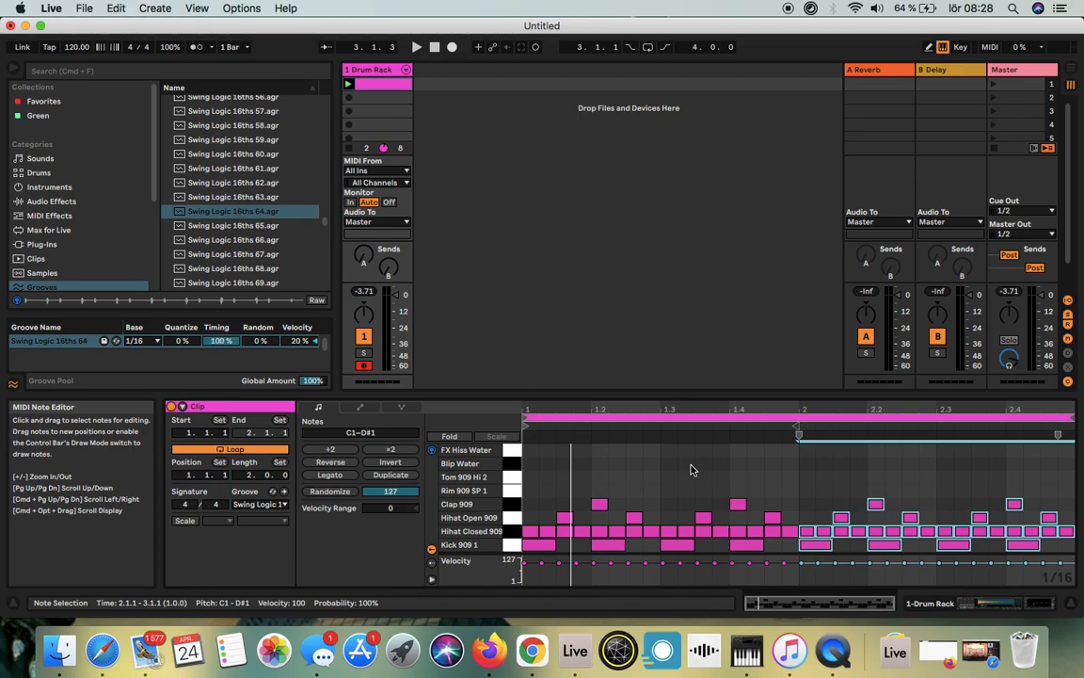
# Step: Try duplicating the clip's loop to four and eight bars, and undo both duplications
pyautogui.click(542, 471)
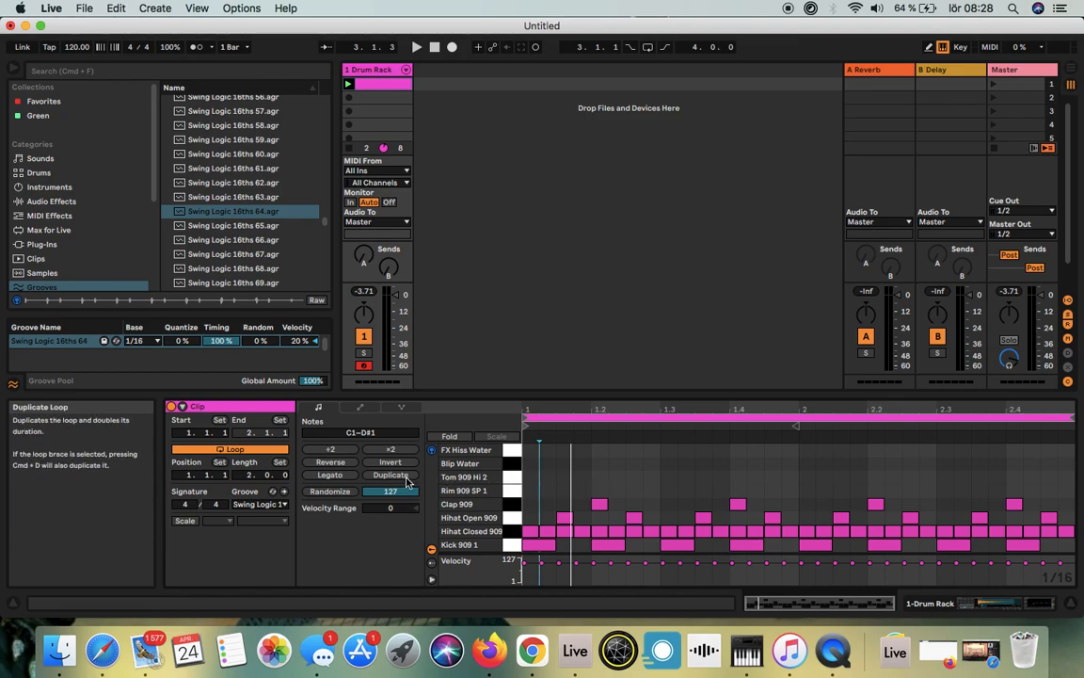
pyautogui.click(392, 475)
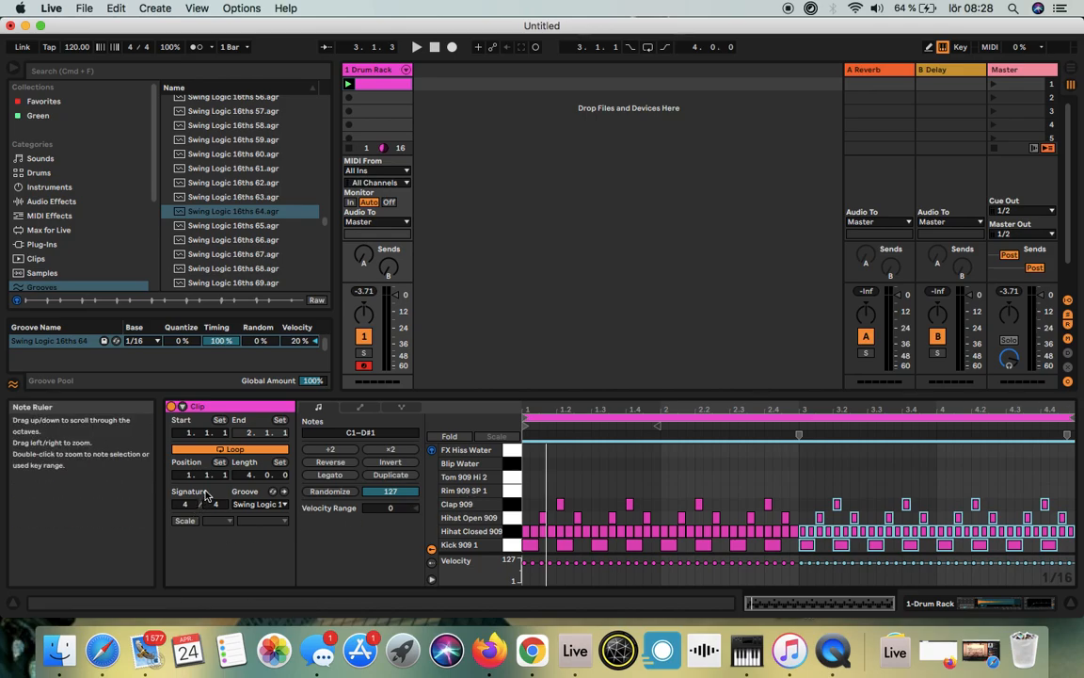
pyautogui.click(390, 475)
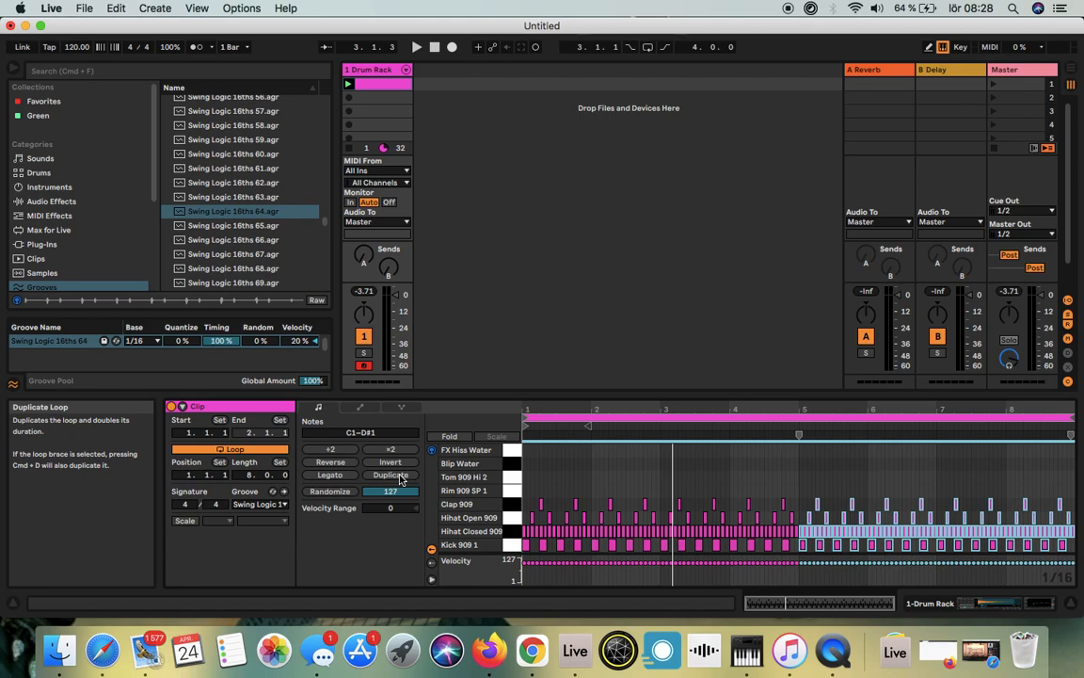
pyautogui.press('super+z')
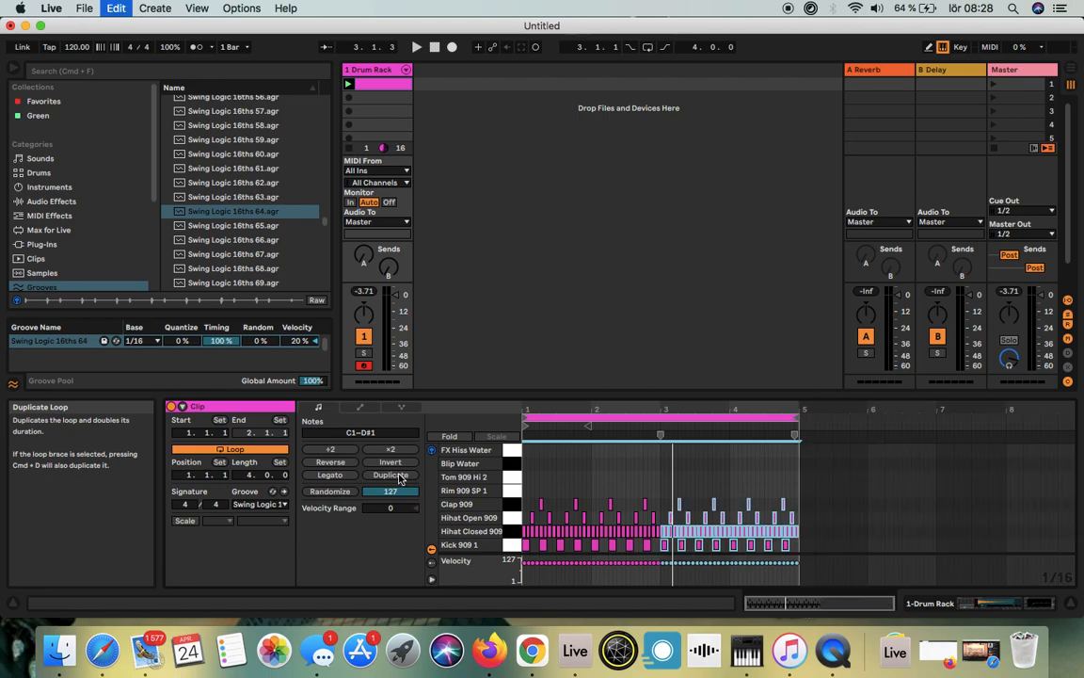
pyautogui.press('super+z')
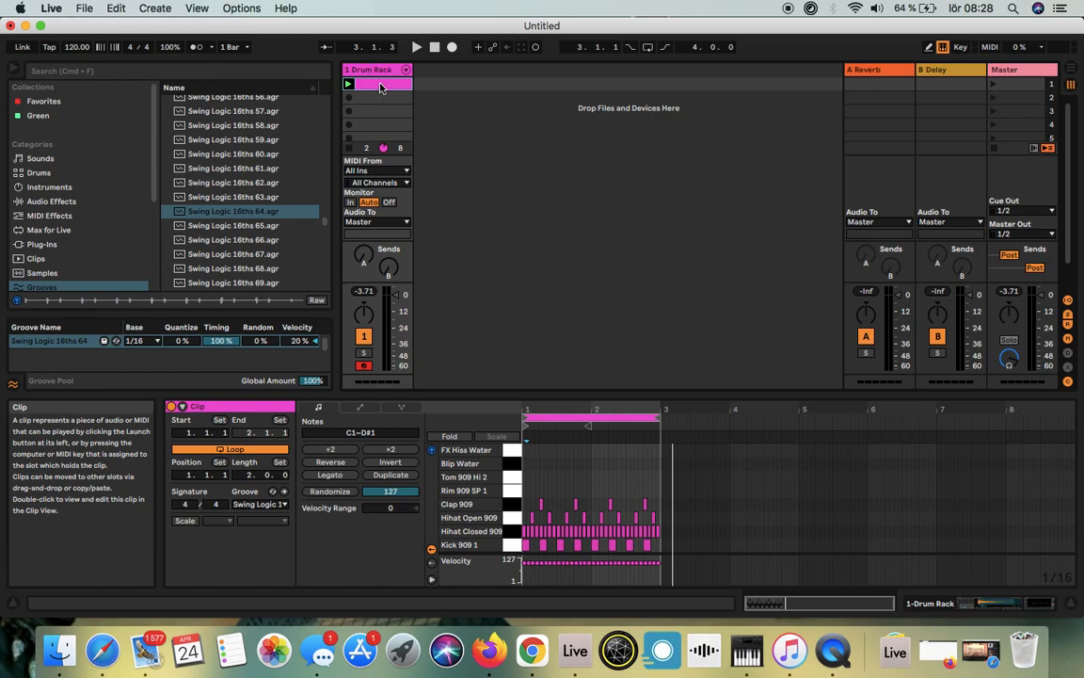
# Step: Duplicate the two-bar drum clip into the four clip slots below it
pyautogui.press('super+d')
pyautogui.press('super+d')
pyautogui.press('super+d')
pyautogui.press('super+d')
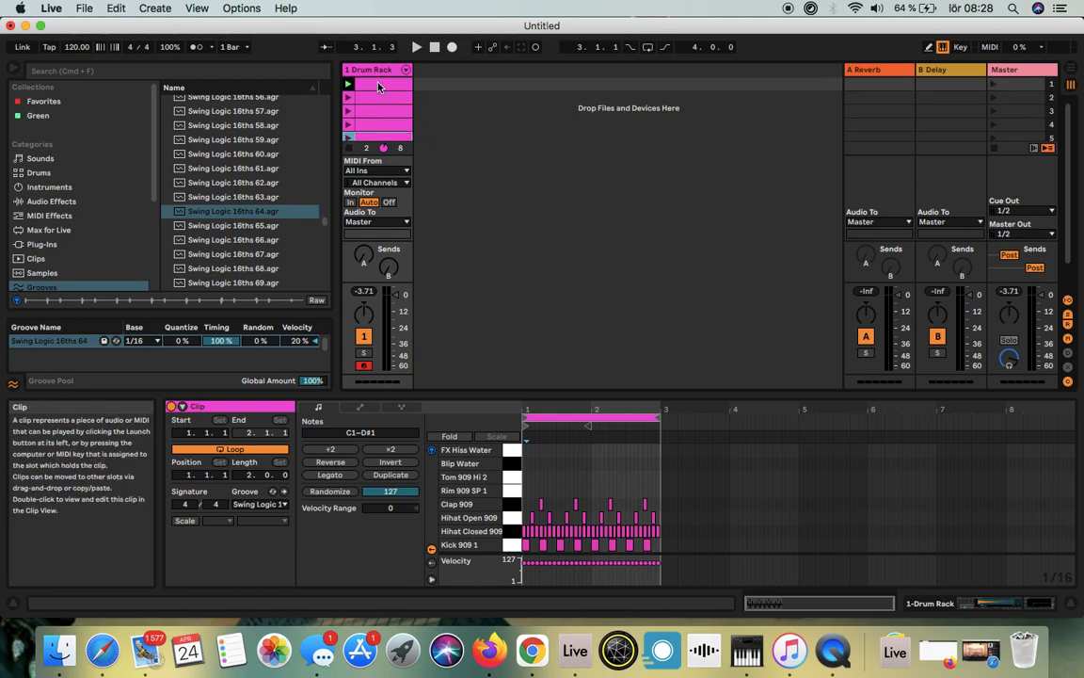
# Step: Delete all Hihat Closed 909, Hihat Open 909 and Clap 909 notes from the first clip
pyautogui.click(379, 87)
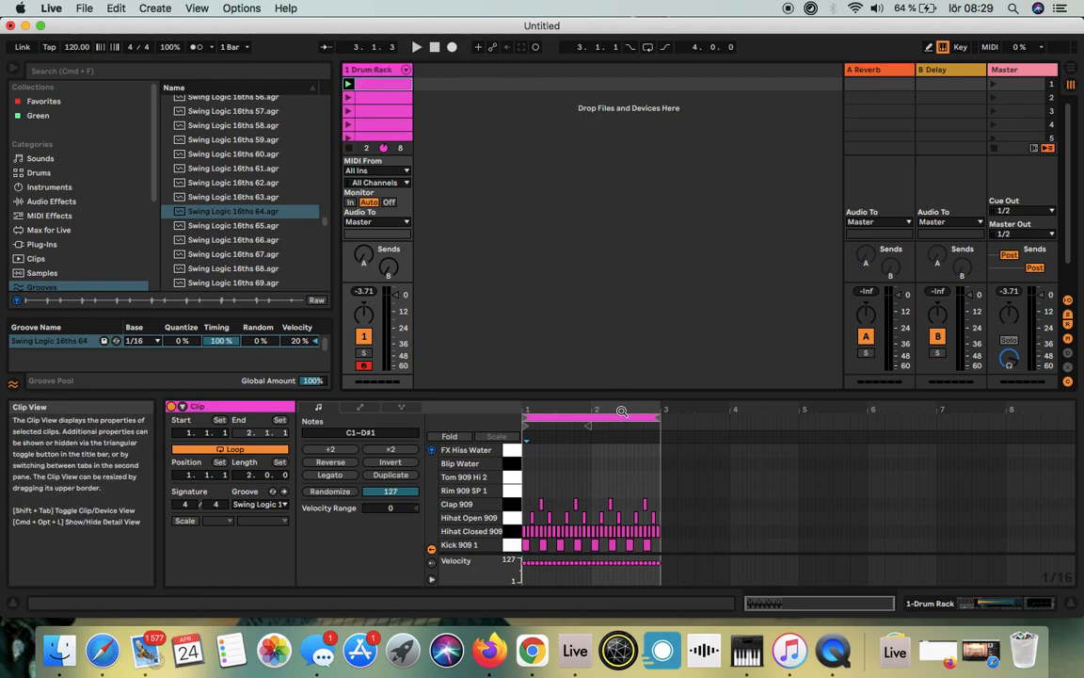
pyautogui.moveTo(626, 413); pyautogui.dragTo(924, 516)
pyautogui.moveTo(584, 410); pyautogui.dragTo(654, 438)
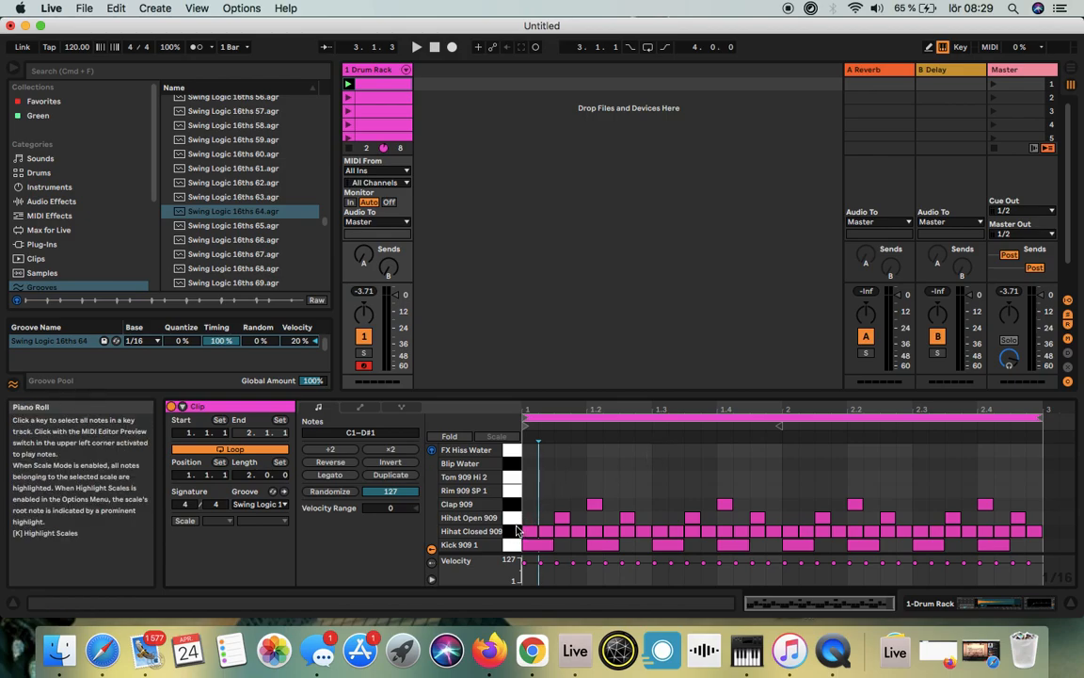
pyautogui.click(514, 534)
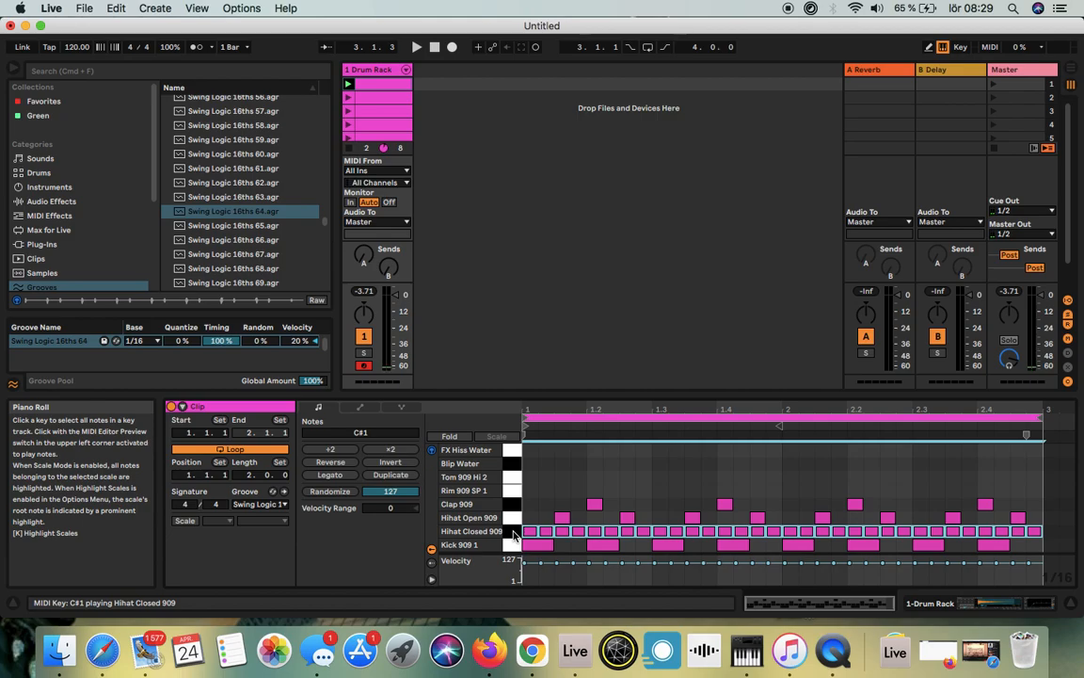
pyautogui.press('Delete')
pyautogui.click(514, 520)
pyautogui.press('space')
pyautogui.press('Delete')
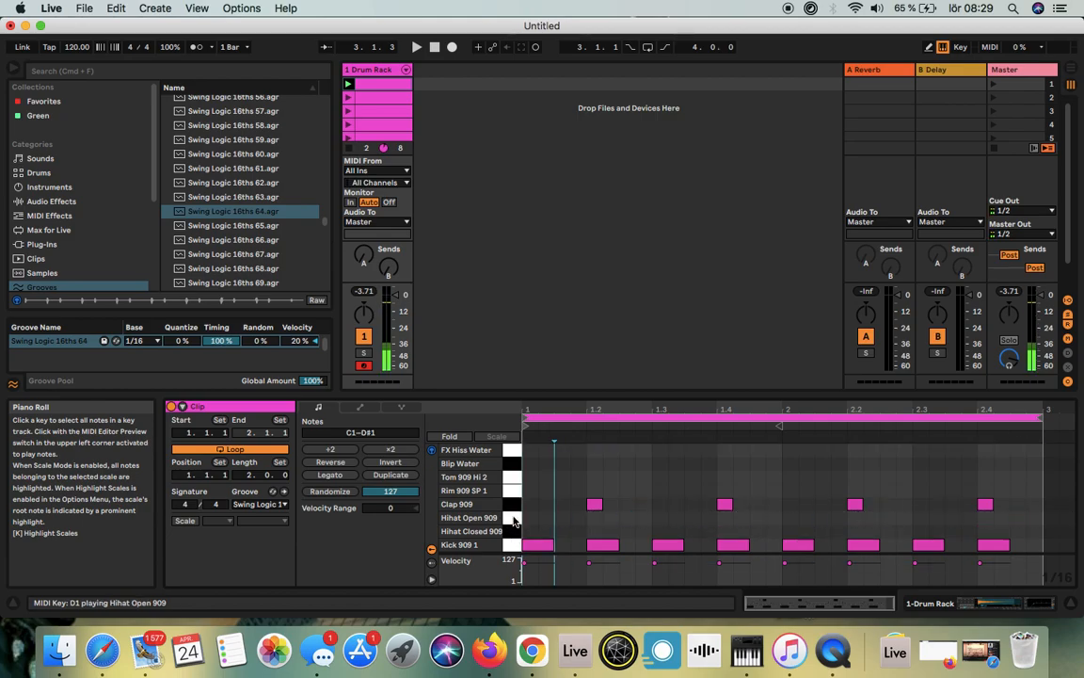
pyautogui.click(512, 503)
pyautogui.press('Delete')
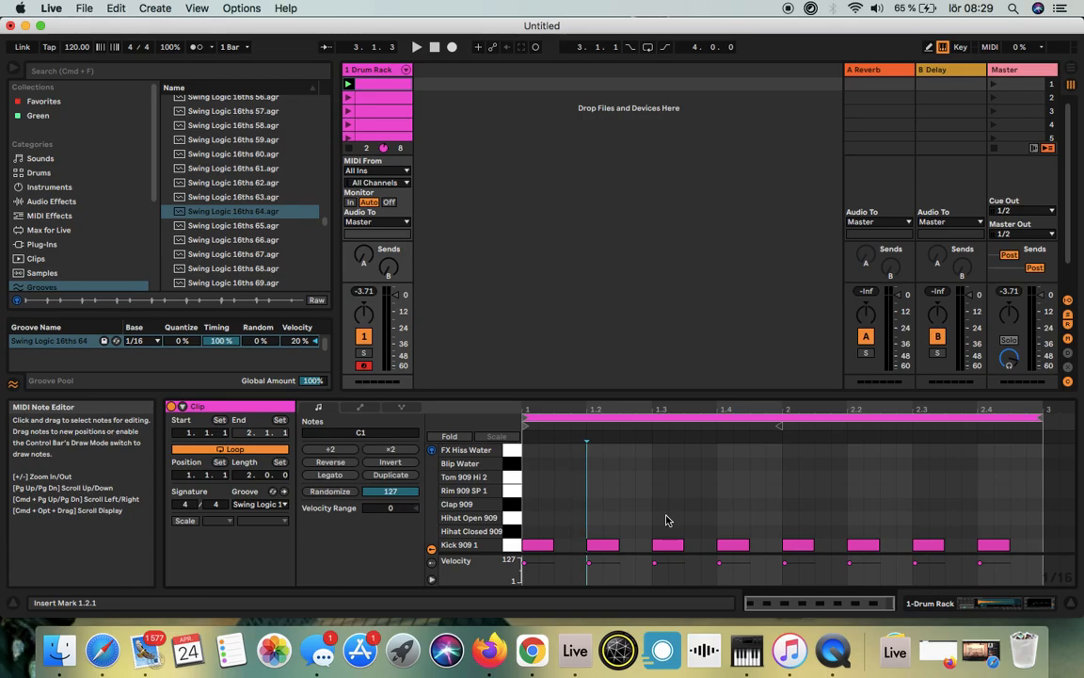
# Step: Delete all Hihat Closed 909 and Hihat Open 909 notes from the second clip and play the clip briefly
pyautogui.click(348, 98)
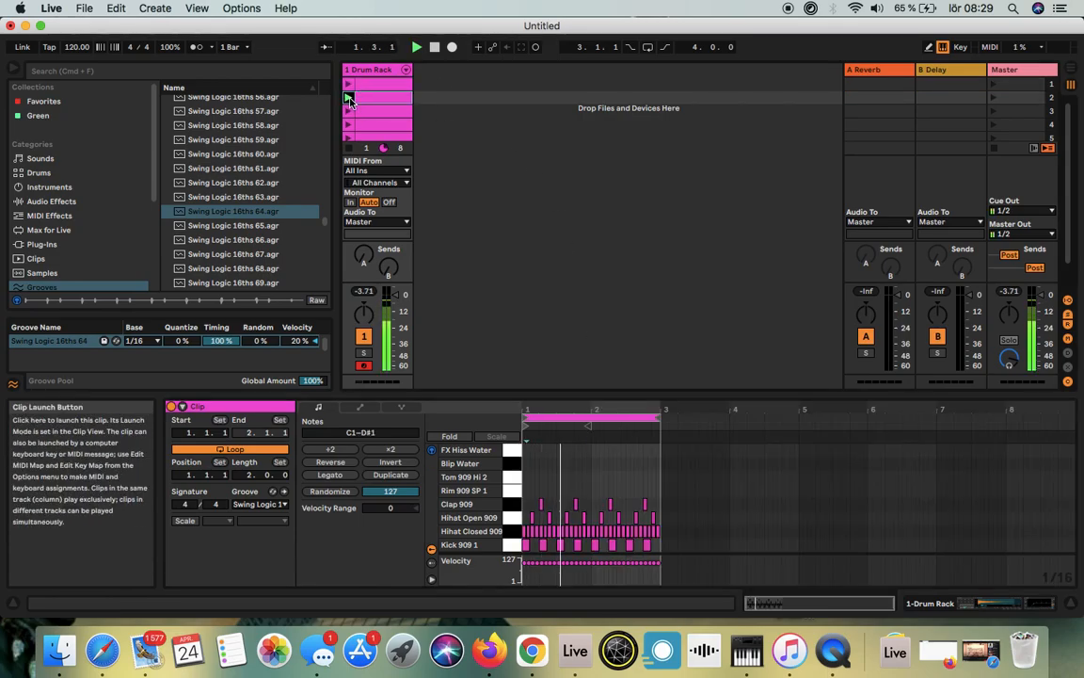
pyautogui.click(435, 52)
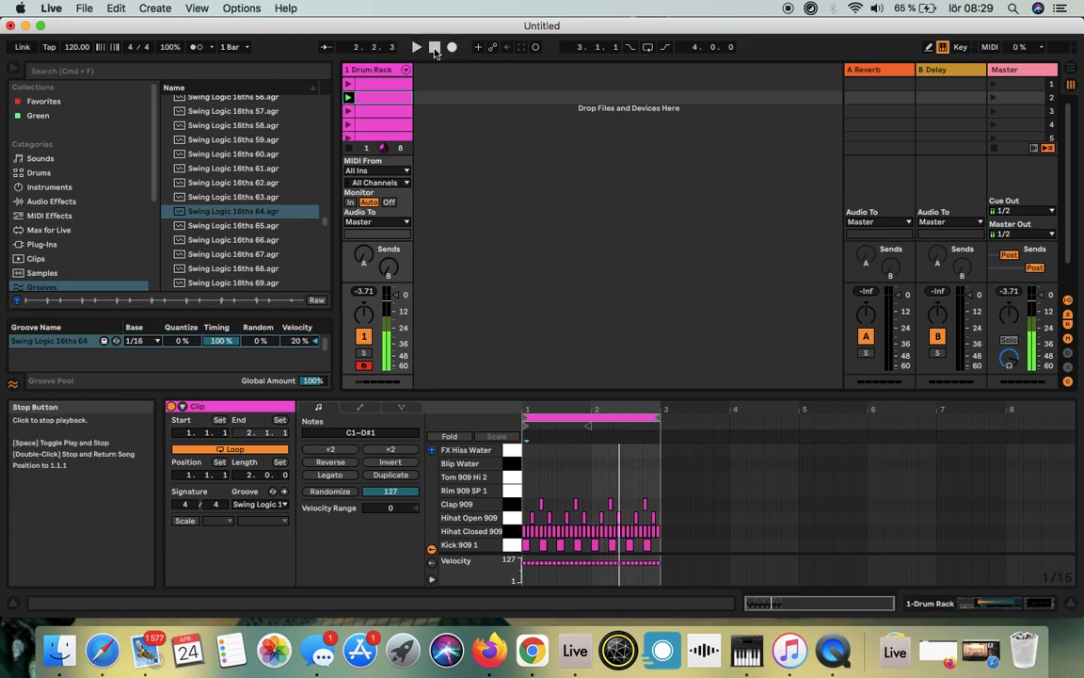
pyautogui.moveTo(598, 407); pyautogui.dragTo(1048, 643)
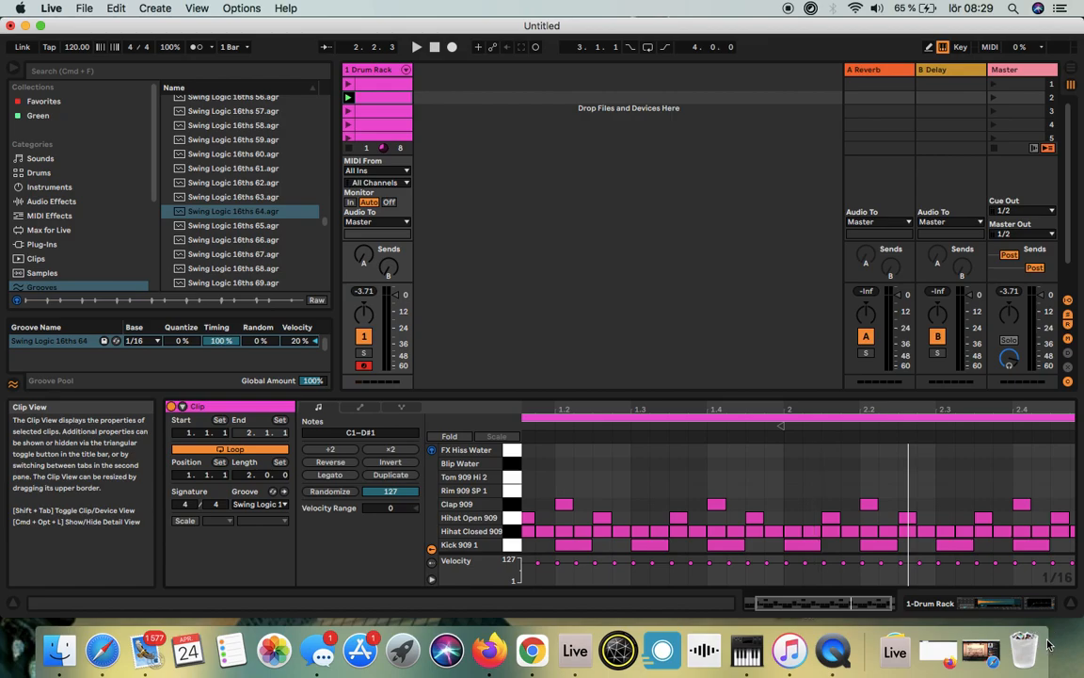
pyautogui.hscroll(-3, 735, 498)
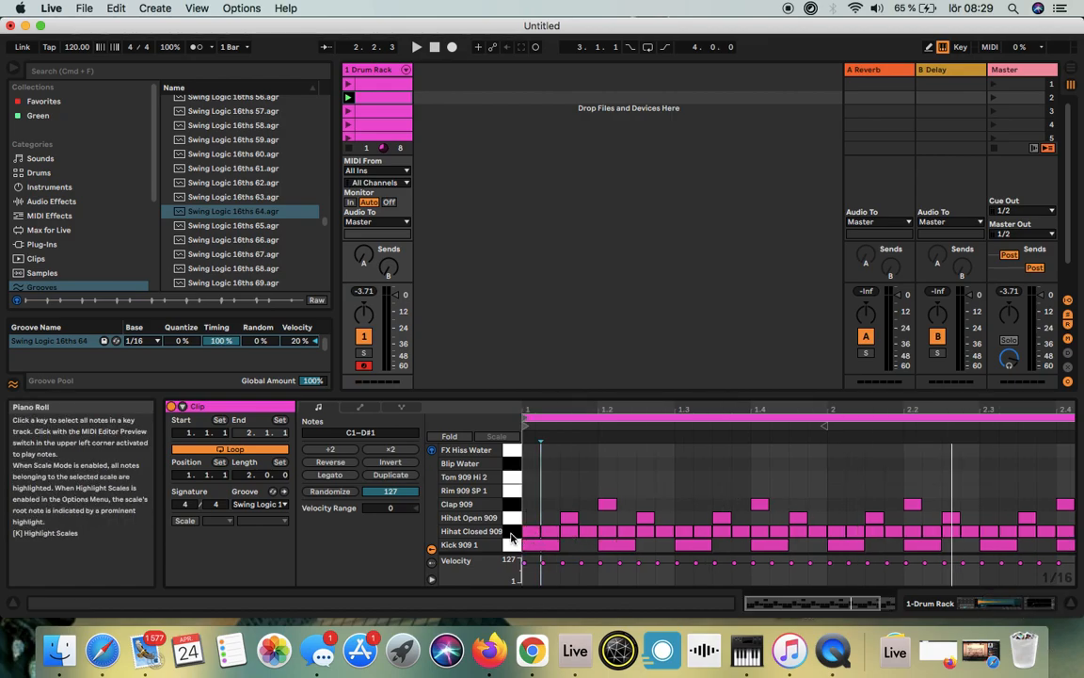
pyautogui.click(513, 532)
pyautogui.press('Delete')
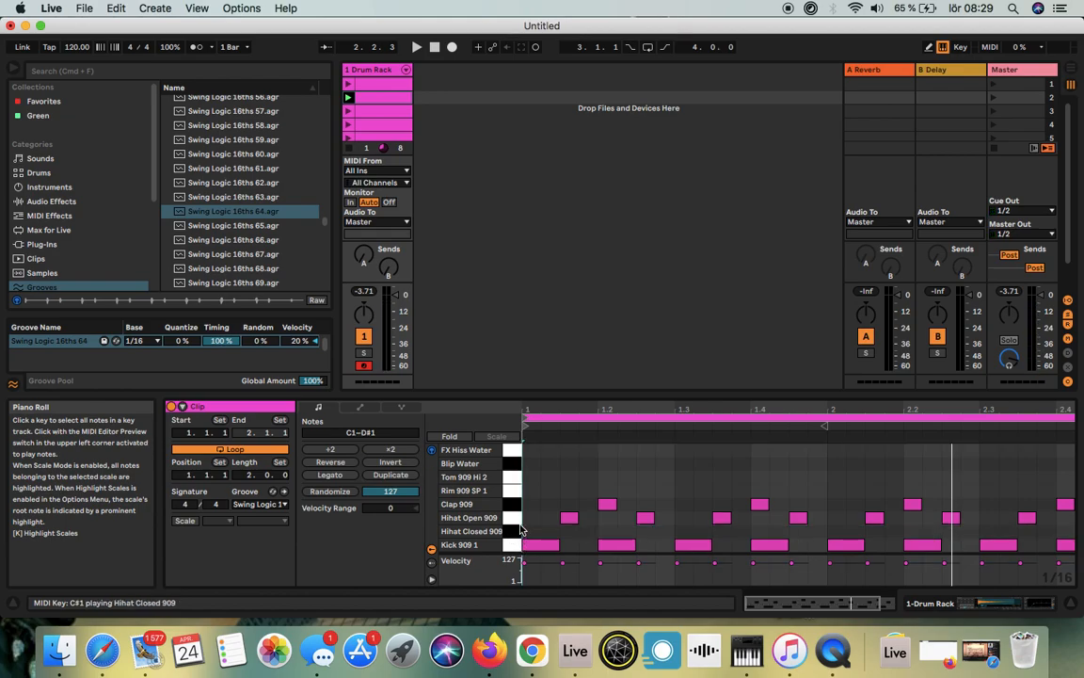
pyautogui.click(513, 519)
pyautogui.press('Delete')
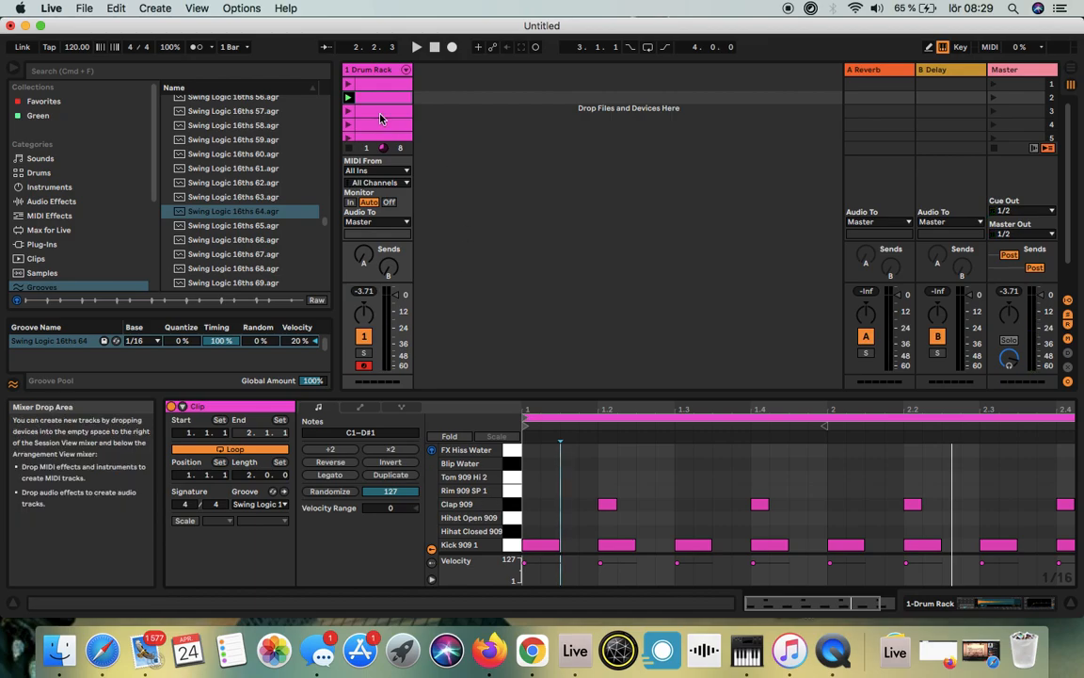
pyautogui.click(348, 97)
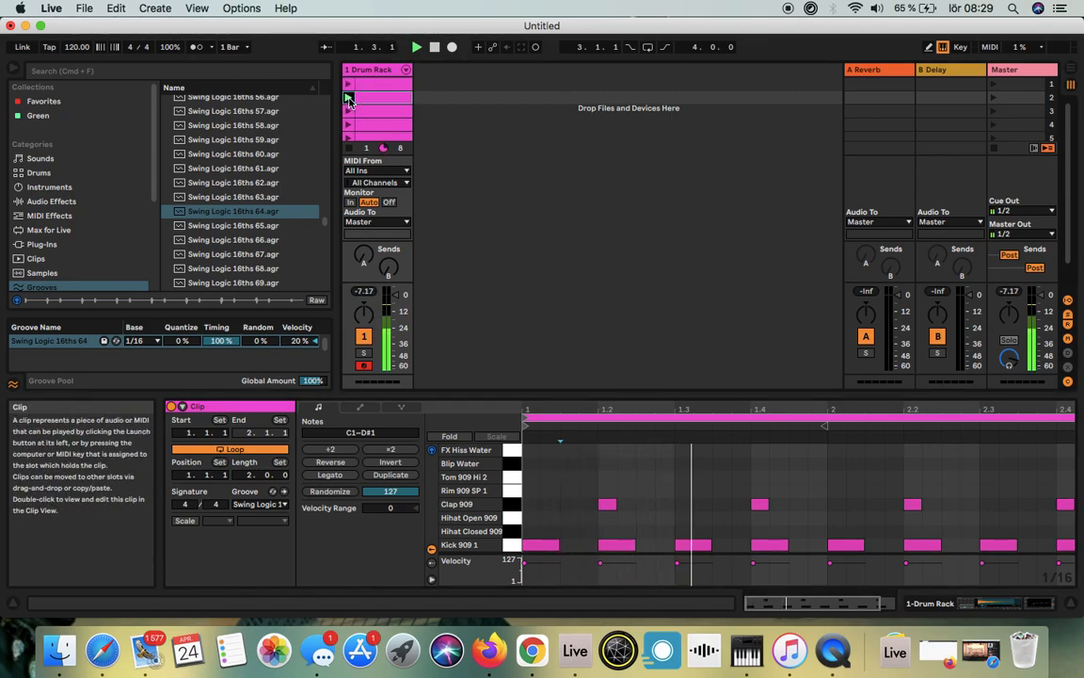
pyautogui.click(438, 47)
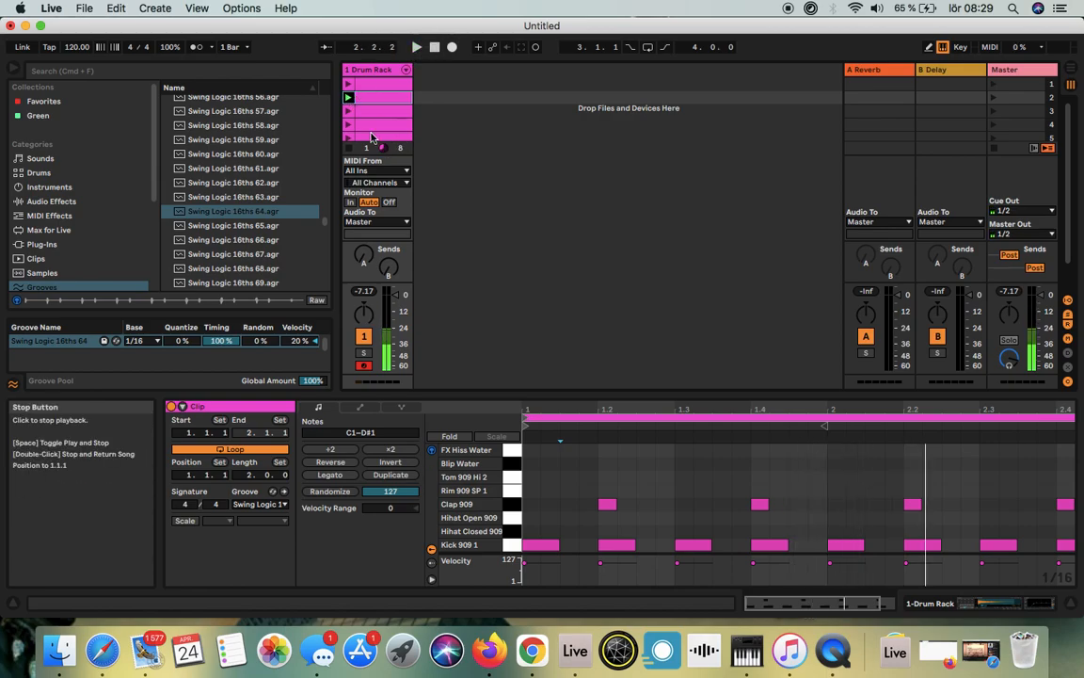
# Step: Play the third clip briefly, then show the notes of the first clip
pyautogui.click(348, 112)
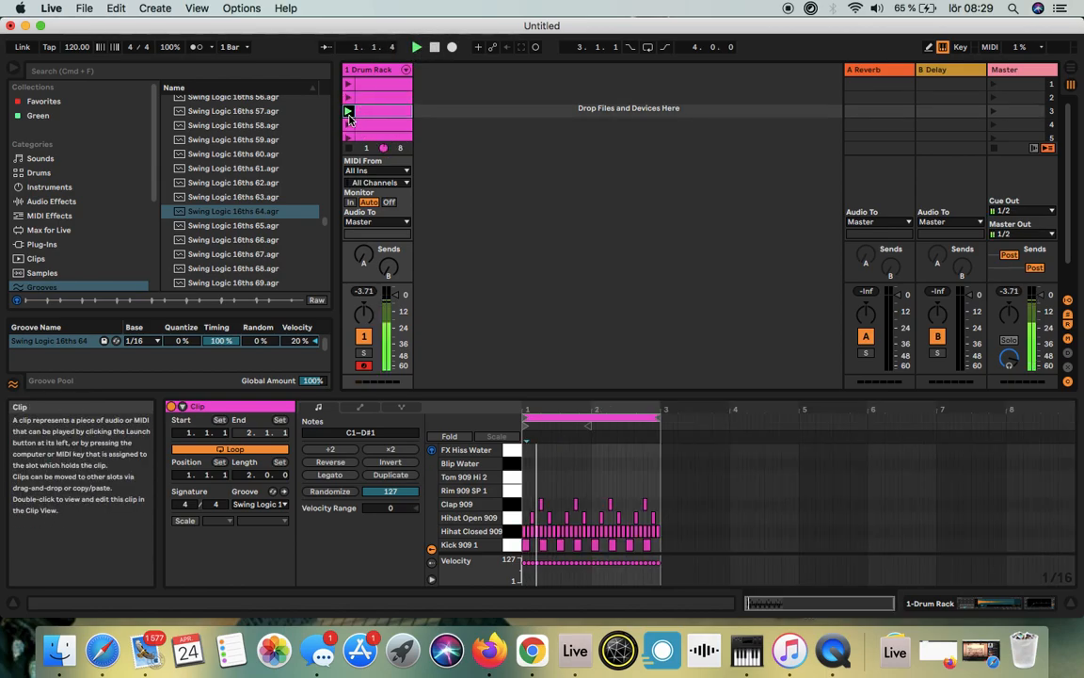
pyautogui.click(435, 48)
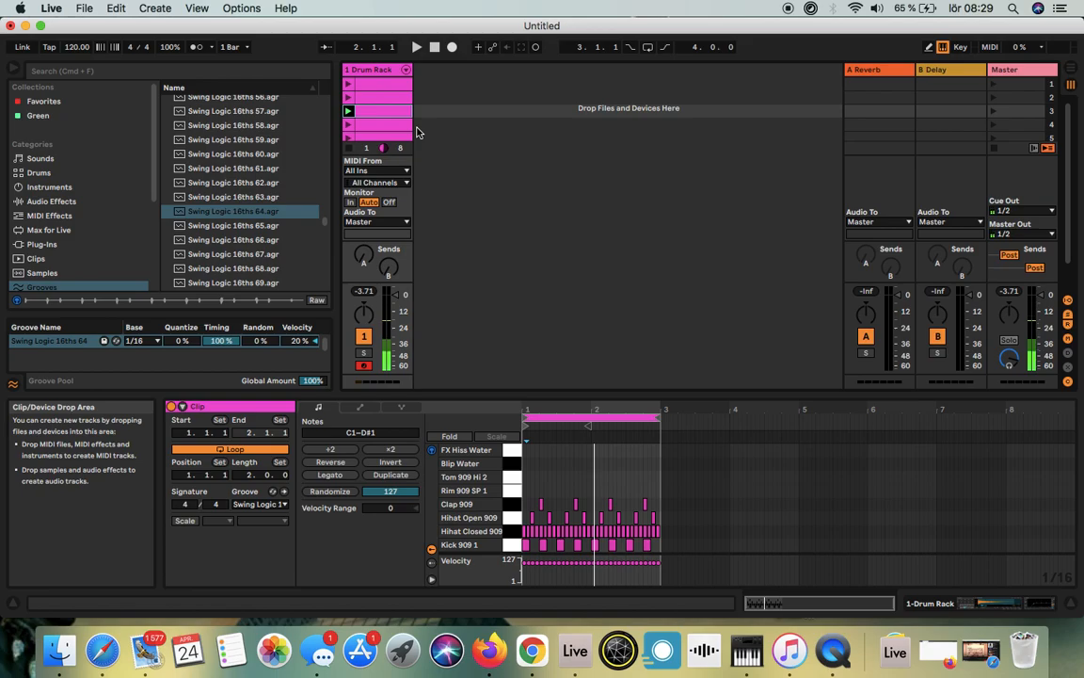
pyautogui.click(366, 87)
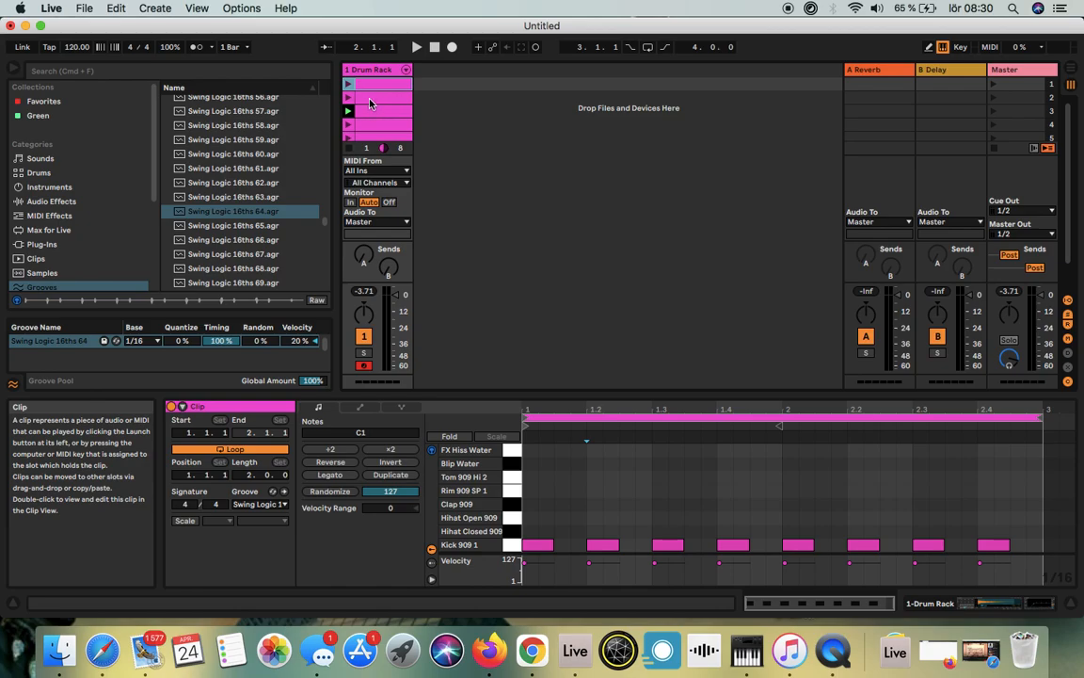
pyautogui.click(581, 504)
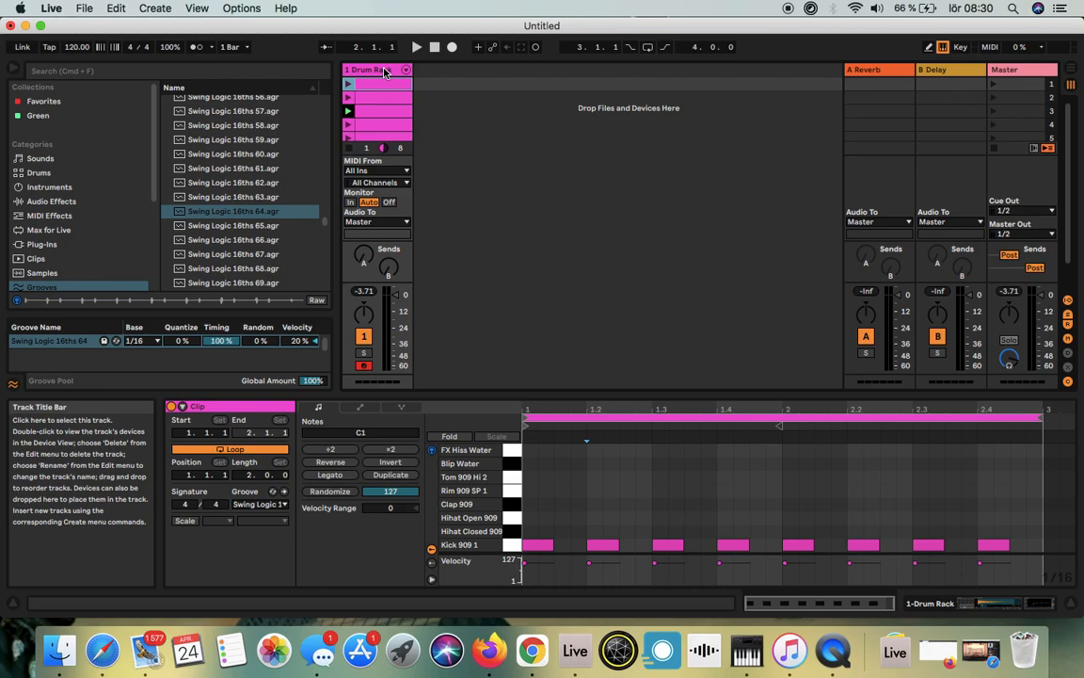
# Step: Save the Live Set on the desktop under the name Beat_it
pyautogui.click(84, 8)
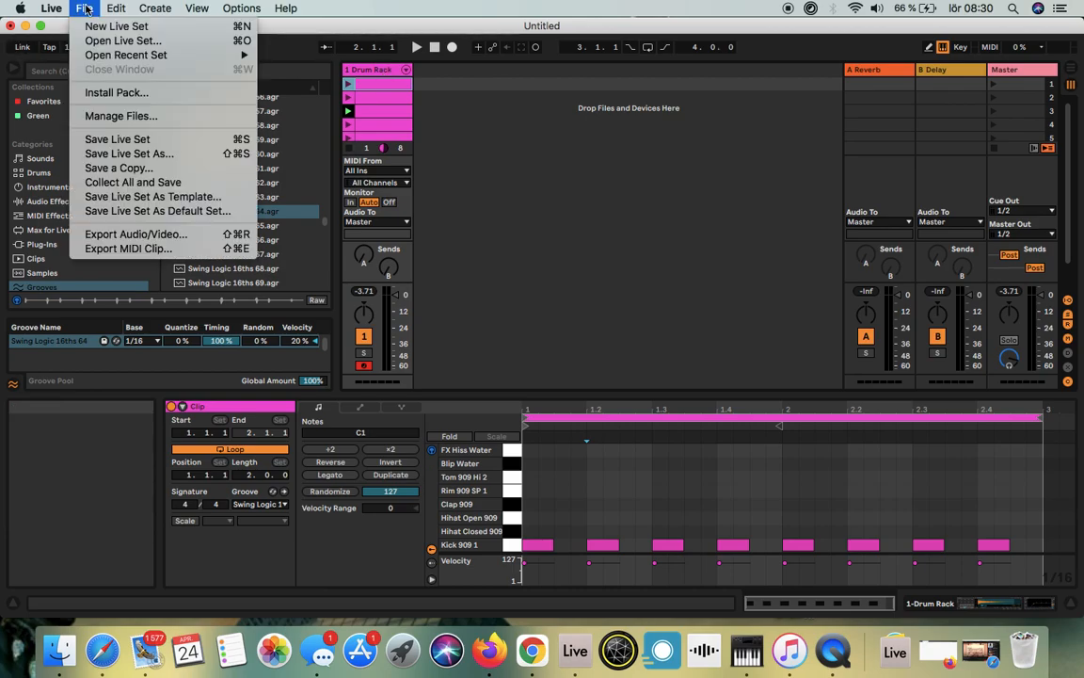
pyautogui.click(139, 155)
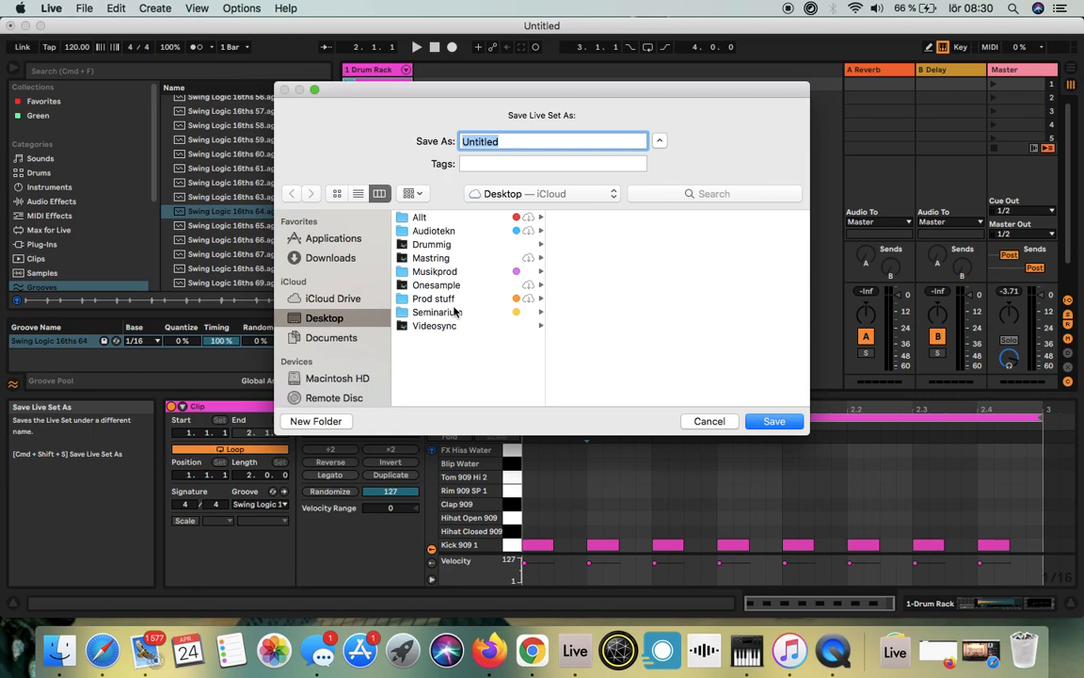
pyautogui.click(516, 141)
pyautogui.press('BackSpace')
pyautogui.press('BackSpace')
pyautogui.write('Beat_it')
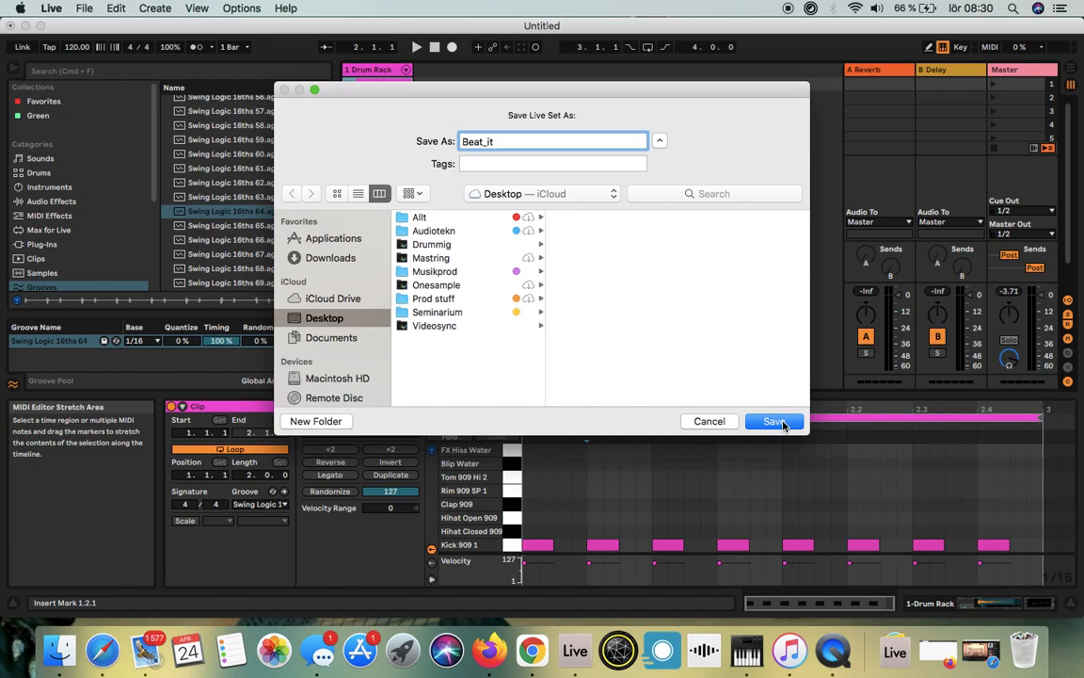
pyautogui.click(774, 421)
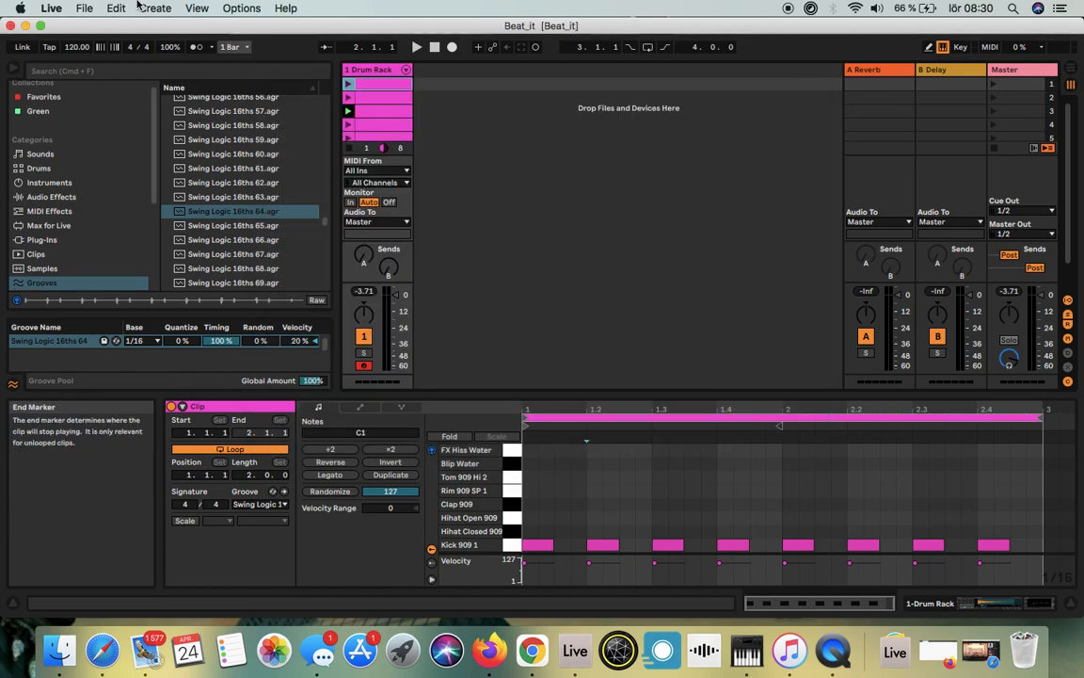
# Step: Minimise Live, place the Beat_it Project folder beside the Onesample folder on the desktop, and view the folder's contents
pyautogui.click(26, 25)
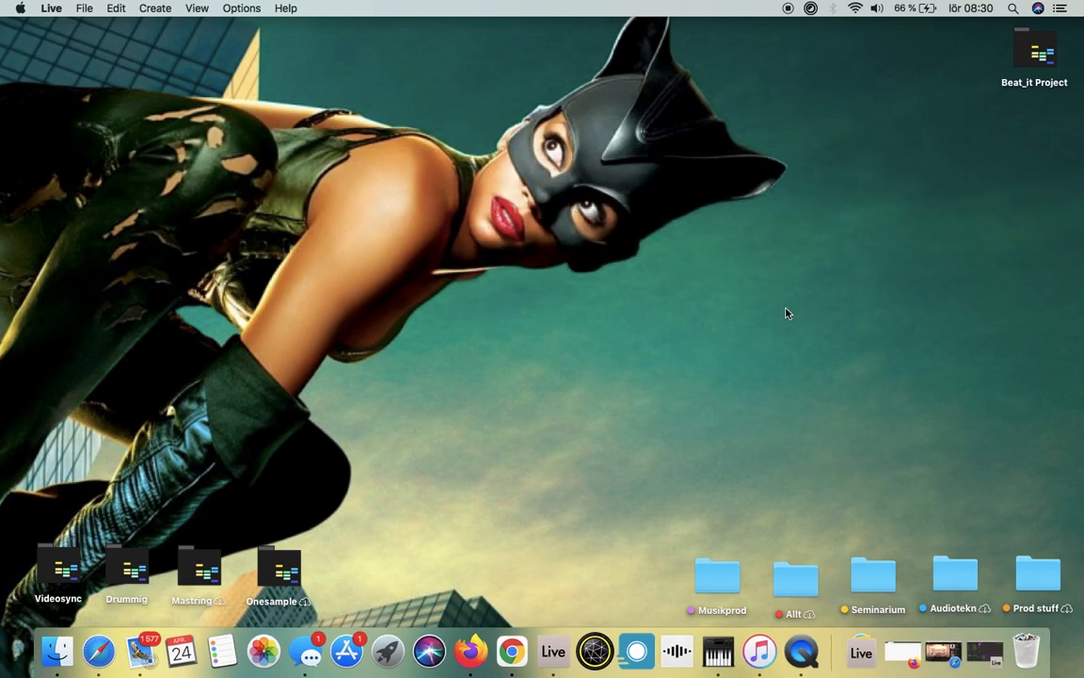
pyautogui.moveTo(1031, 94); pyautogui.dragTo(381, 571)
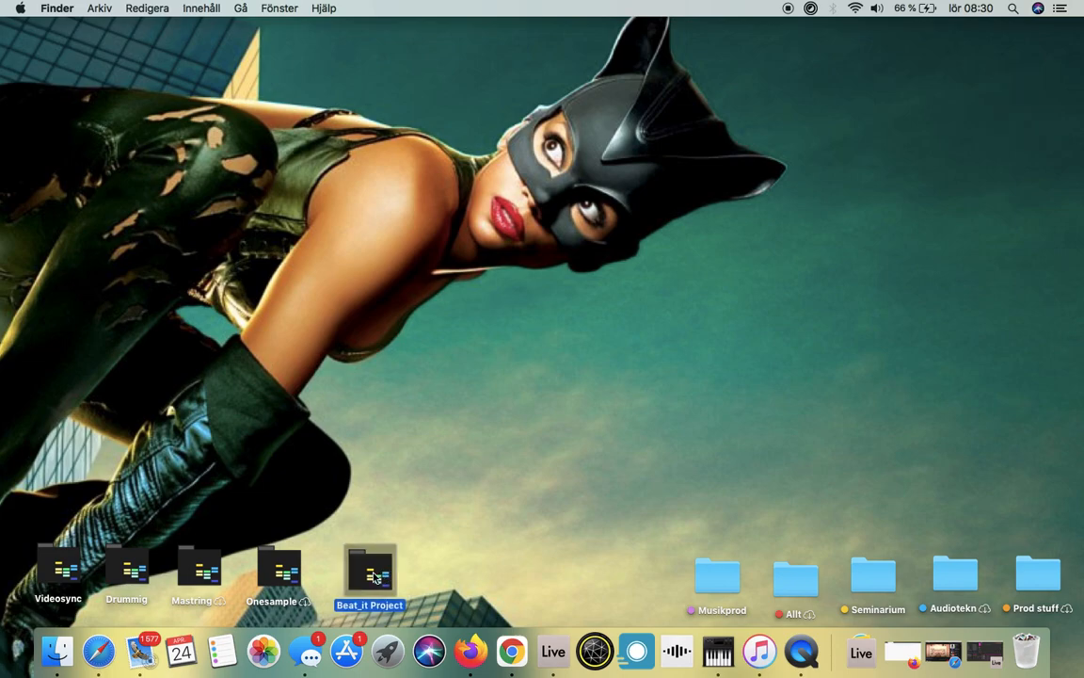
pyautogui.doubleClick(372, 571)
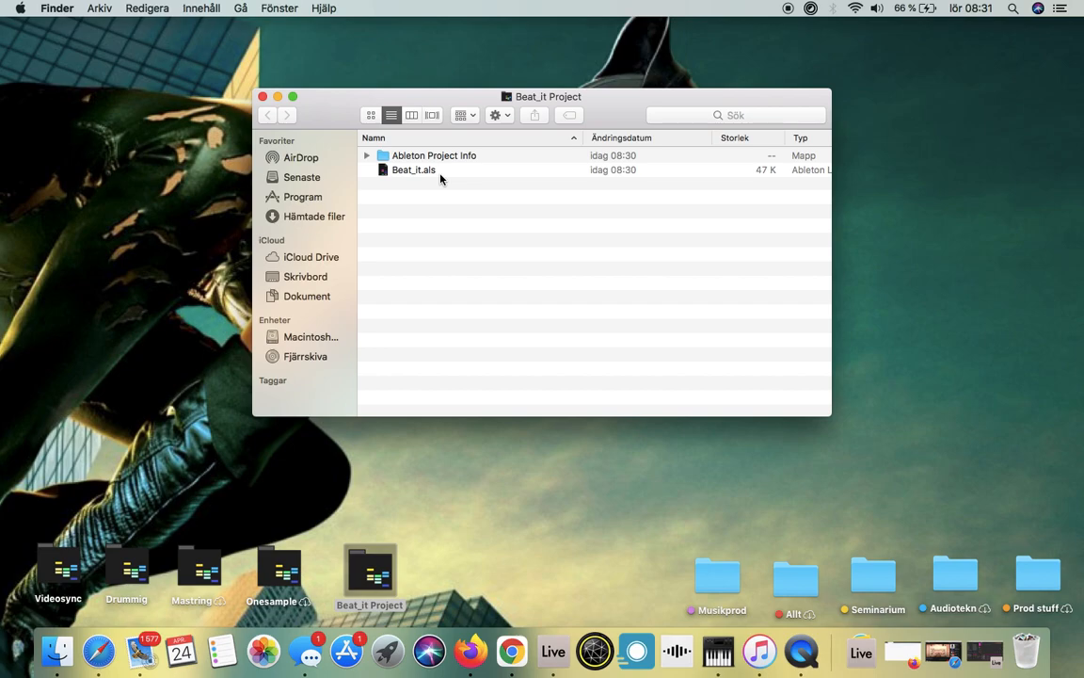
pyautogui.click(264, 97)
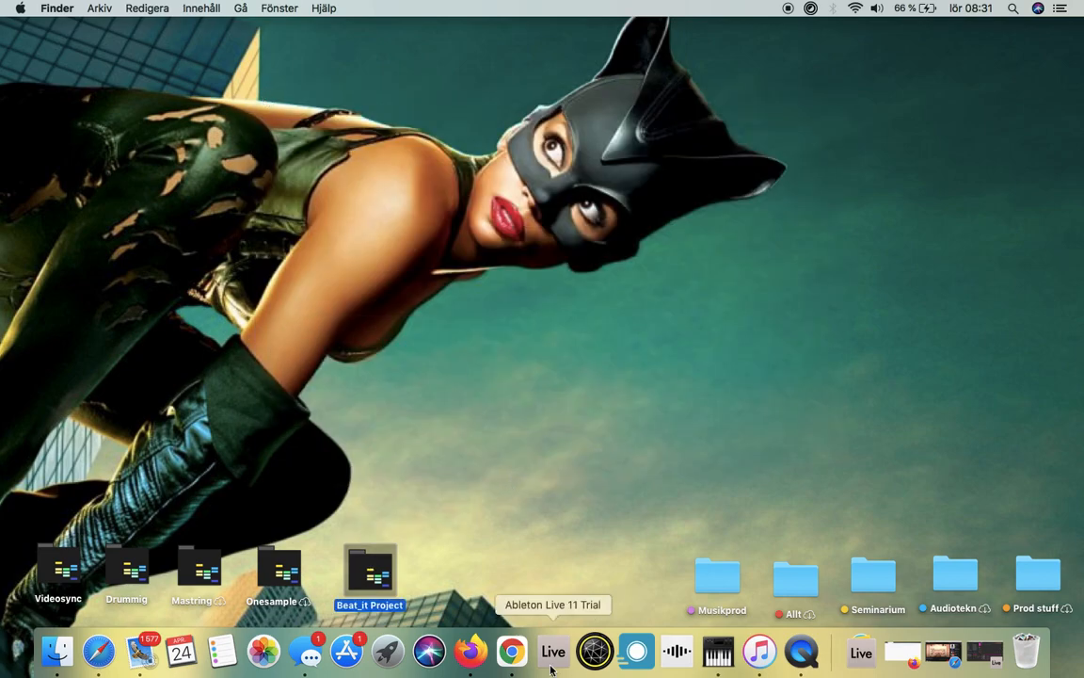
# Step: Return to Ableton Live and save the set as Beat_it2 inside the Beat_it Project folder
pyautogui.click(552, 666)
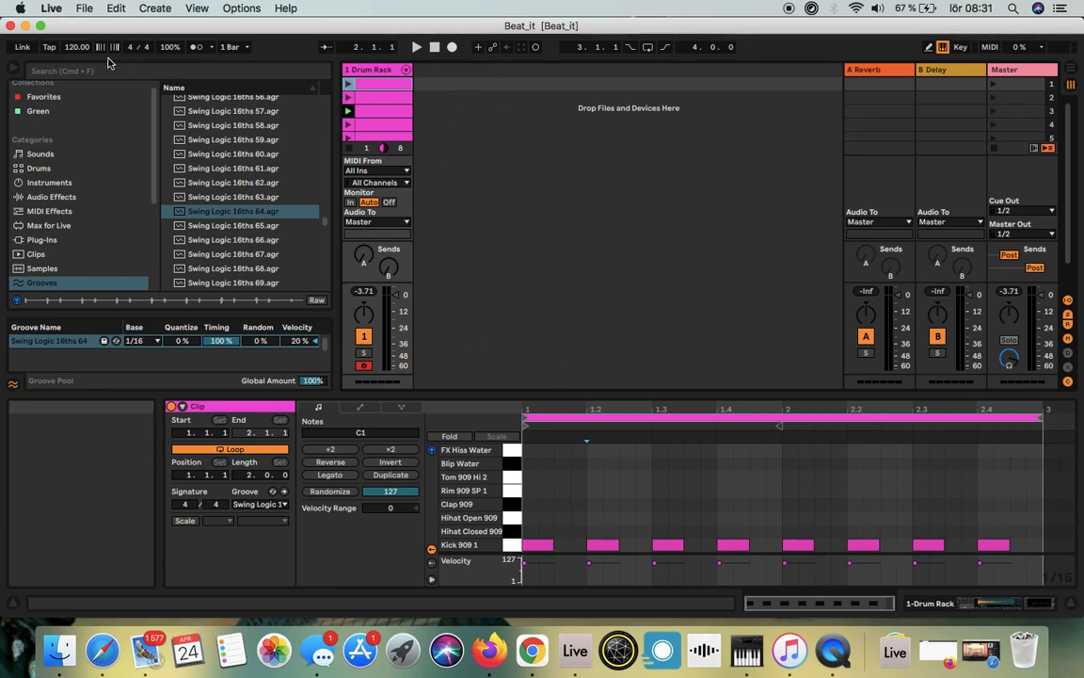
pyautogui.click(83, 10)
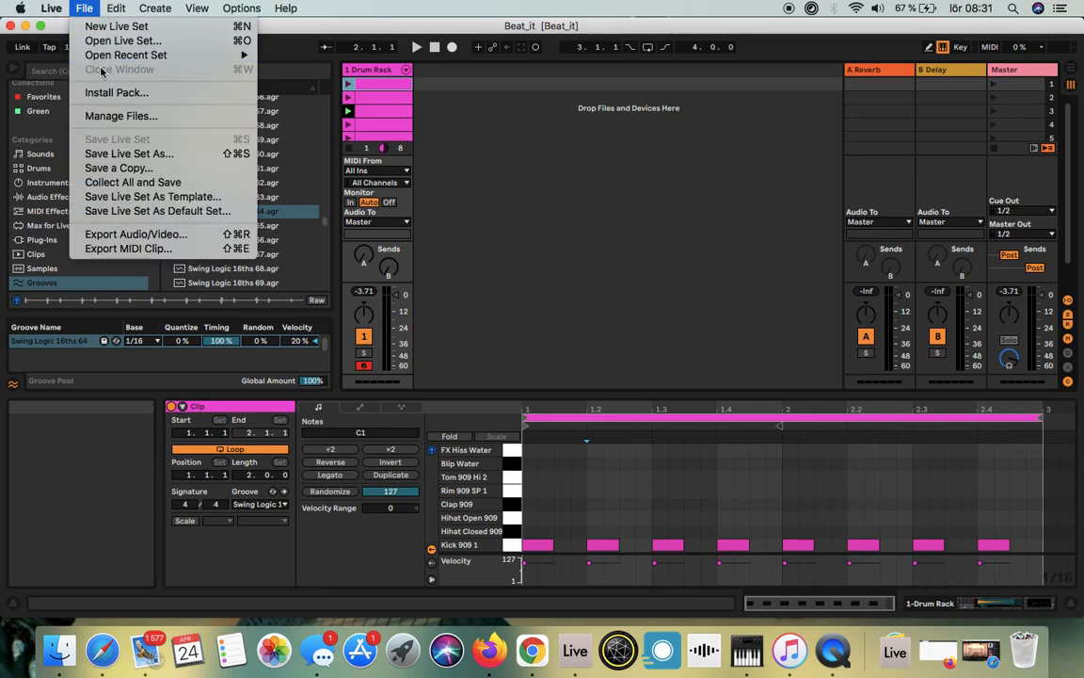
pyautogui.click(105, 154)
pyautogui.click(505, 141)
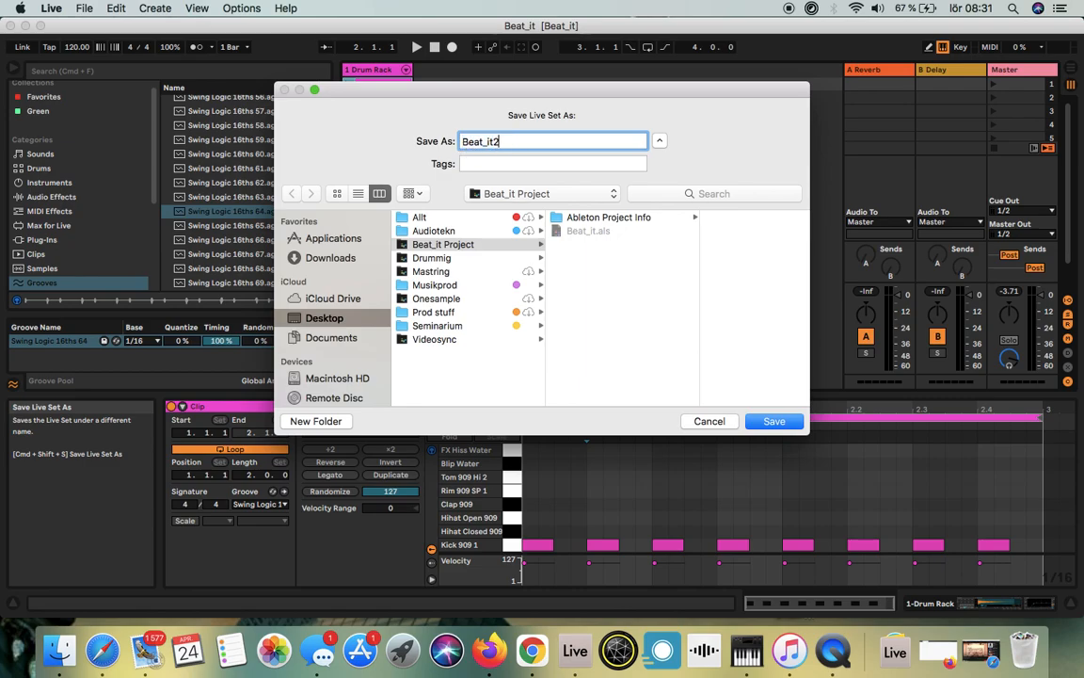
pyautogui.click(774, 421)
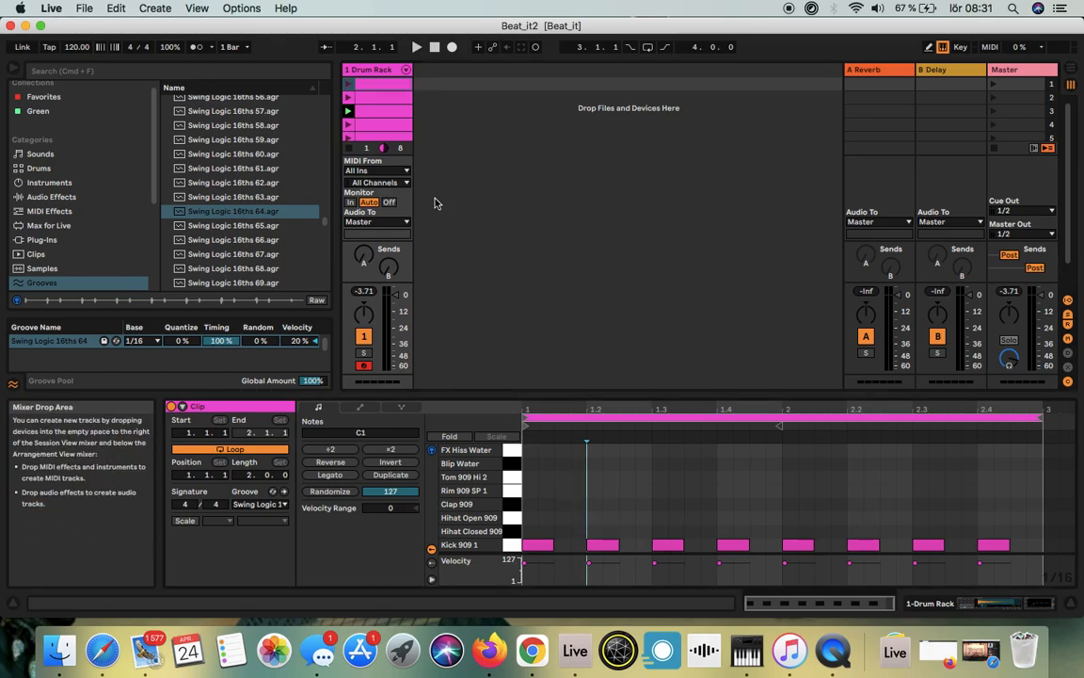
# Step: Play the fourth clip briefly and show the Audio Effects category in the browser
pyautogui.click(348, 127)
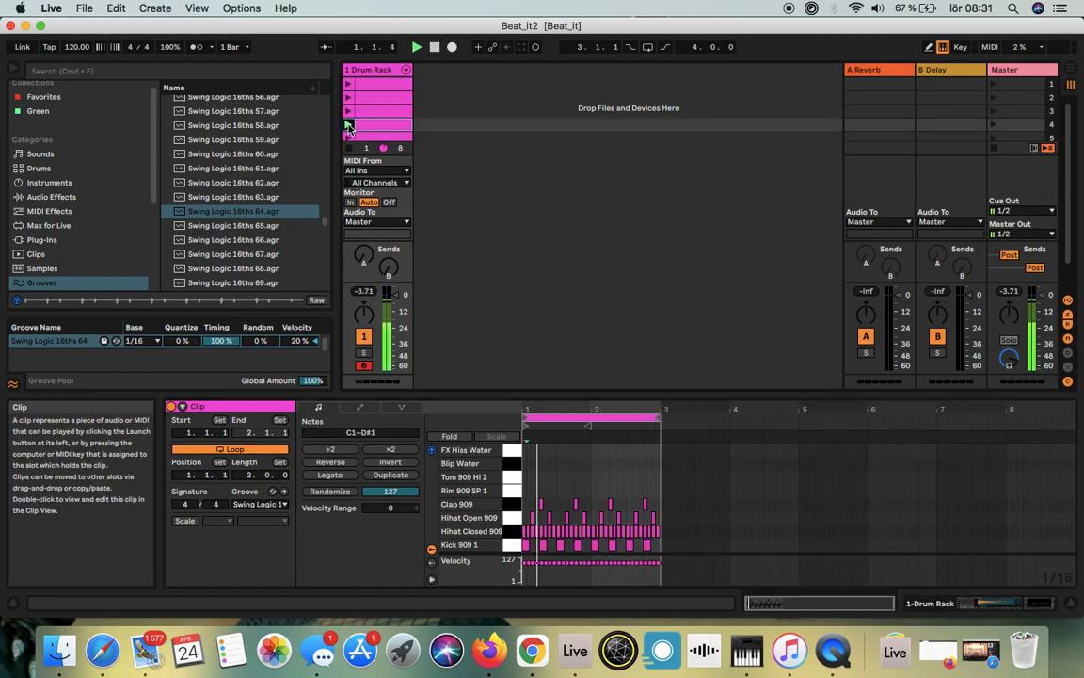
pyautogui.click(436, 49)
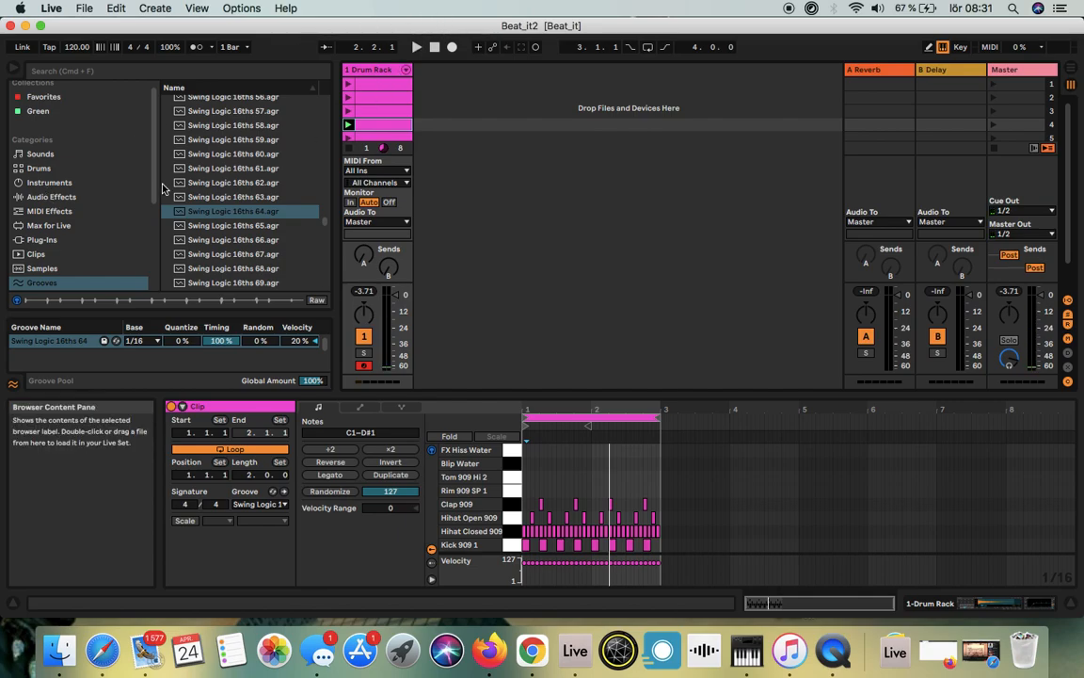
pyautogui.click(32, 199)
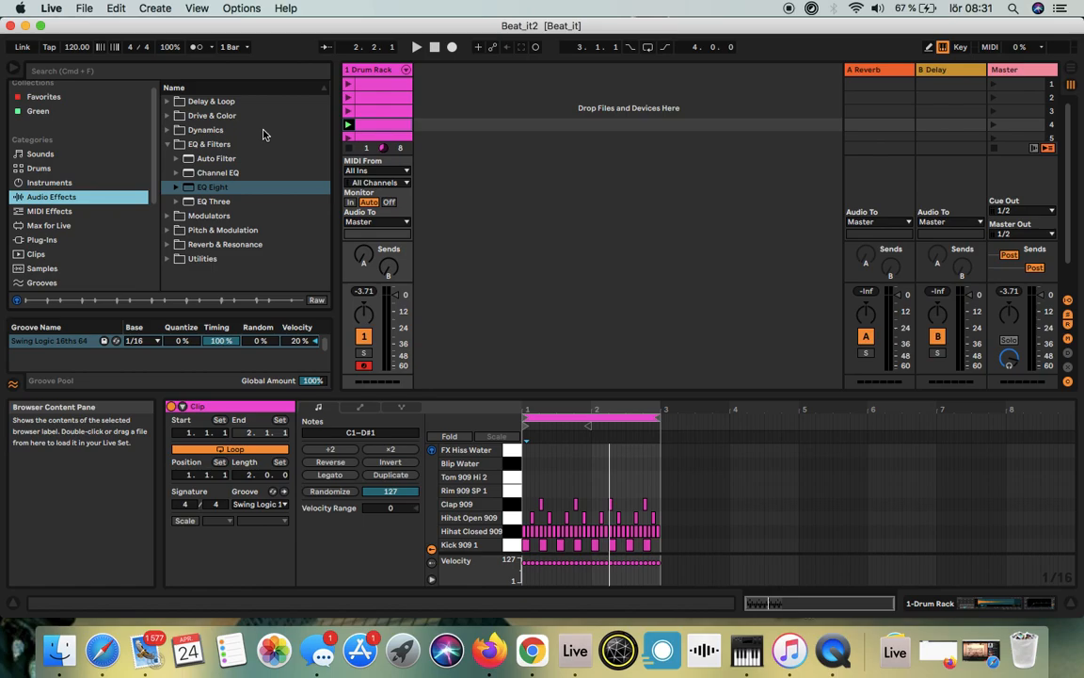
# Step: Create an empty MIDI clip in the sixth slot of the Drum Rack track
pyautogui.scroll(-3, 372, 129)
pyautogui.click(364, 106)
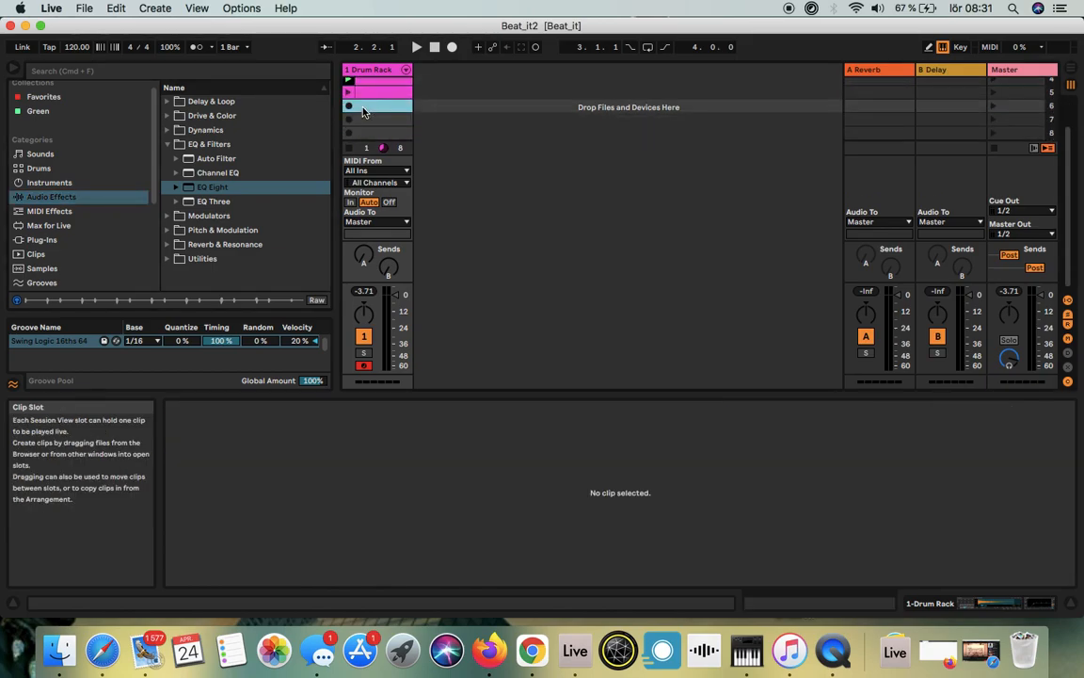
pyautogui.doubleClick(363, 109)
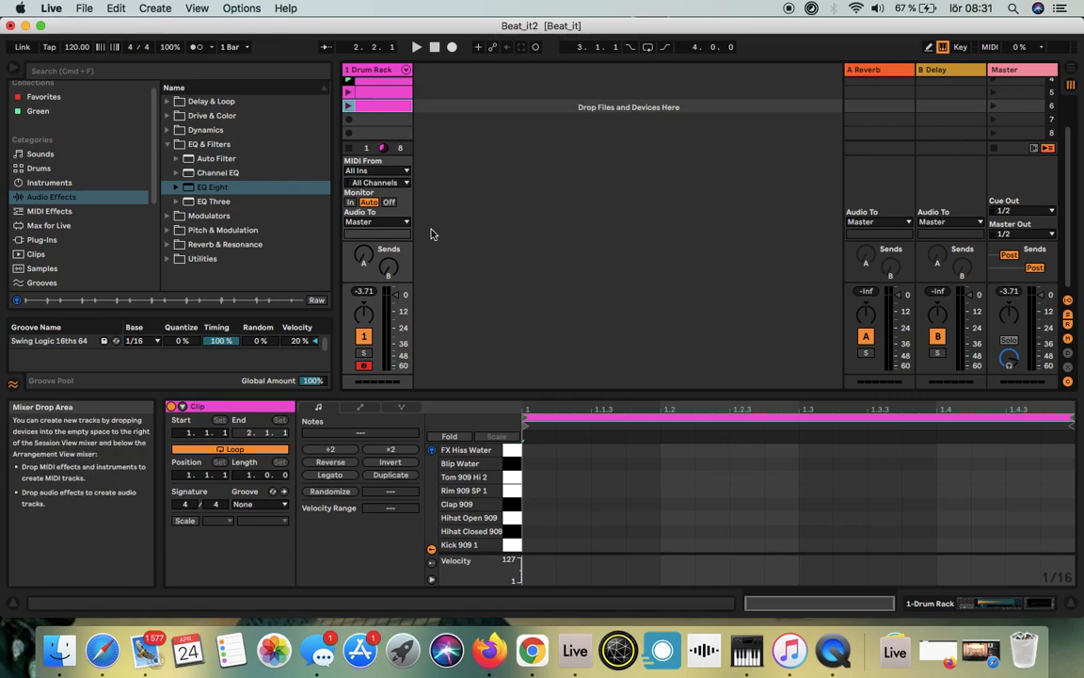
# Step: Set the project tempo to 126 BPM and play the fourth clip briefly at that tempo
pyautogui.click(82, 51)
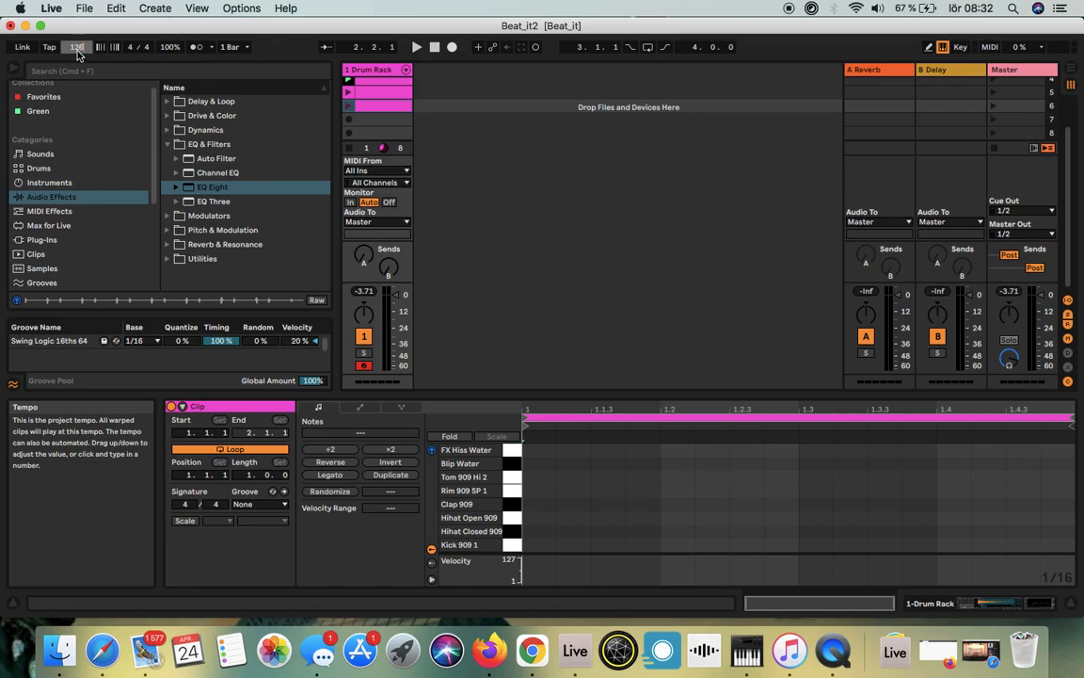
pyautogui.write('126')
pyautogui.press('Return')
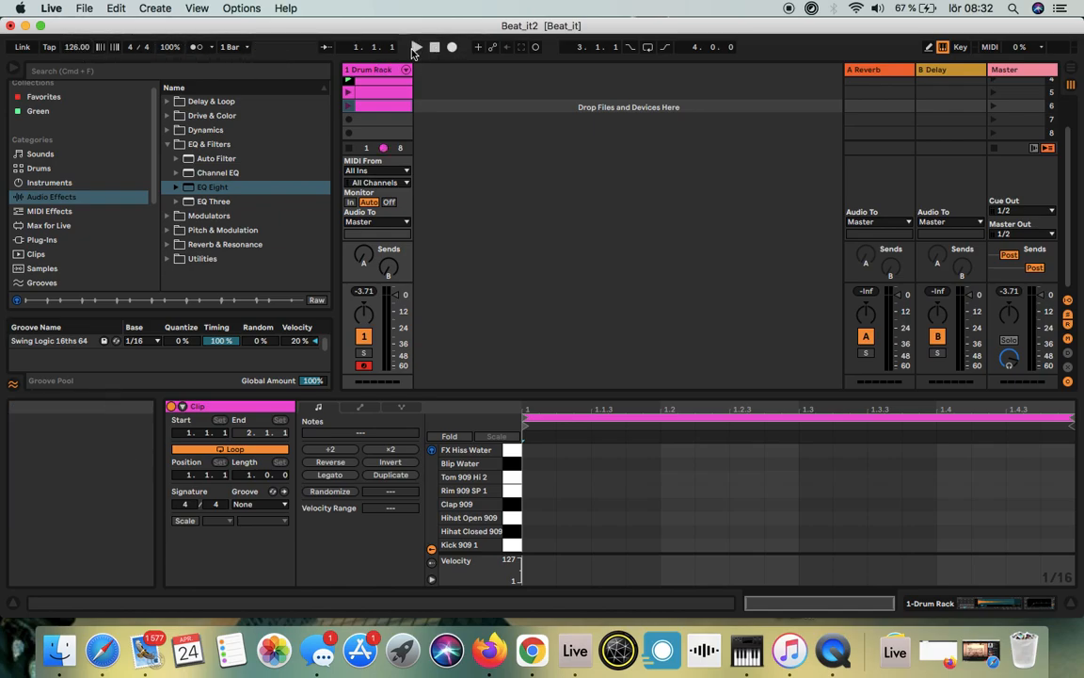
pyautogui.click(348, 84)
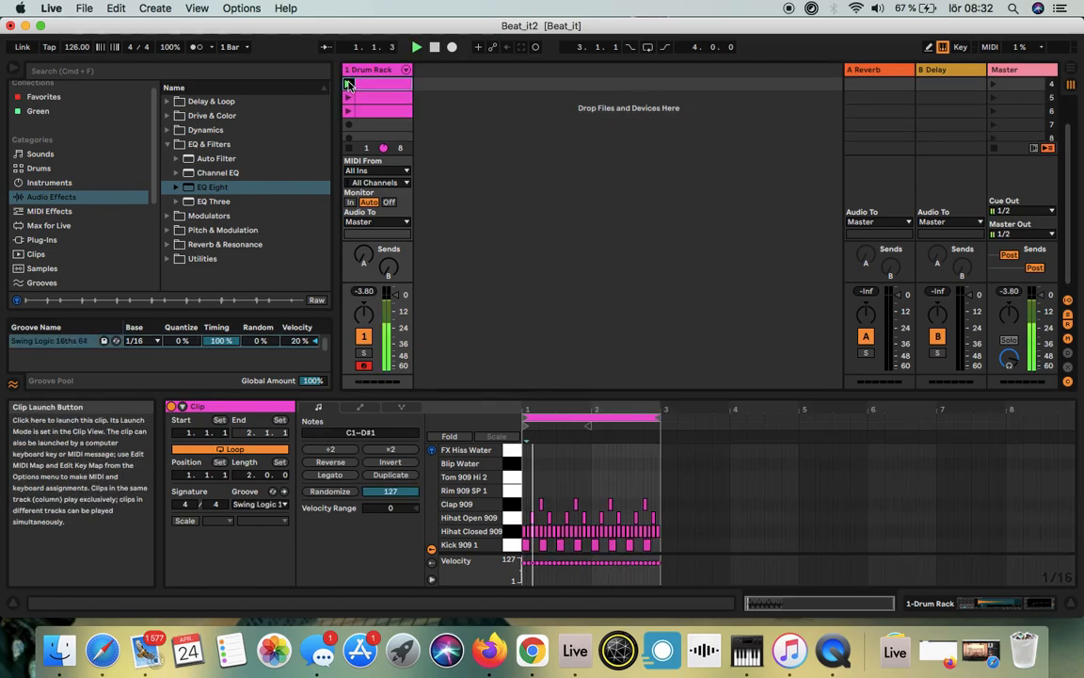
pyautogui.click(435, 48)
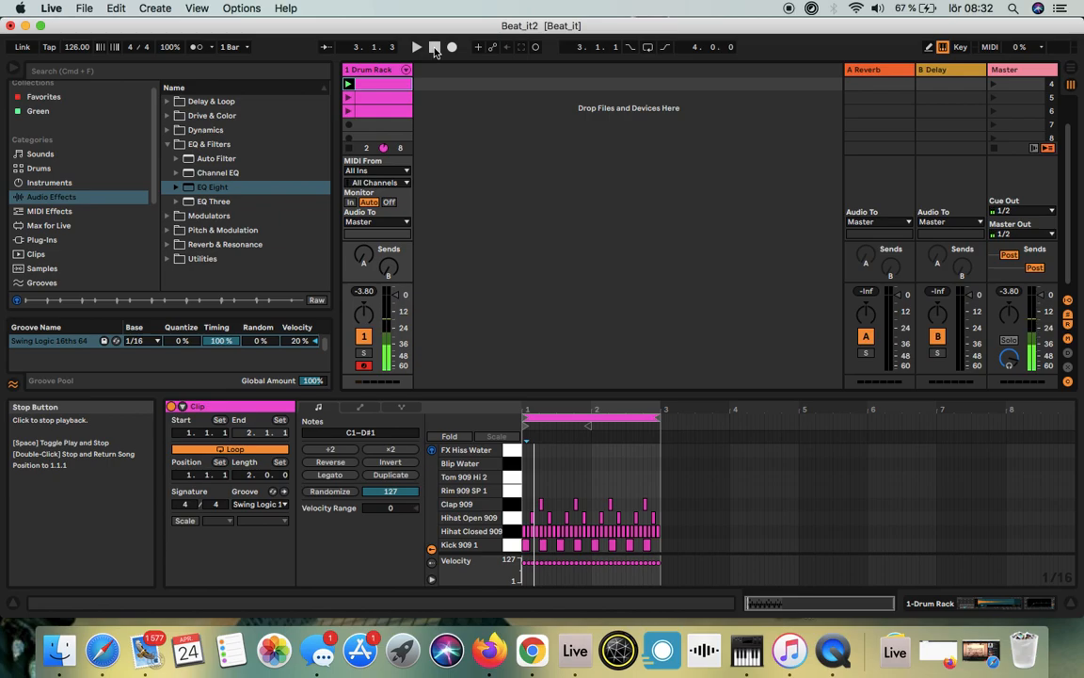
# Step: Create an empty clip in the seventh slot and record a short improvised one-bar MIDI clip into the eighth slot
pyautogui.doubleClick(367, 128)
pyautogui.scroll(-1, 358, 141)
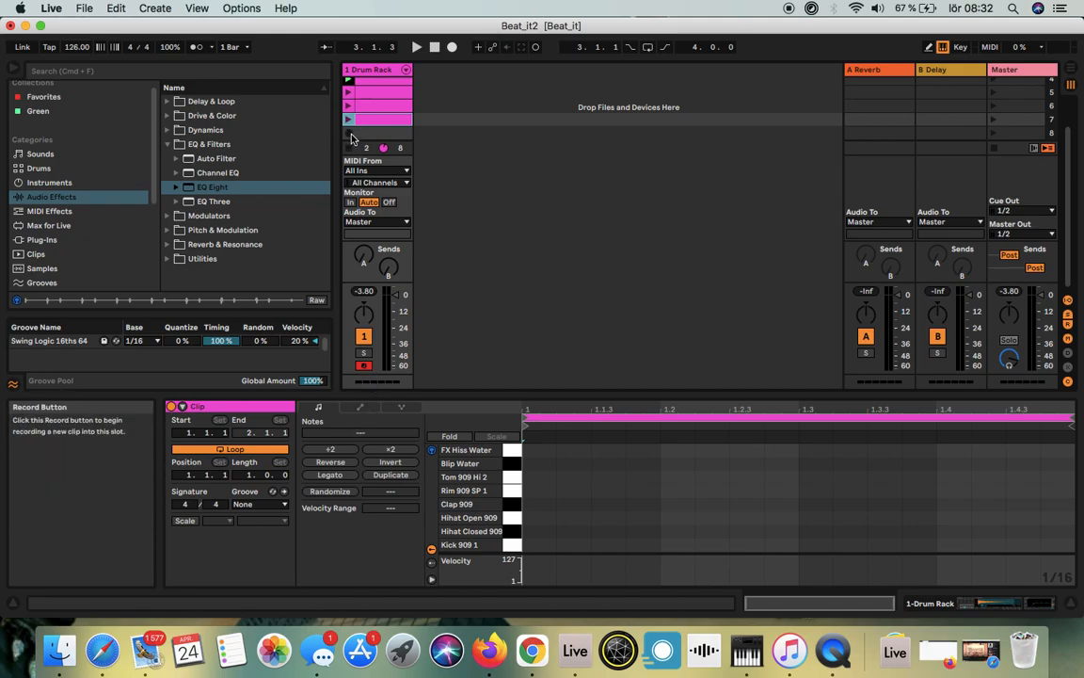
pyautogui.click(349, 137)
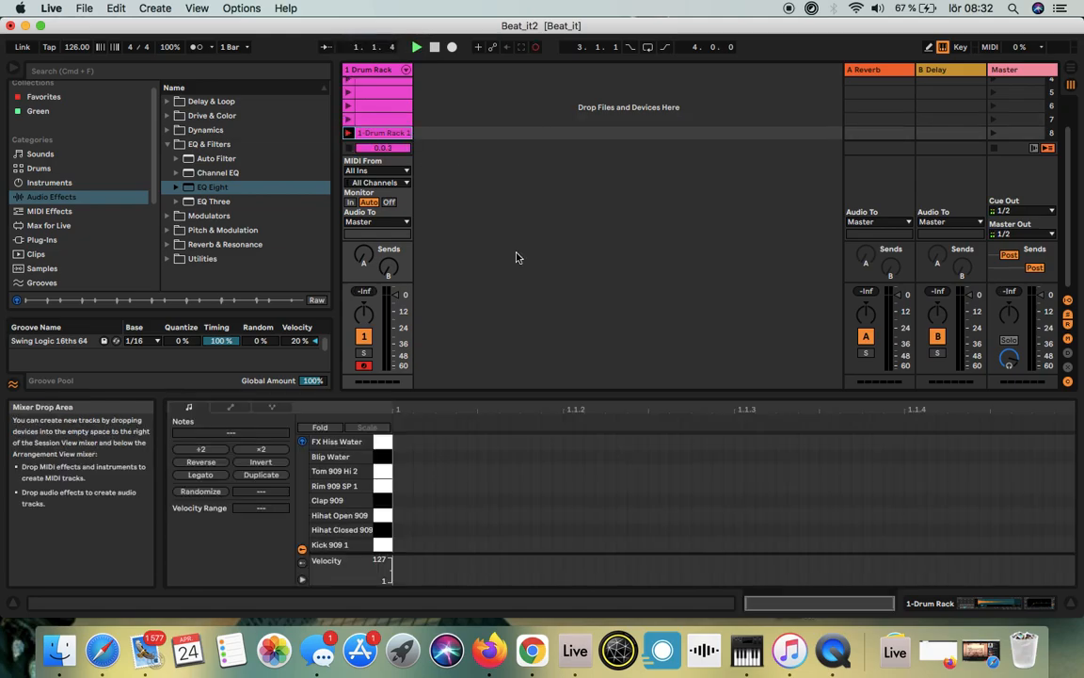
pyautogui.press('k')
pyautogui.press('a')
pyautogui.press('g')
pyautogui.press('v')
pyautogui.press('v')
pyautogui.press('g')
pyautogui.press('k')
pyautogui.press('a')
pyautogui.press('k')
pyautogui.press('f')
pyautogui.press('l')
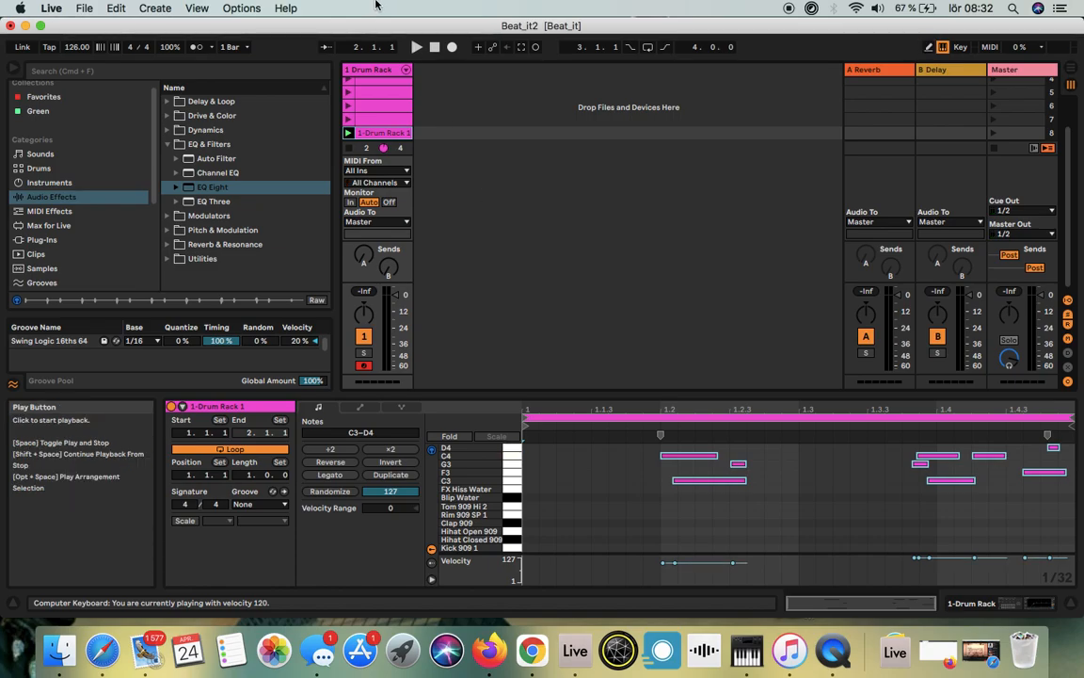
pyautogui.click(436, 50)
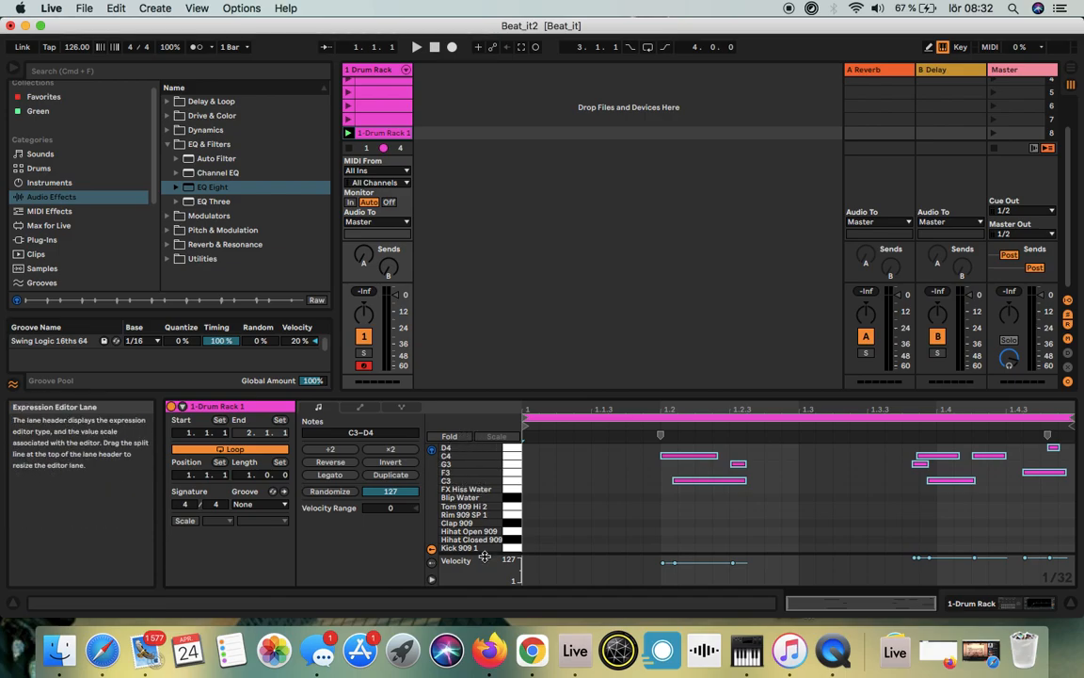
# Step: Transpose all recorded notes down to the C1–E1 range so they fall on the Kick 909 1 to Rim 909 SP 1 rows
pyautogui.moveTo(648, 455); pyautogui.dragTo(1080, 513)
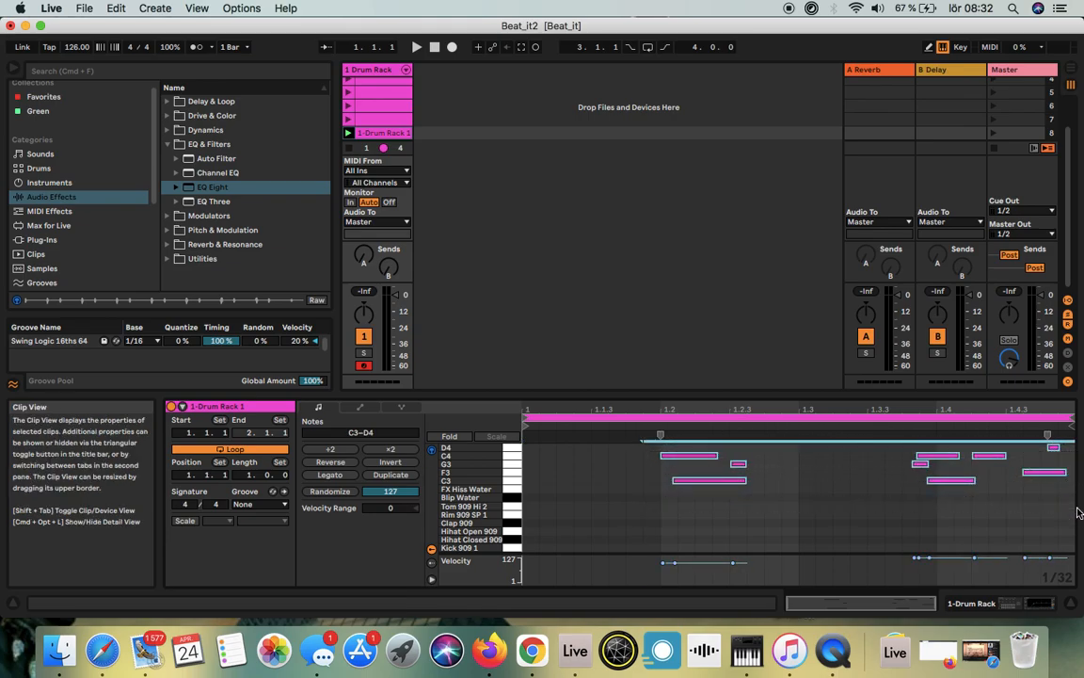
pyautogui.press('Down')
pyautogui.press('Down')
pyautogui.press('Down')
pyautogui.press('Down')
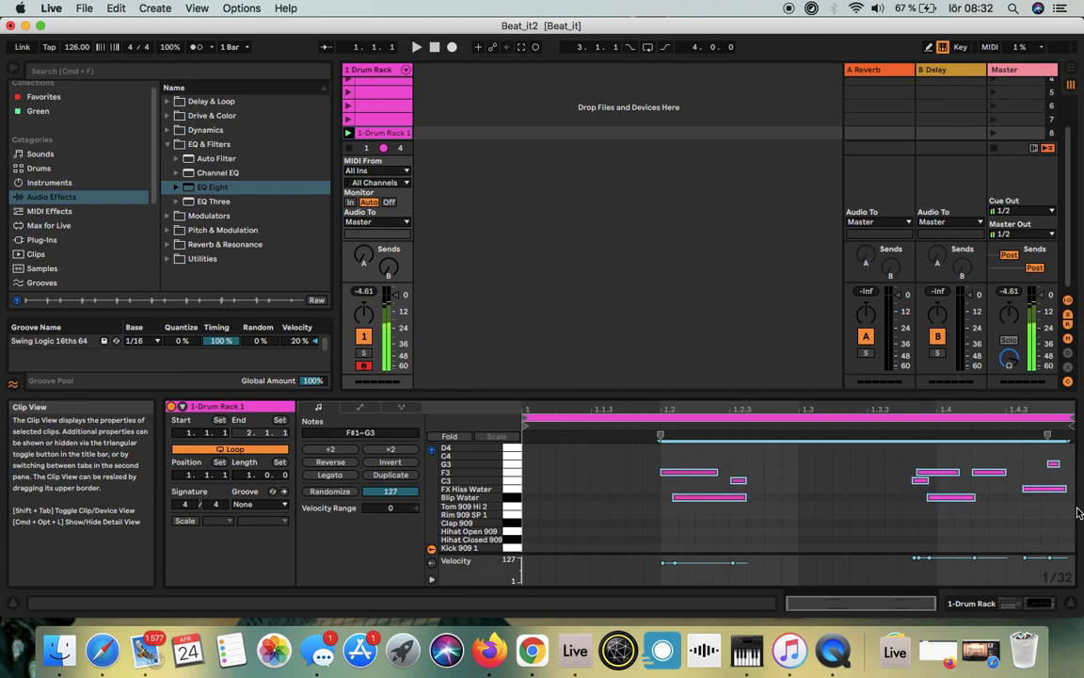
pyautogui.press('Down')
pyautogui.press('Down')
pyautogui.press('Down')
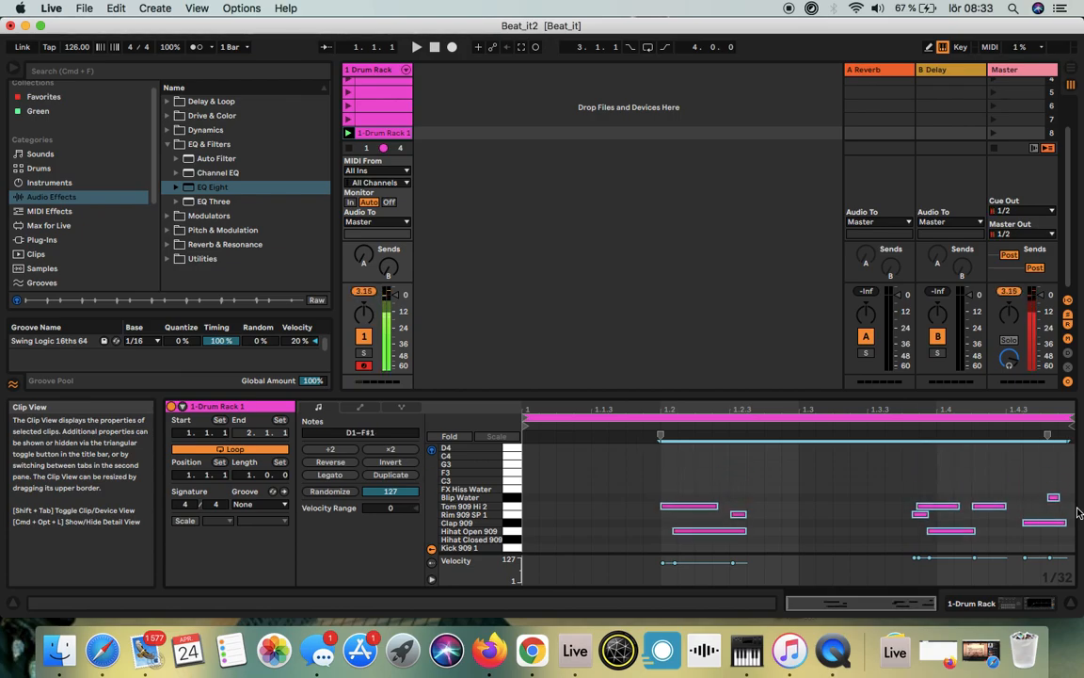
pyautogui.press('Down')
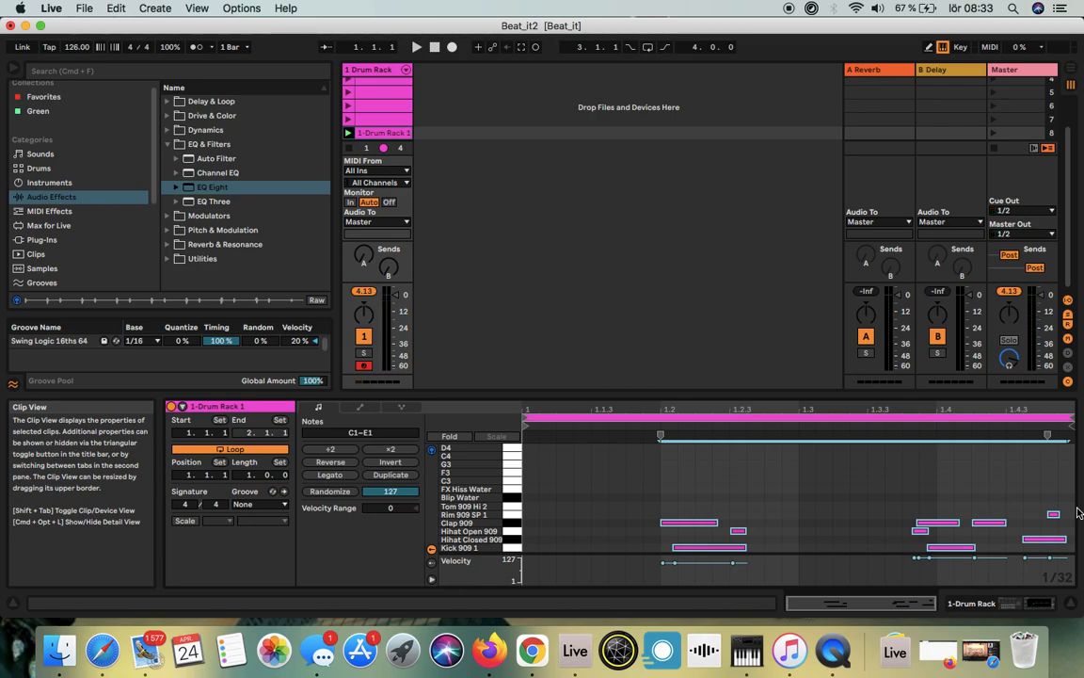
# Step: Play the recorded clip from its start and move the first Clap 909 note earlier to about 1.1.3
pyautogui.click(589, 516)
pyautogui.click(528, 524)
pyautogui.press('space')
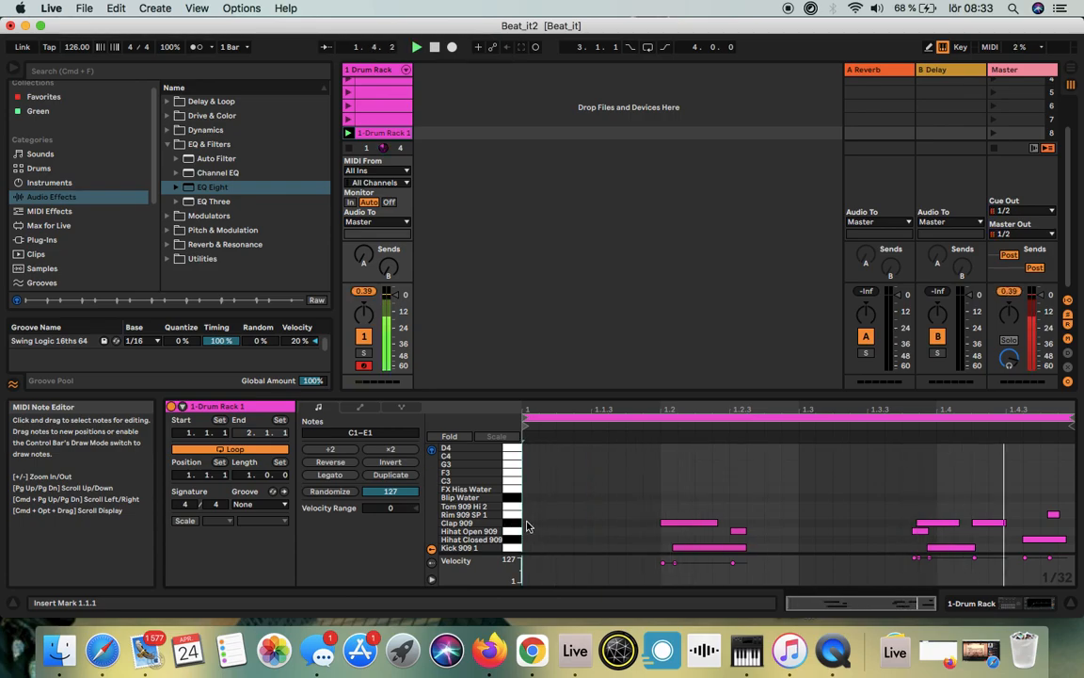
pyautogui.moveTo(686, 524); pyautogui.dragTo(621, 530)
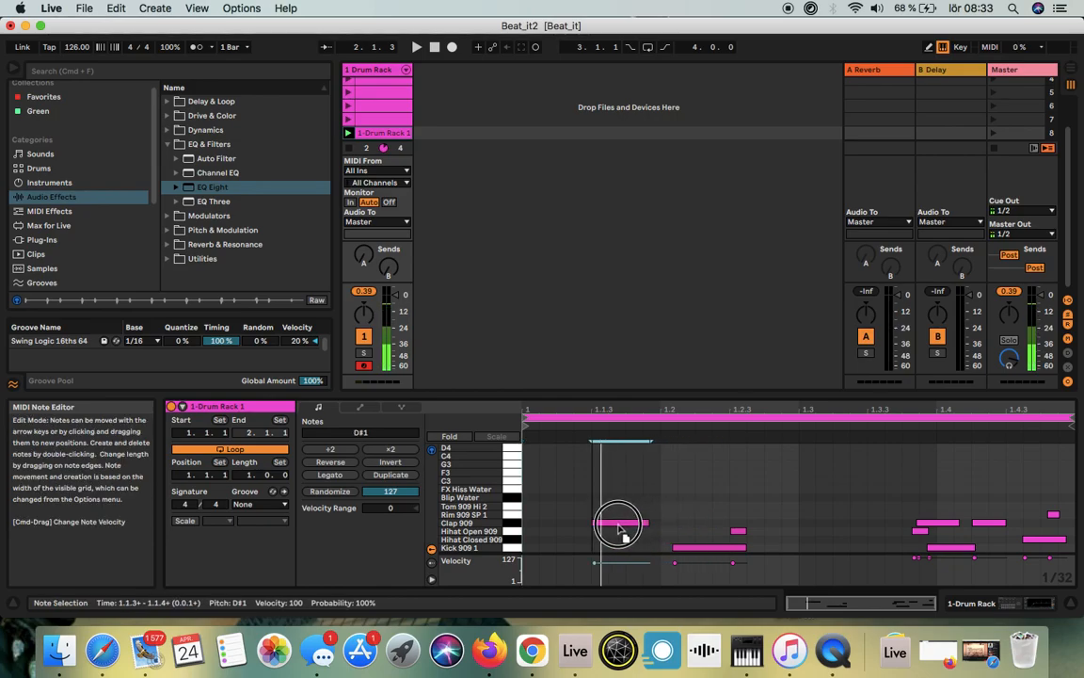
# Step: Move the second Clap 909 note to 1.3.2, the first kick note to 1.1.1, and the second kick note to about 1.2.4
pyautogui.click(943, 528)
pyautogui.moveTo(942, 528); pyautogui.dragTo(884, 525)
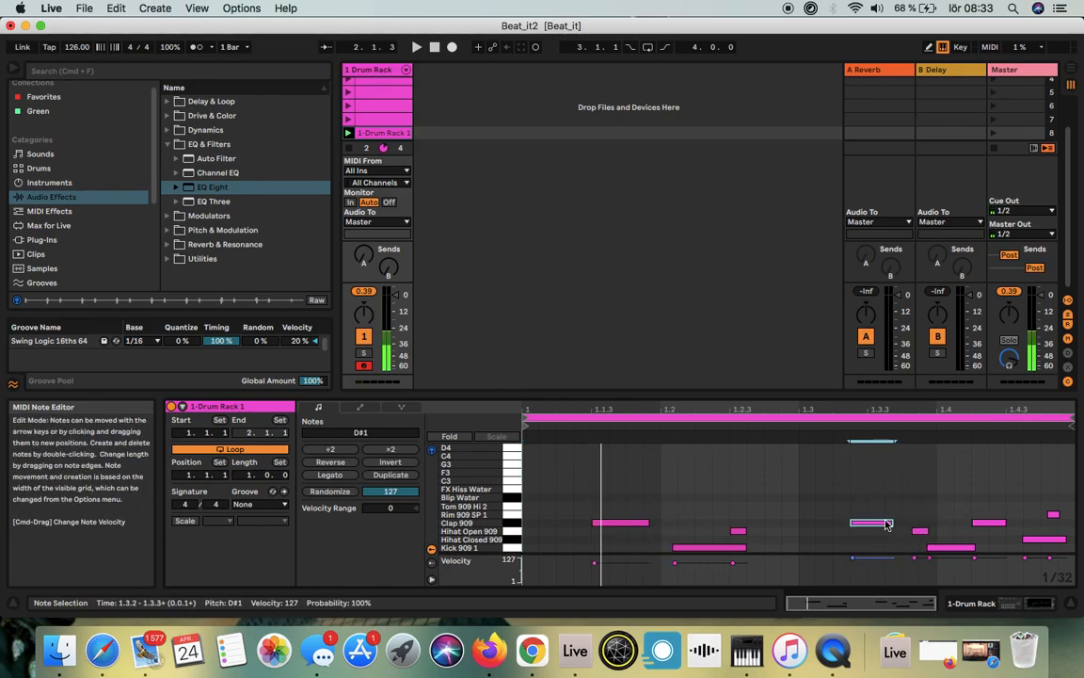
pyautogui.moveTo(706, 552); pyautogui.dragTo(552, 549)
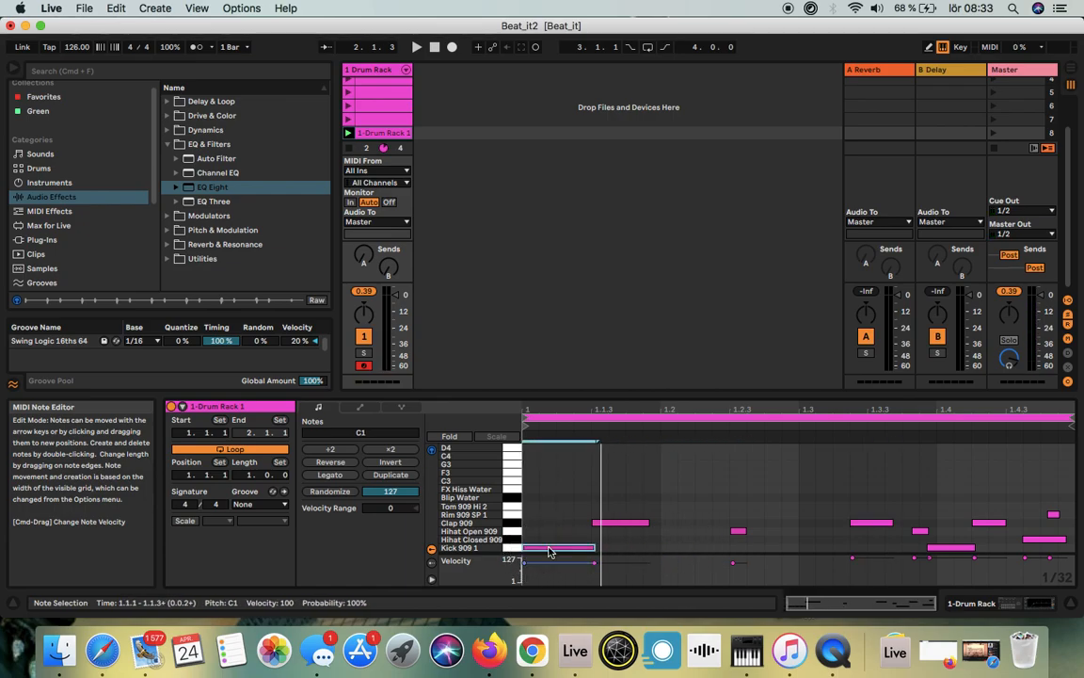
pyautogui.moveTo(948, 549); pyautogui.dragTo(804, 550)
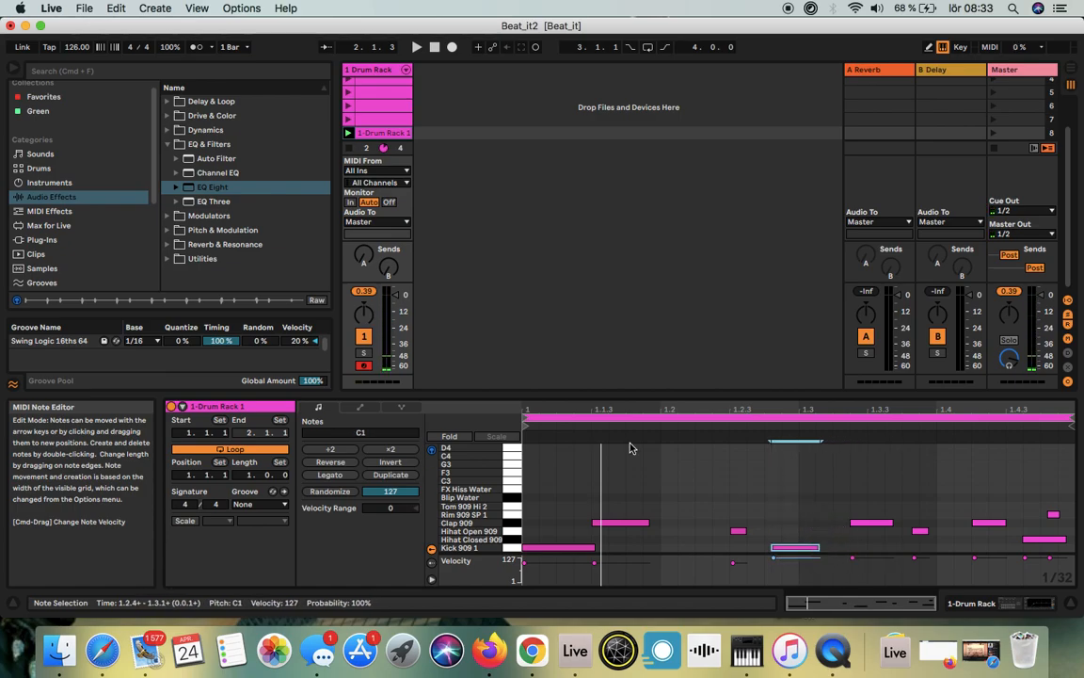
# Step: Set the note editor to a fixed 1/8 grid, select all notes, and change the fixed grid to 1/16
pyautogui.rightClick(725, 480)
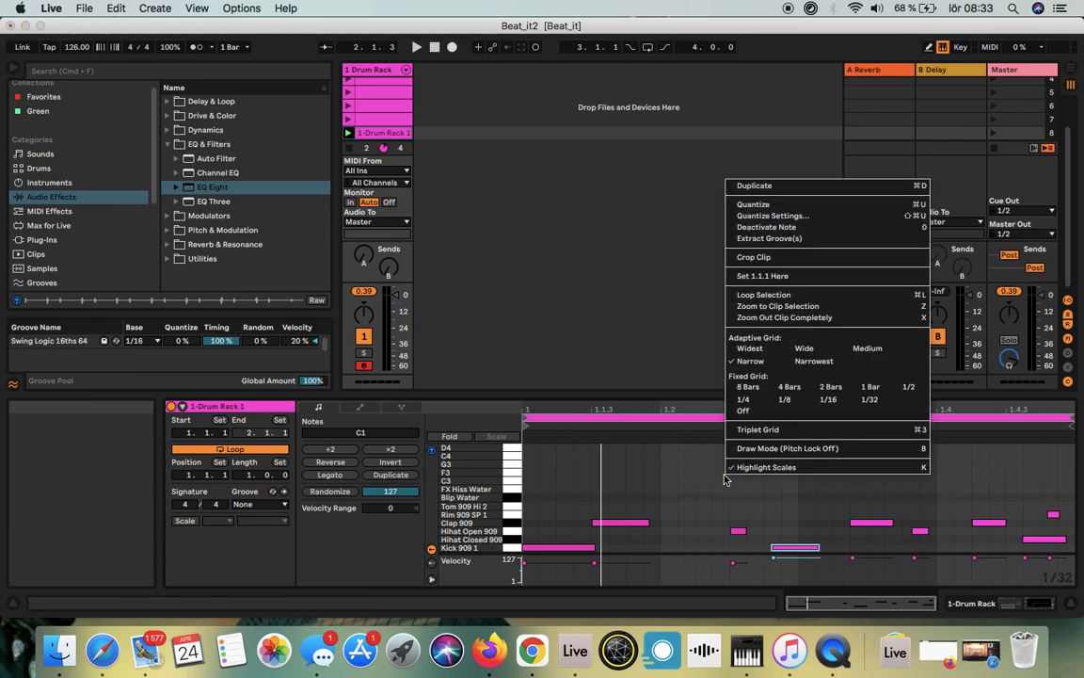
pyautogui.click(786, 399)
pyautogui.click(706, 490)
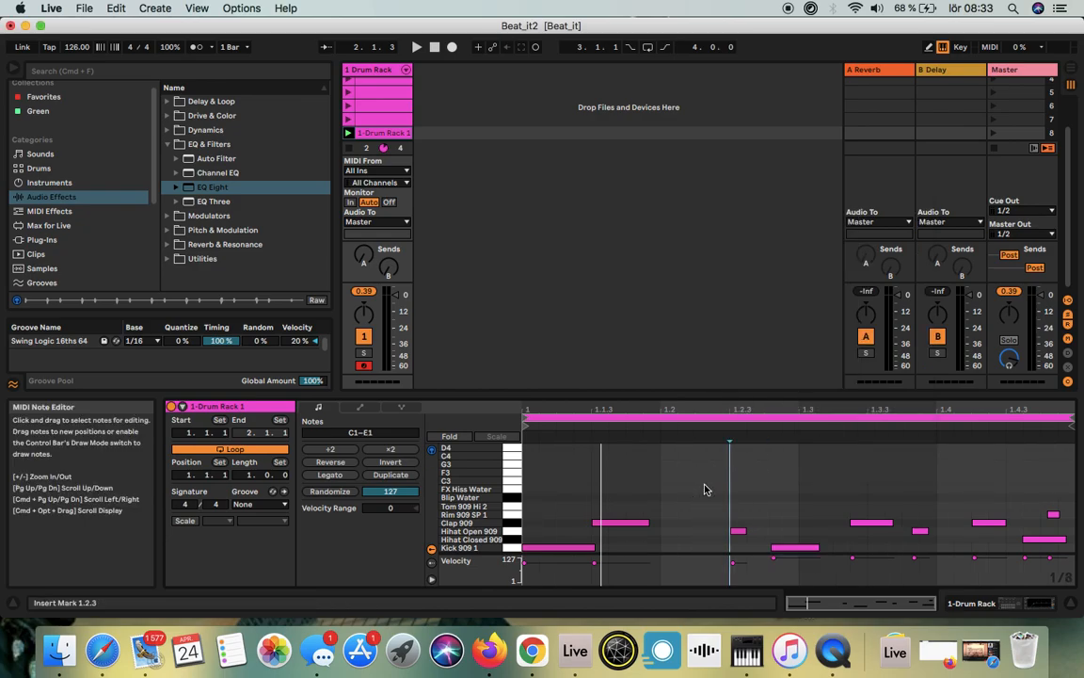
pyautogui.press('super+a')
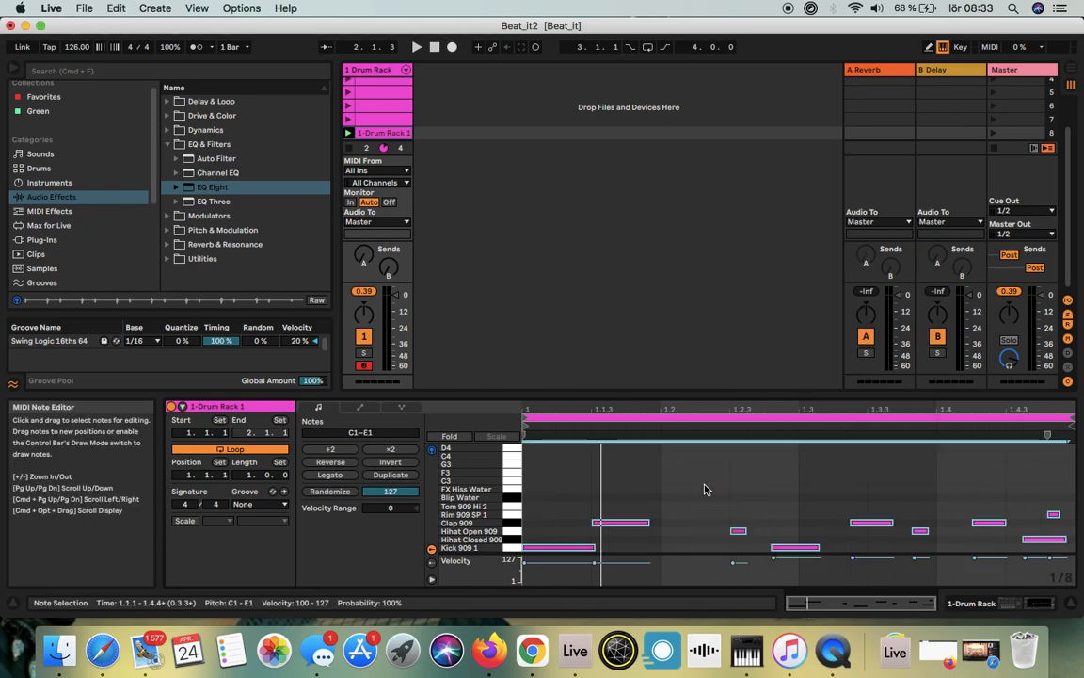
pyautogui.rightClick(706, 490)
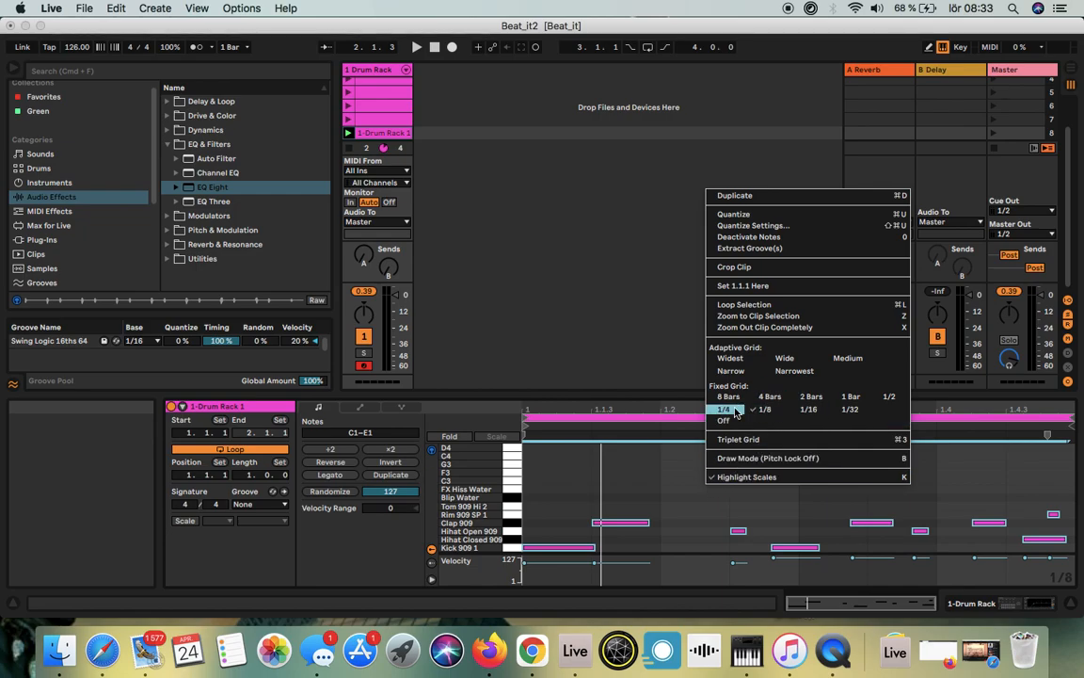
pyautogui.click(810, 411)
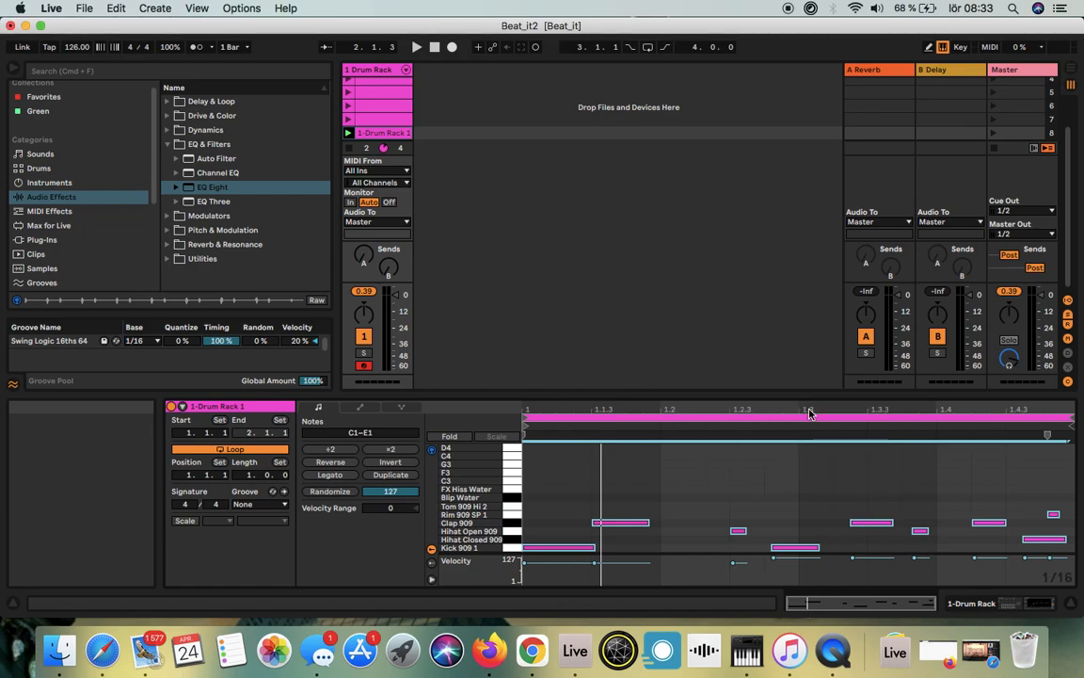
pyautogui.click(776, 486)
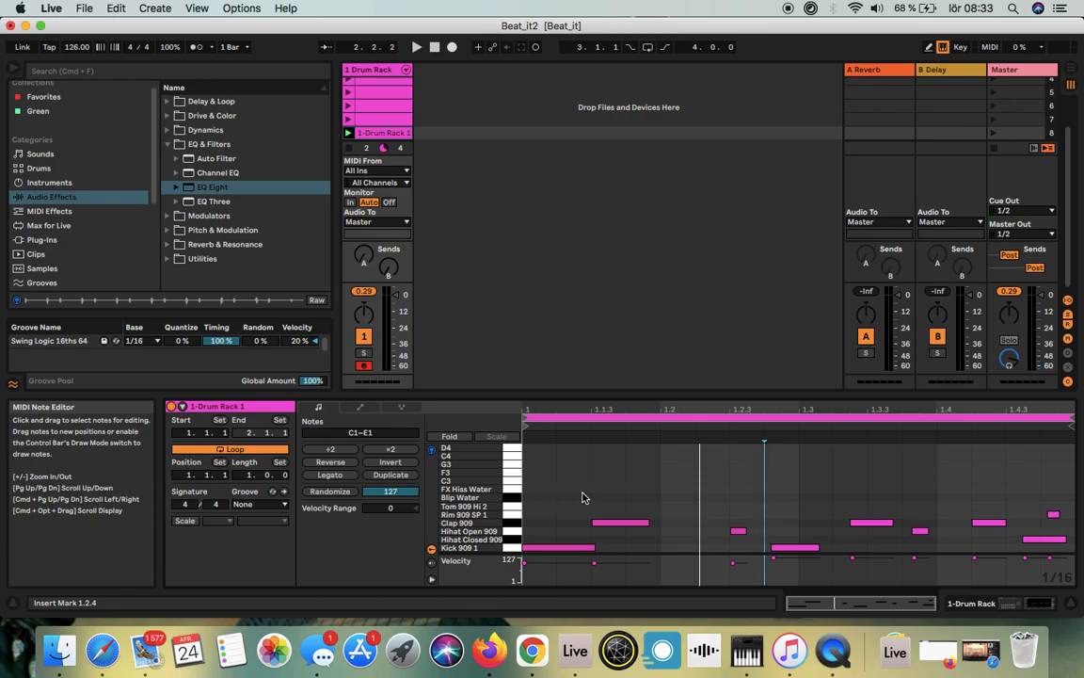
# Step: Return the playback position to 1.1.1 and delete the recorded clip in the eighth slot
pyautogui.click(434, 46)
pyautogui.click(434, 46)
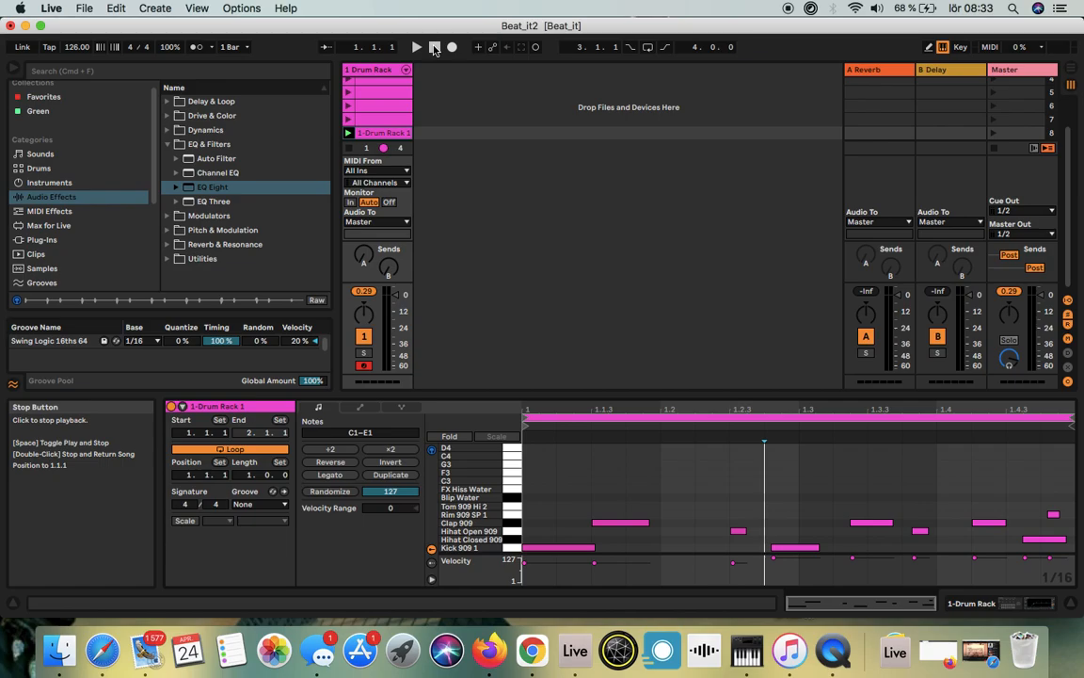
pyautogui.click(287, 10)
pyautogui.click(332, 48)
pyautogui.moveTo(393, 138)
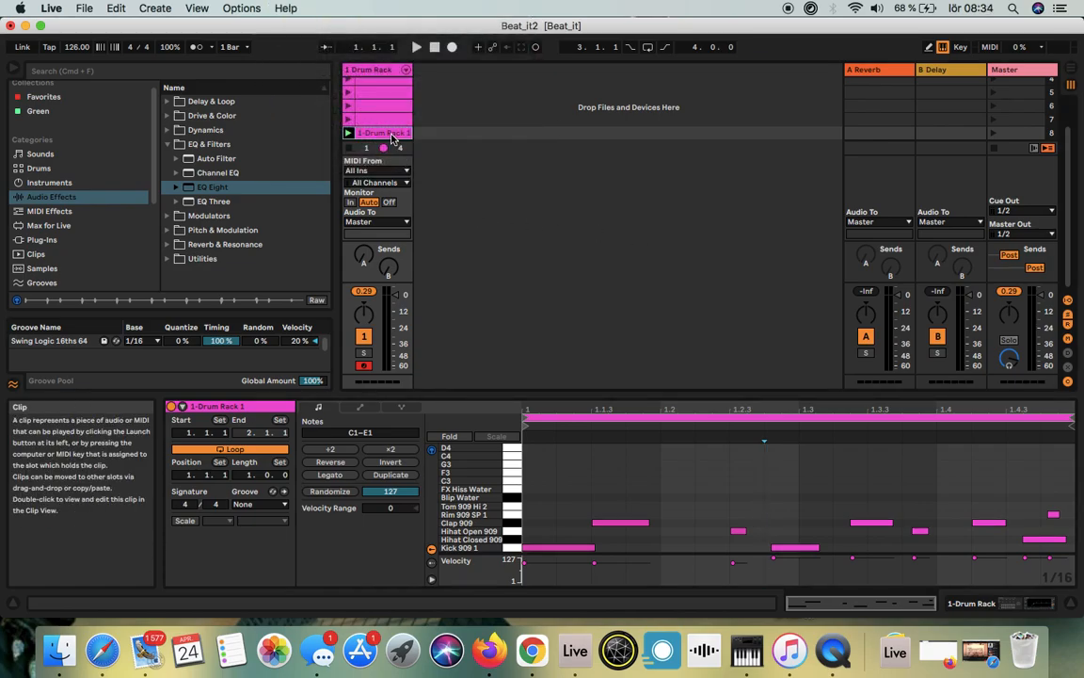
pyautogui.press('Delete')
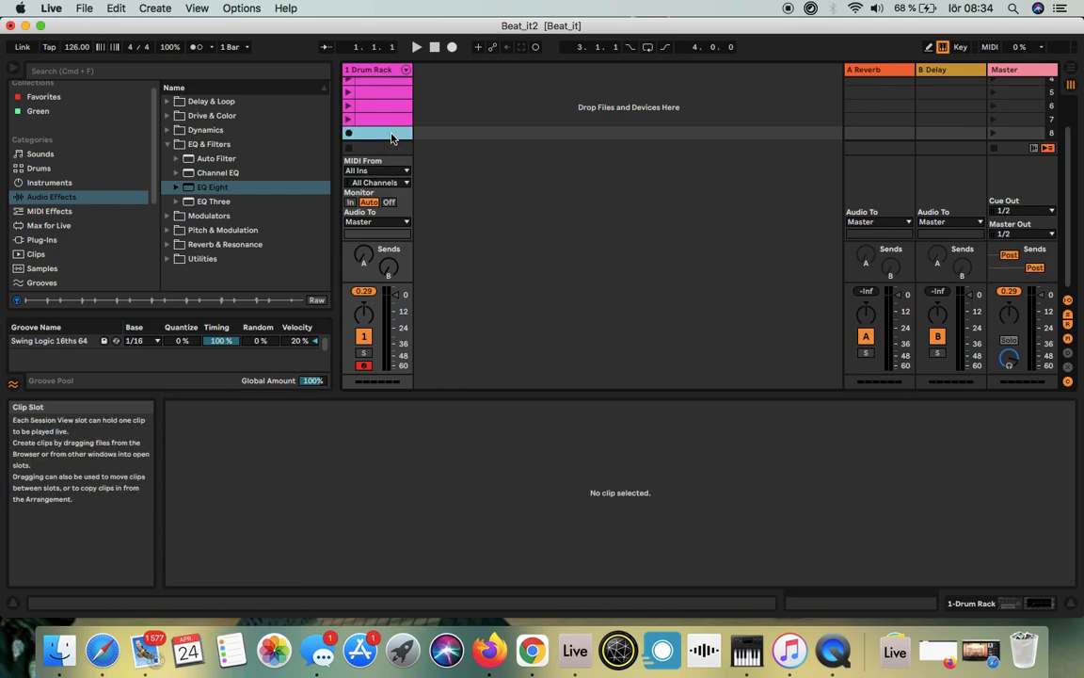
# Step: Open the built-in Creating Beats lesson, page through to Recording a Pattern, and close the lesson
pyautogui.click(285, 8)
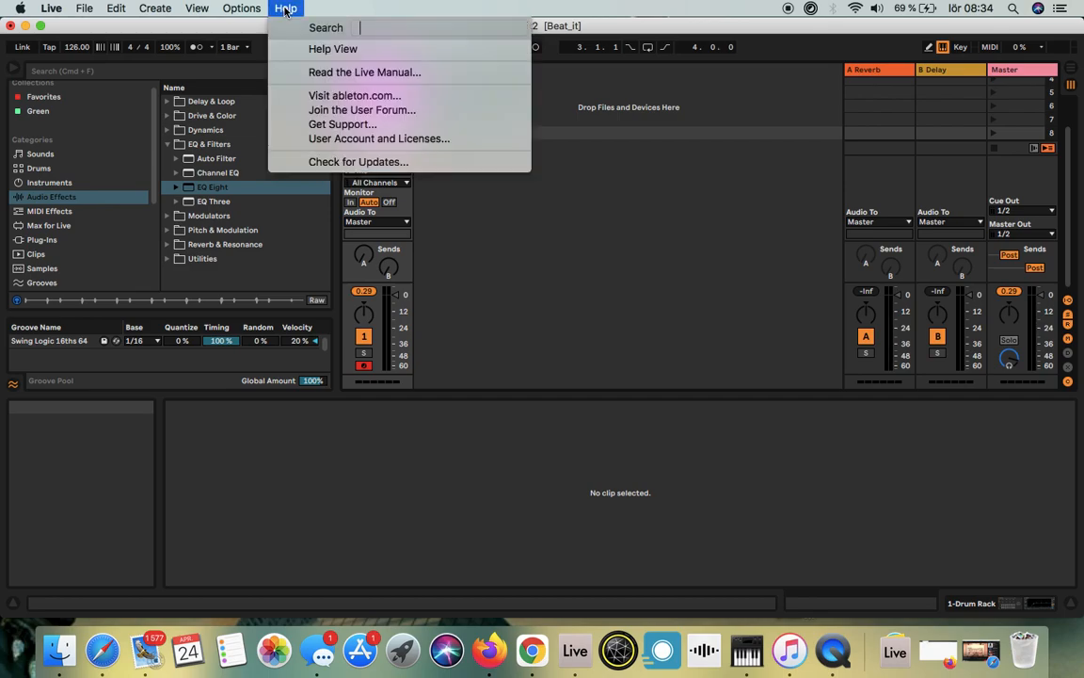
pyautogui.click(331, 50)
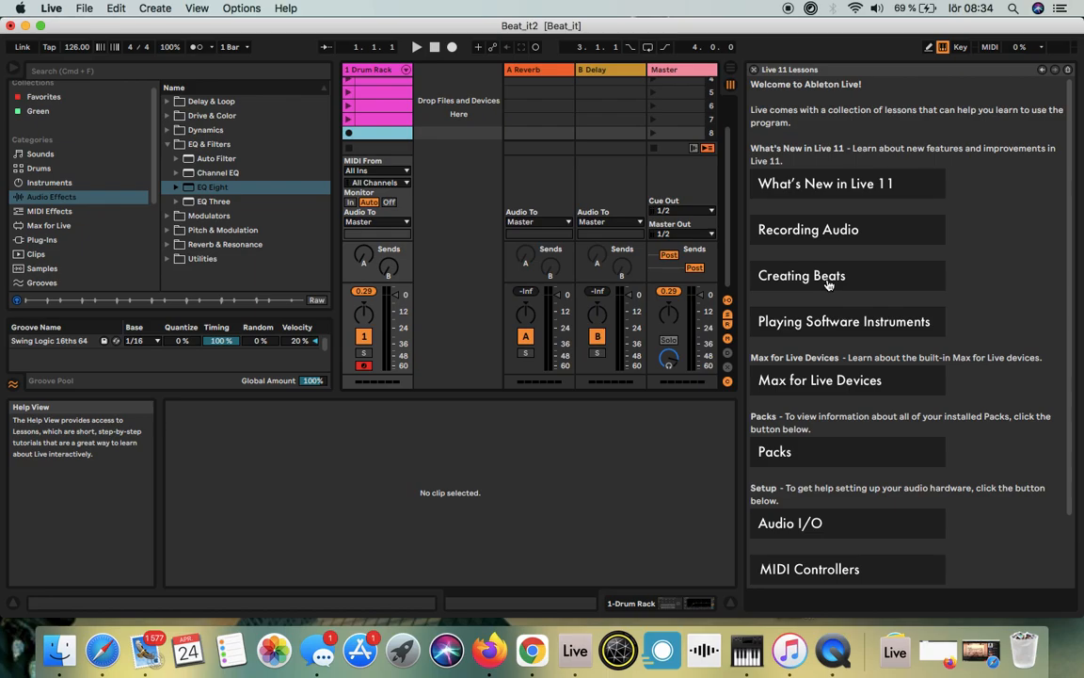
pyautogui.click(283, 9)
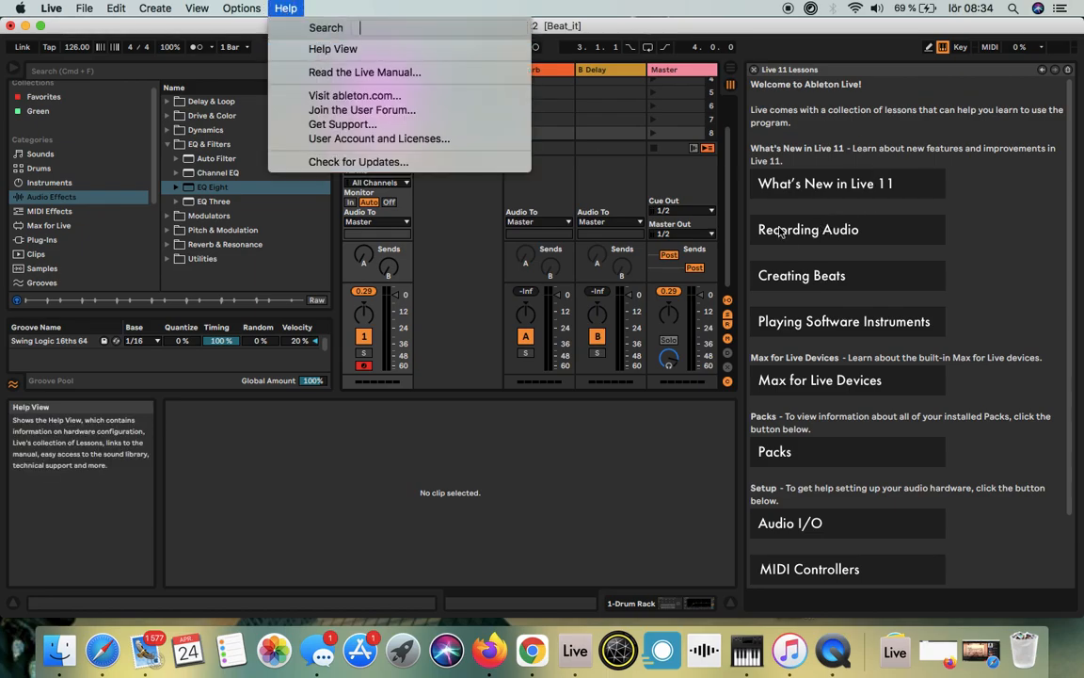
pyautogui.click(800, 280)
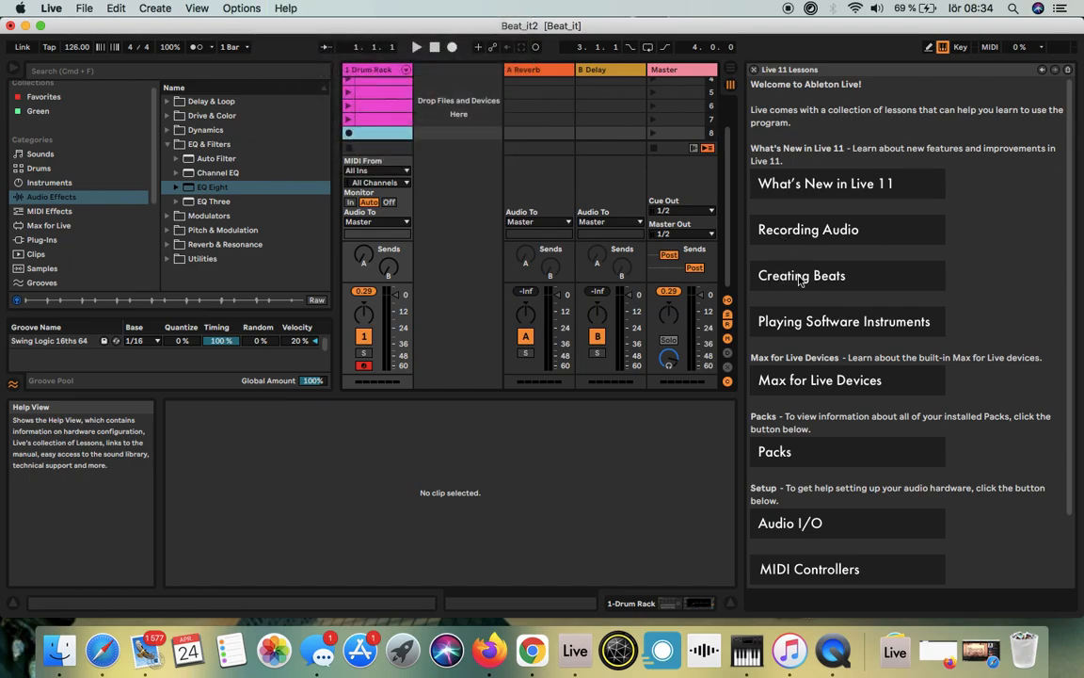
pyautogui.click(799, 282)
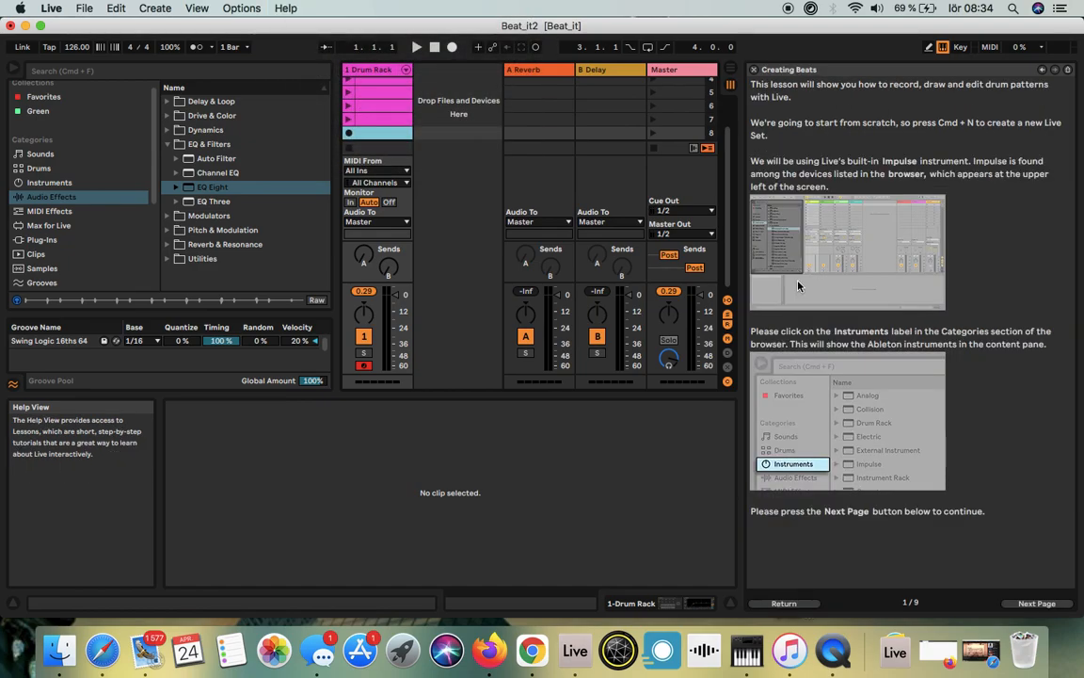
pyautogui.click(1038, 603)
pyautogui.click(1038, 604)
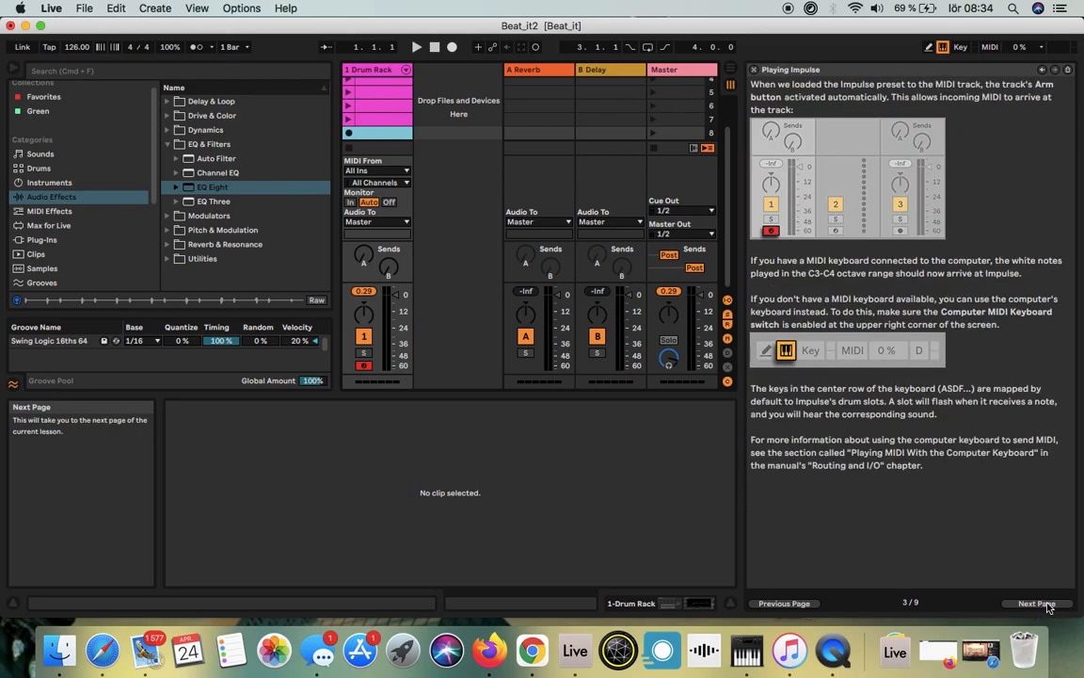
pyautogui.click(1038, 603)
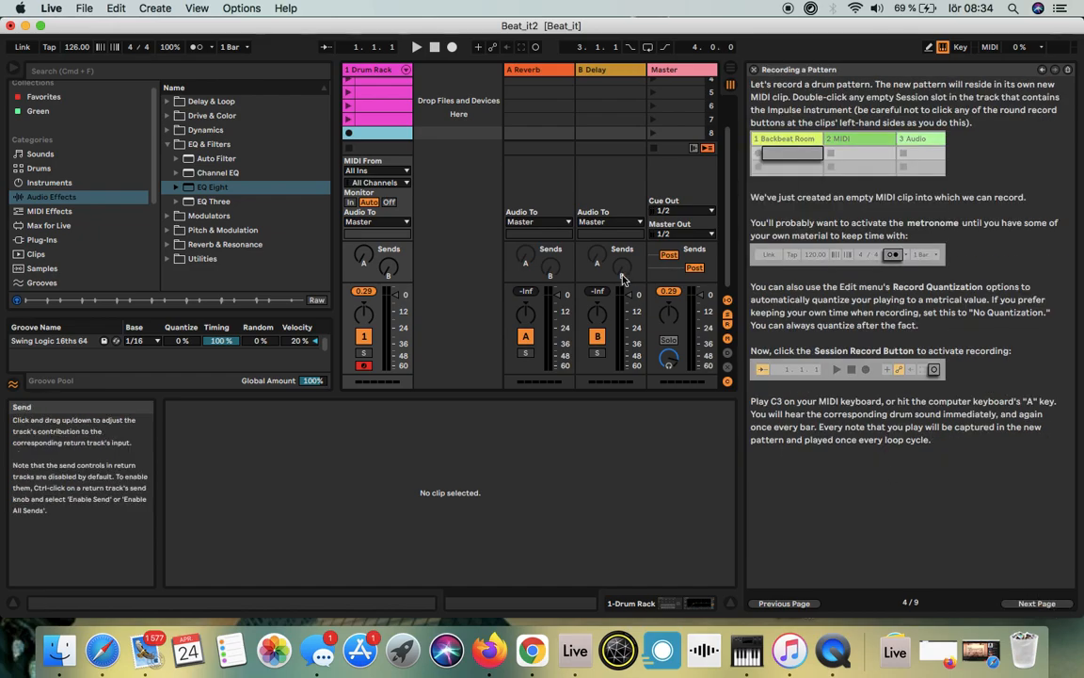
pyautogui.click(436, 82)
pyautogui.scroll(3, 436, 104)
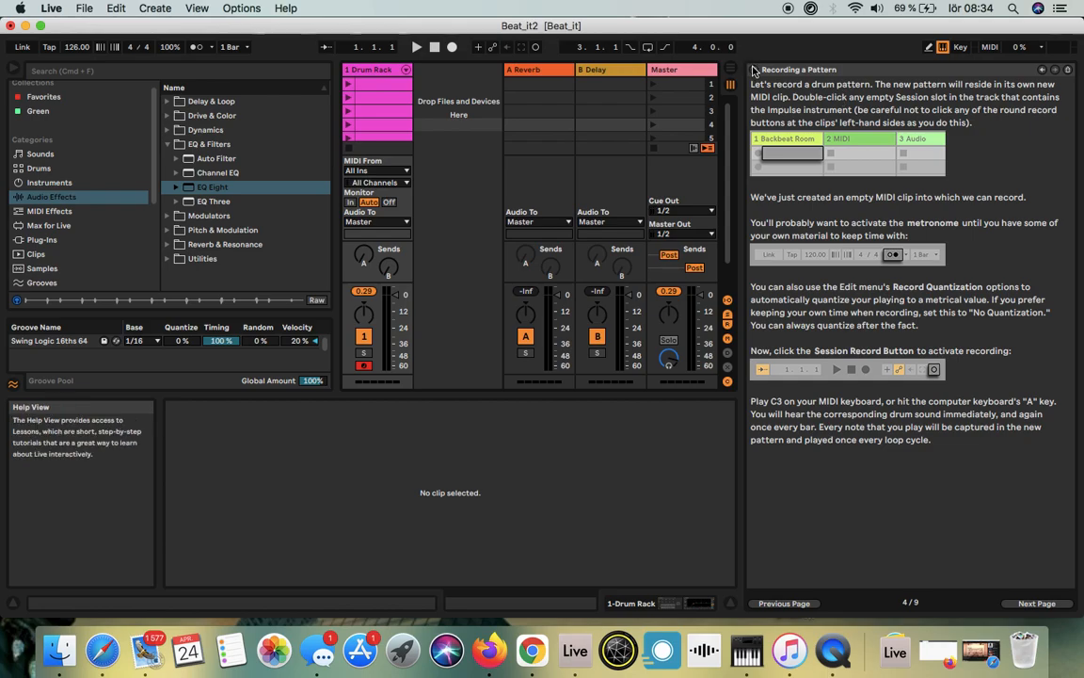
pyautogui.click(753, 70)
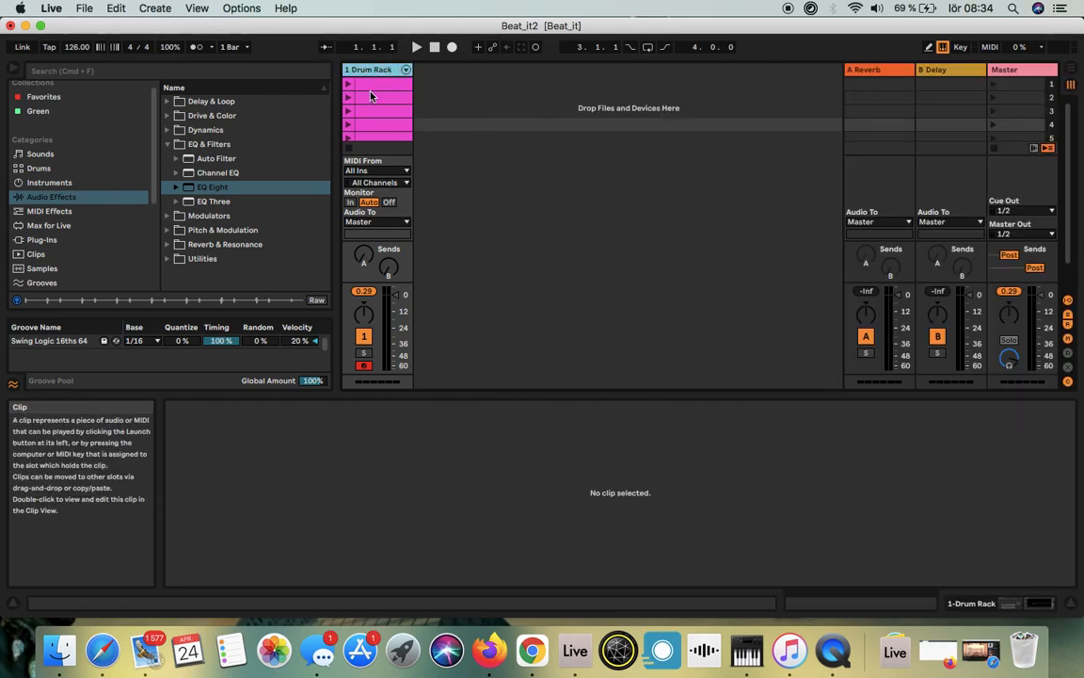
# Step: Inspect the first clip's notes and the track's device chain, and toggle the clip's loop off and back on
pyautogui.click(380, 86)
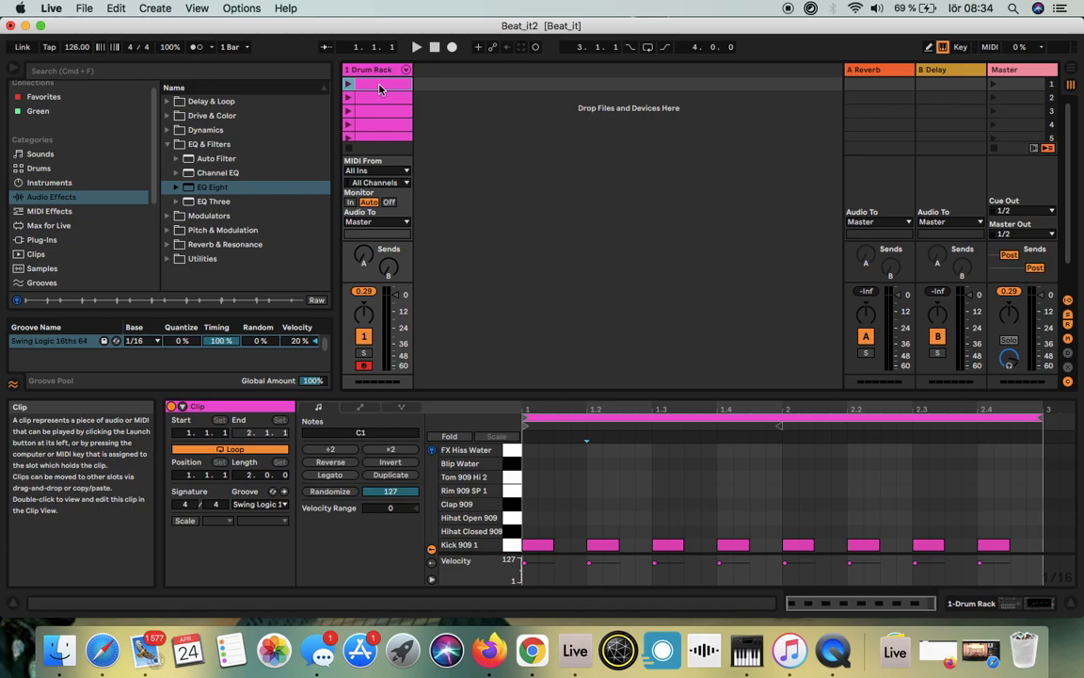
pyautogui.click(1020, 607)
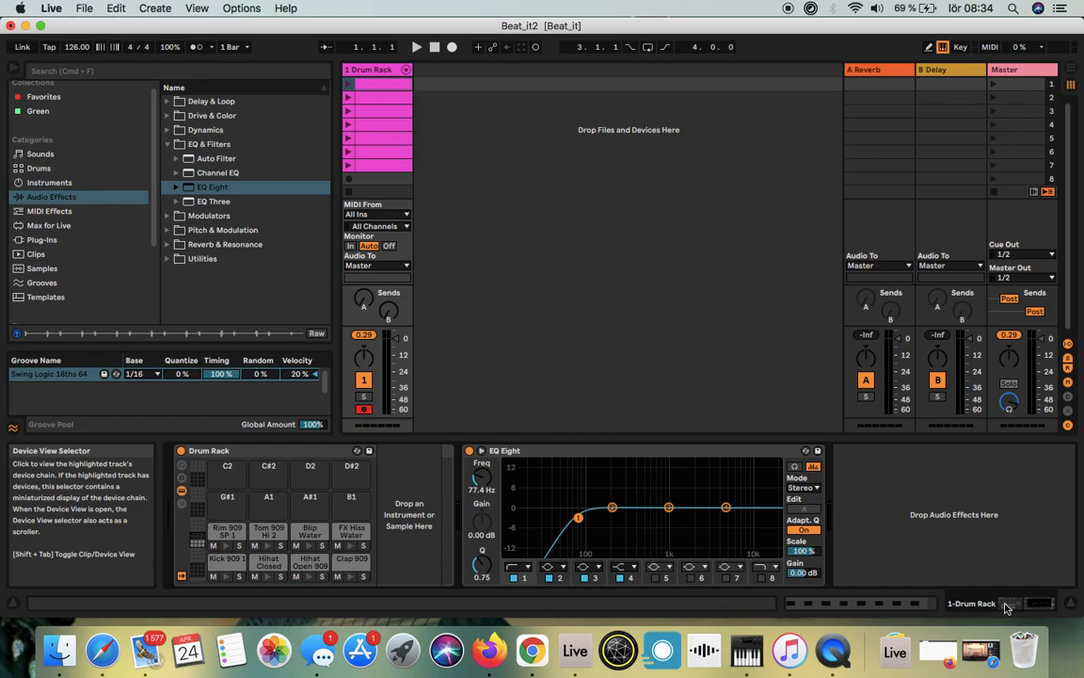
pyautogui.click(888, 607)
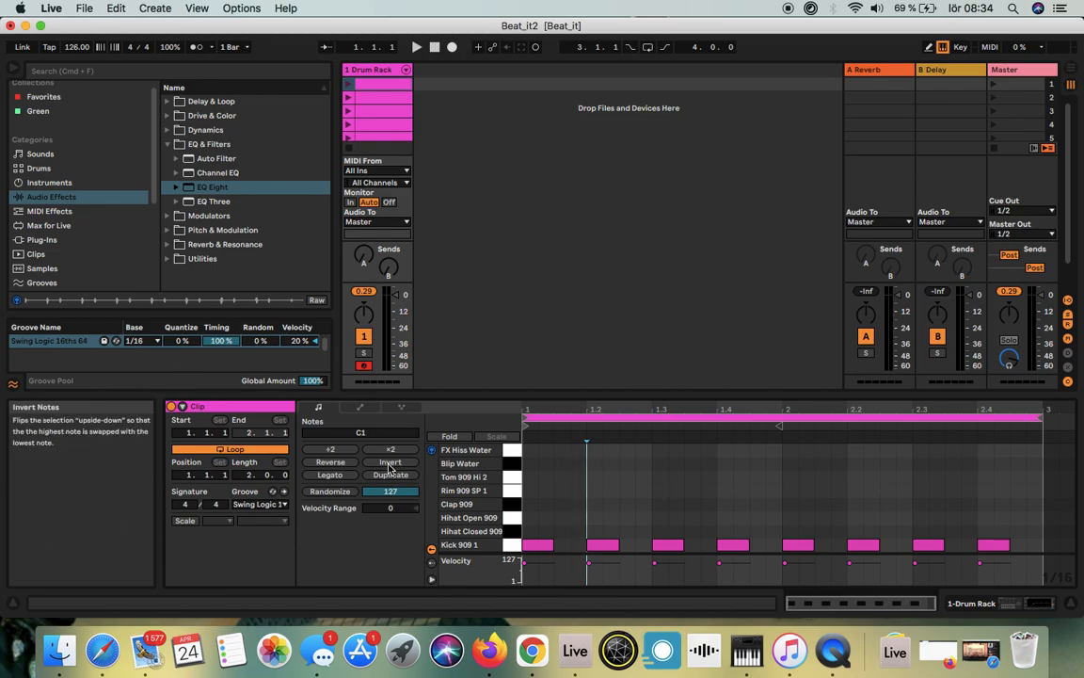
pyautogui.click(232, 450)
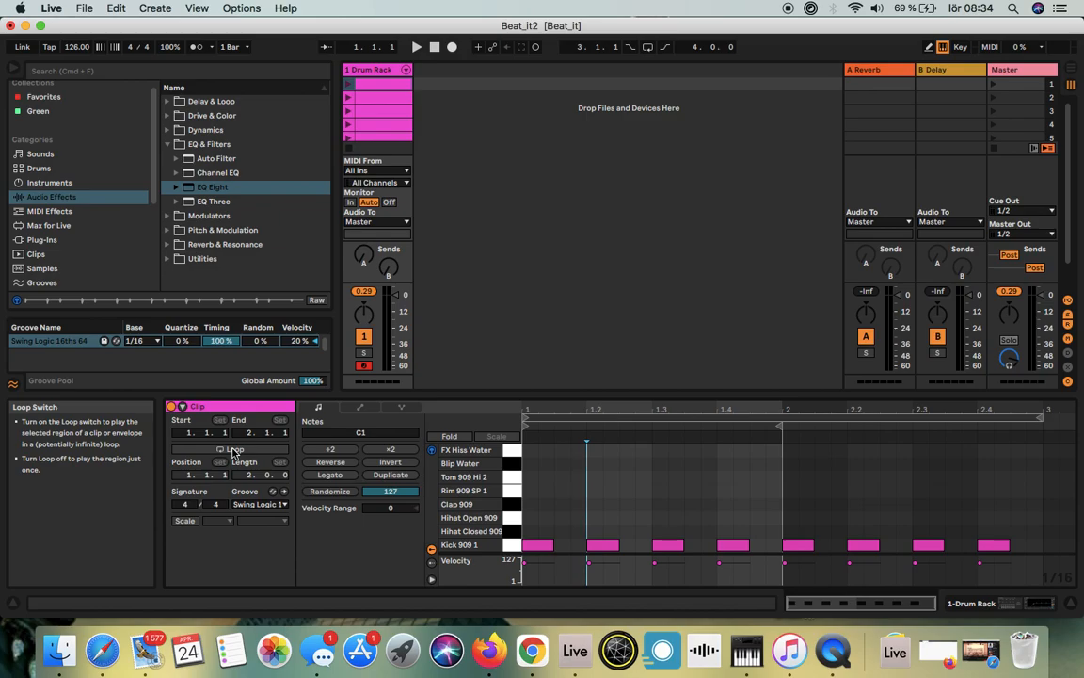
pyautogui.click(233, 449)
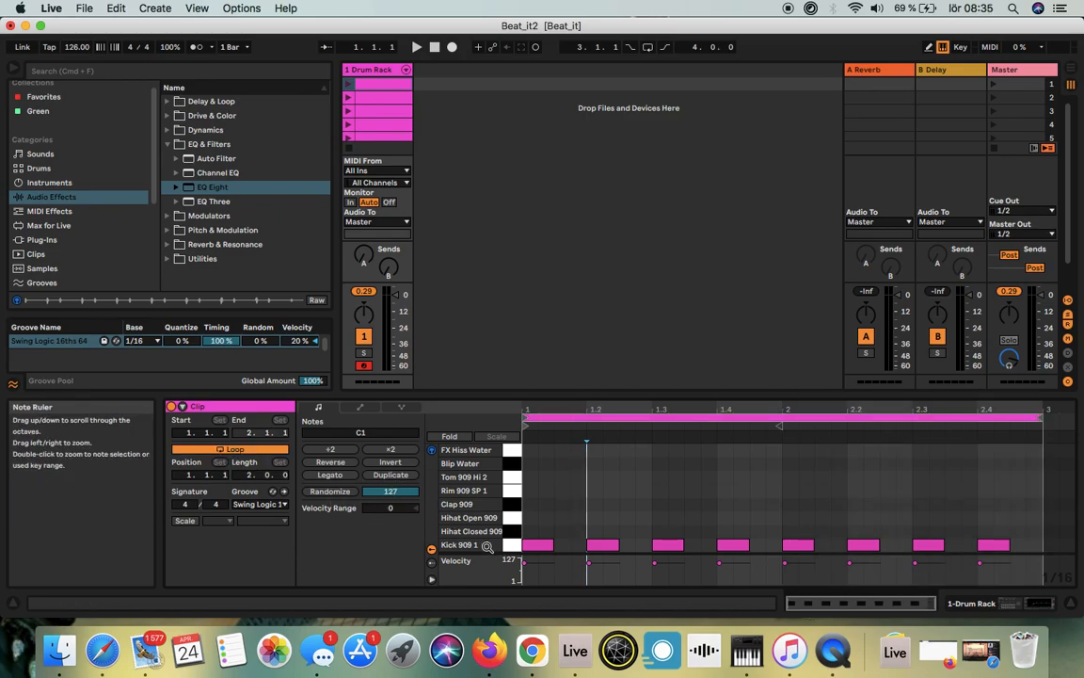
# Step: Play the third clip briefly and examine its two-bar drum pattern up close in the note editor
pyautogui.click(373, 113)
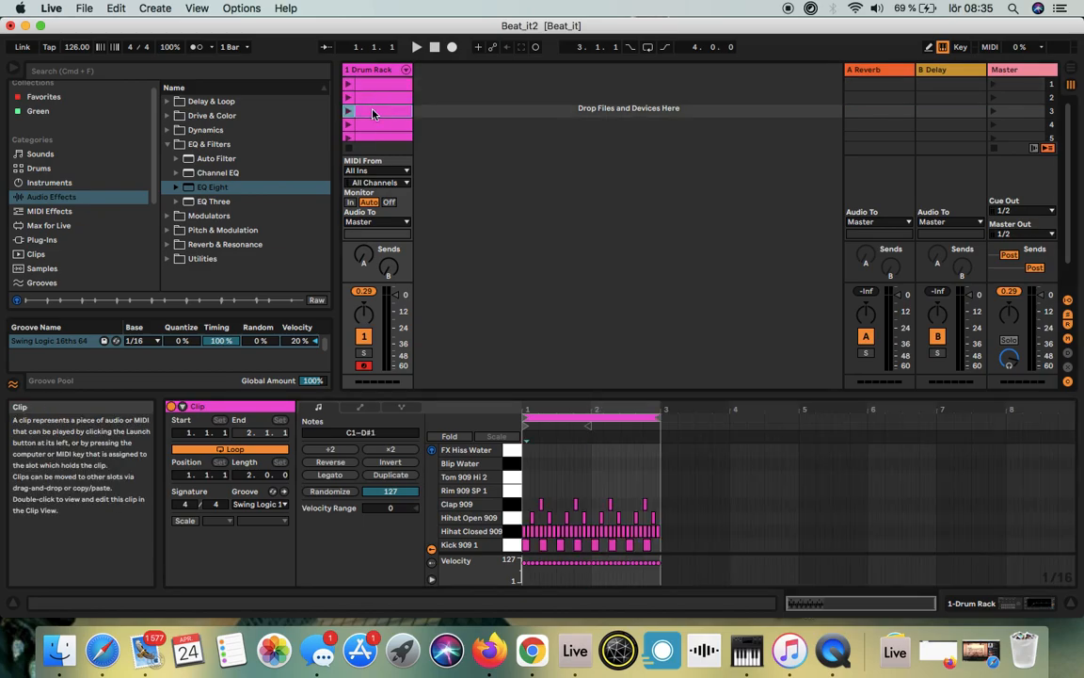
pyautogui.click(349, 111)
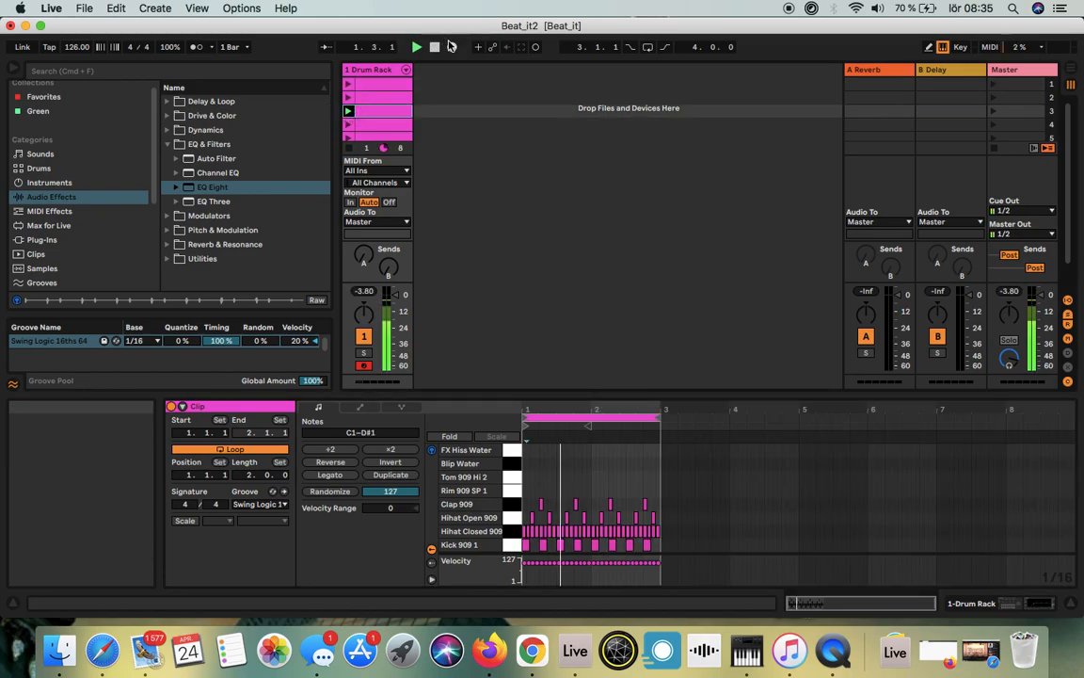
pyautogui.moveTo(597, 406); pyautogui.dragTo(910, 578)
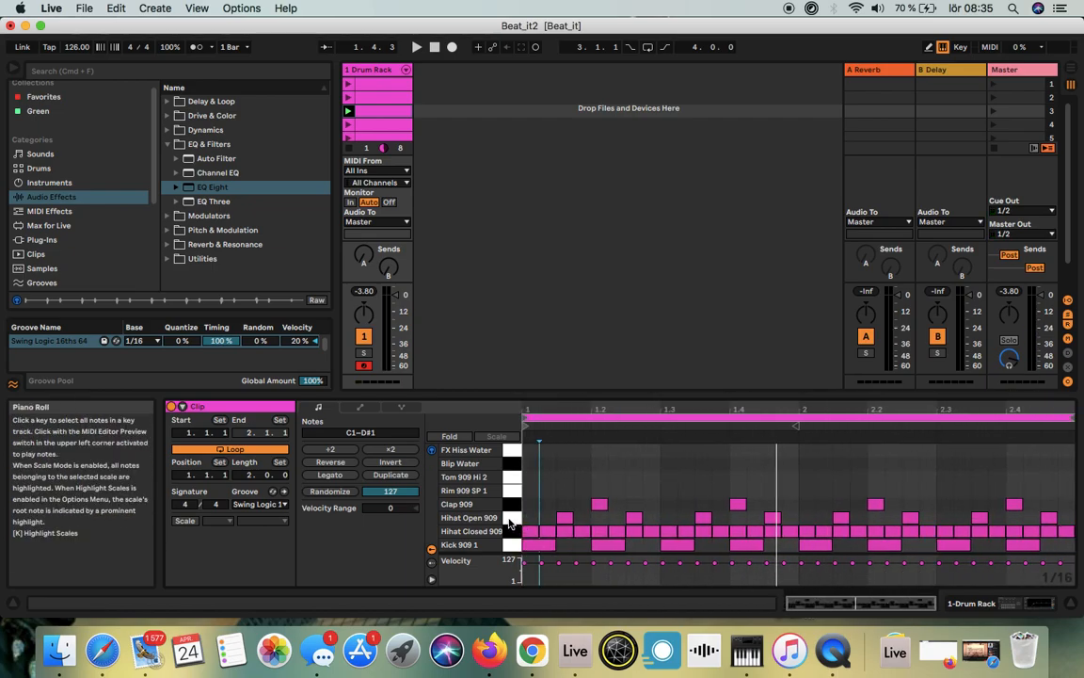
# Step: Randomize the velocities of all Hihat Closed 909 notes in the third clip, reduce the randomize range to 97, and randomize again
pyautogui.click(512, 532)
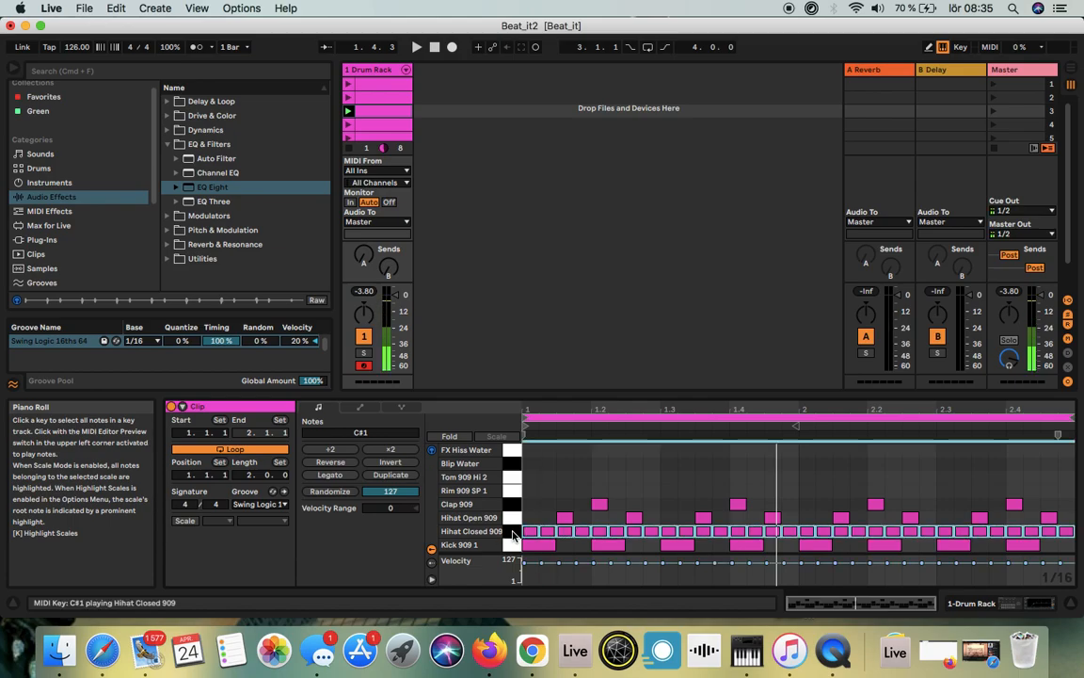
pyautogui.click(327, 492)
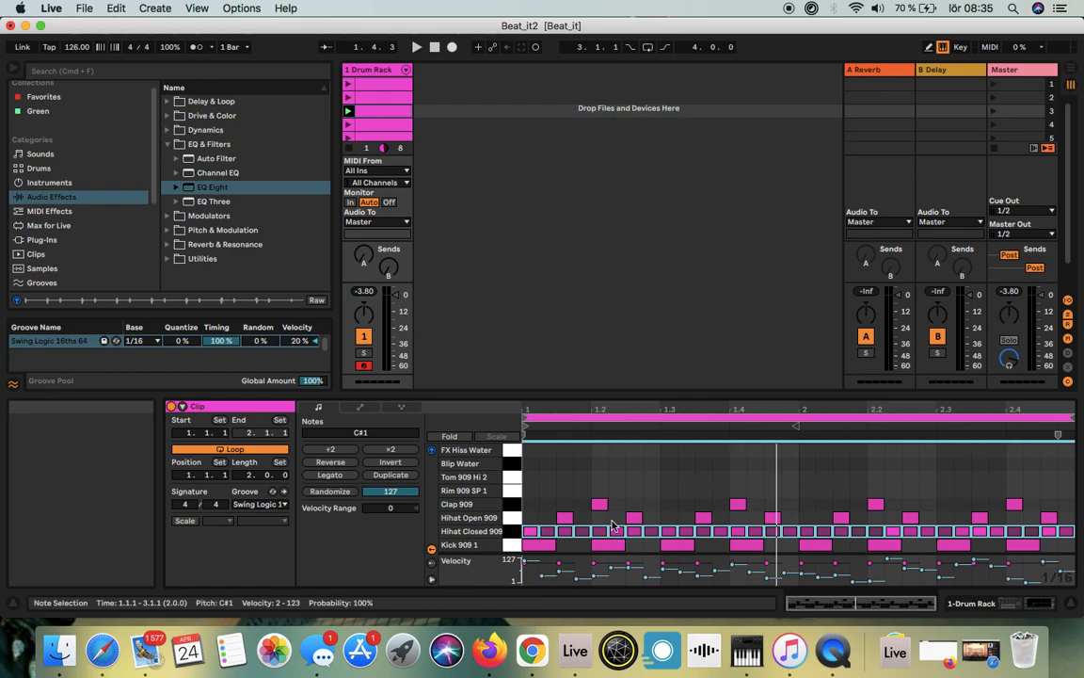
pyautogui.click(390, 491)
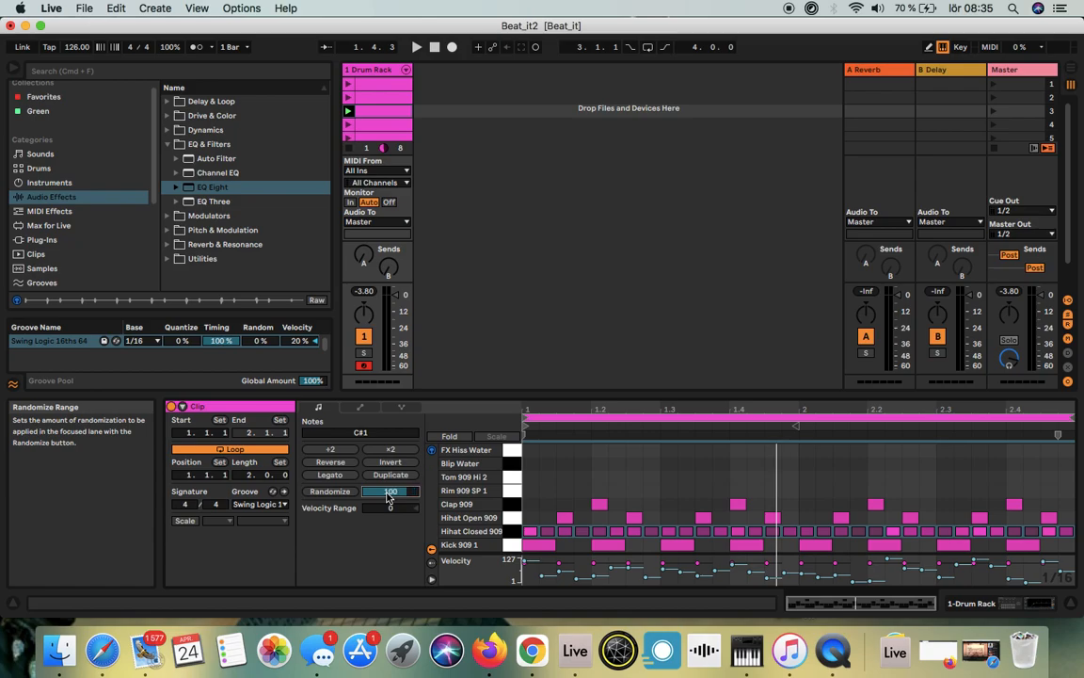
pyautogui.click(330, 493)
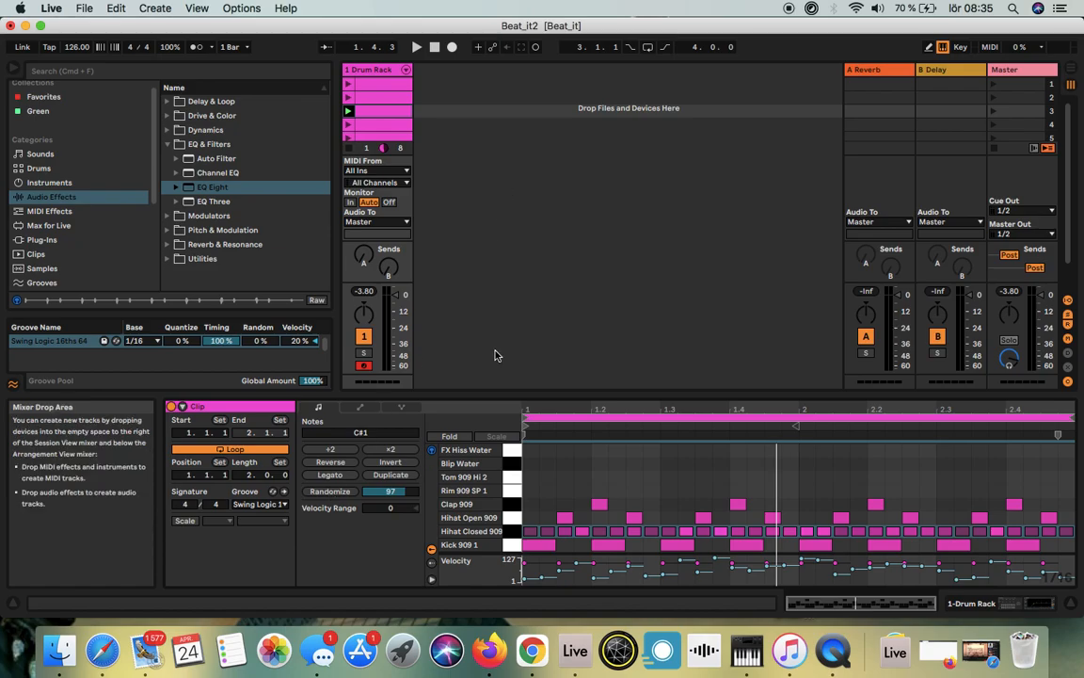
# Step: Undo both velocity randomizations and randomize the Hihat Closed 909 velocities once with the range of 97
pyautogui.press('super+z')
pyautogui.press('super+z')
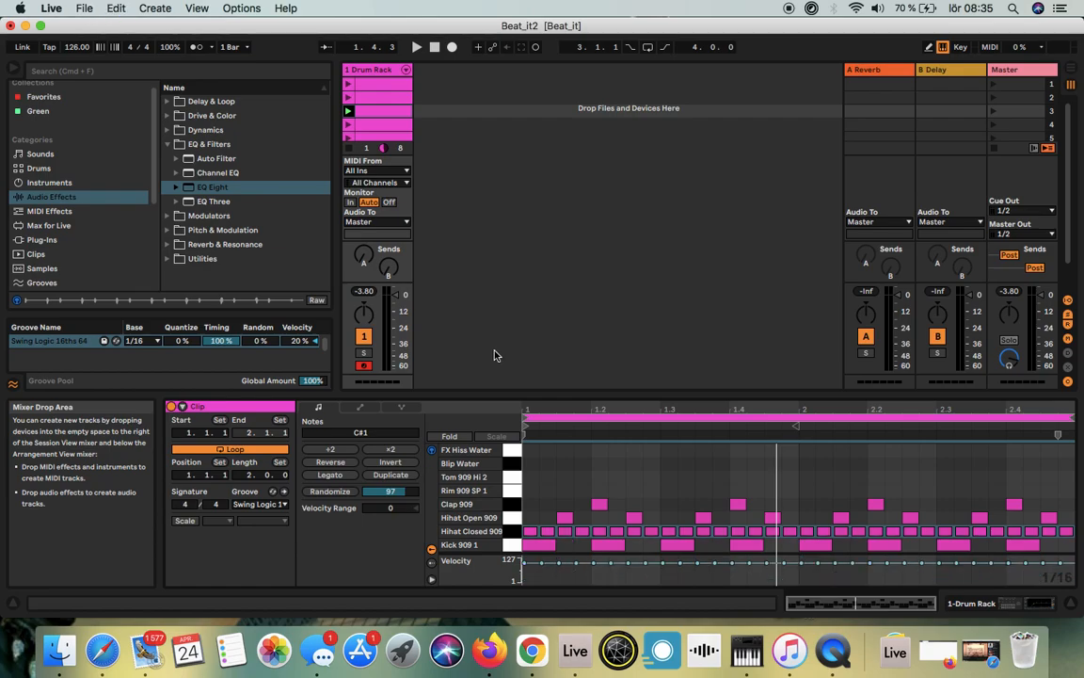
pyautogui.click(327, 493)
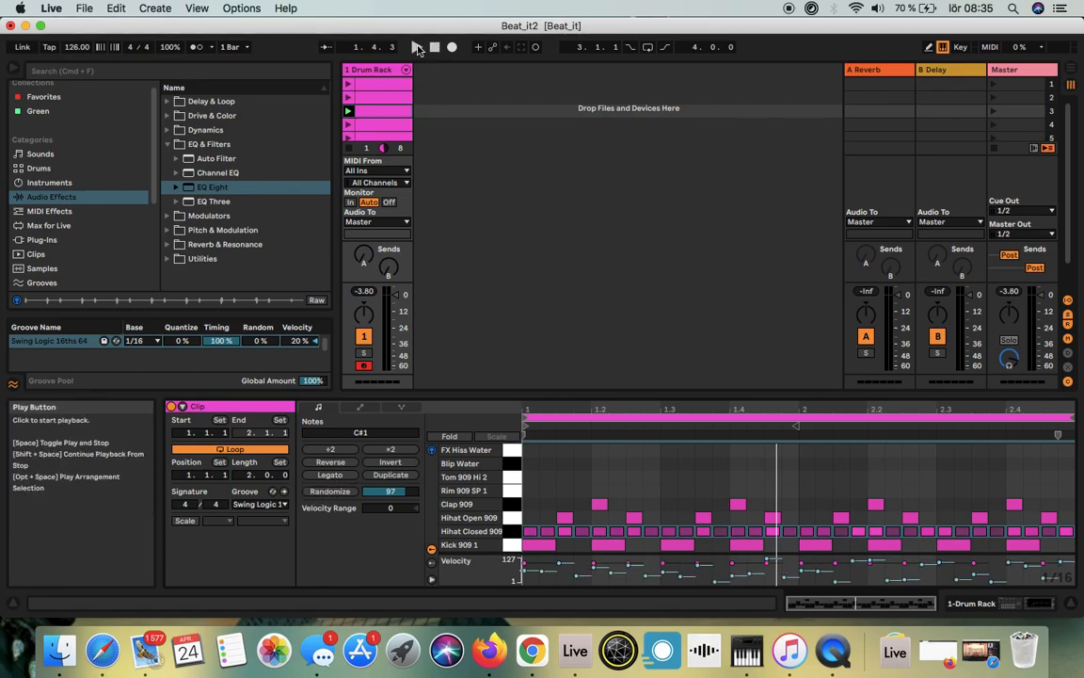
# Step: Compare the third and fourth clips' hi-hat velocities in the note editor and play both clips in turn
pyautogui.click(365, 129)
pyautogui.click(377, 113)
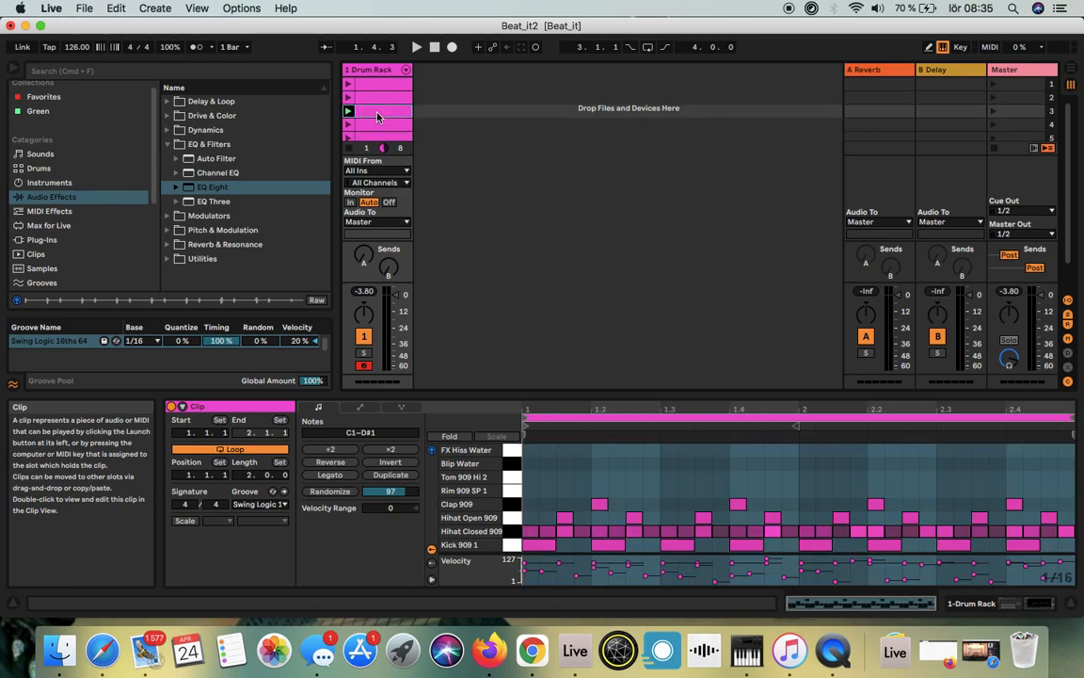
pyautogui.click(370, 128)
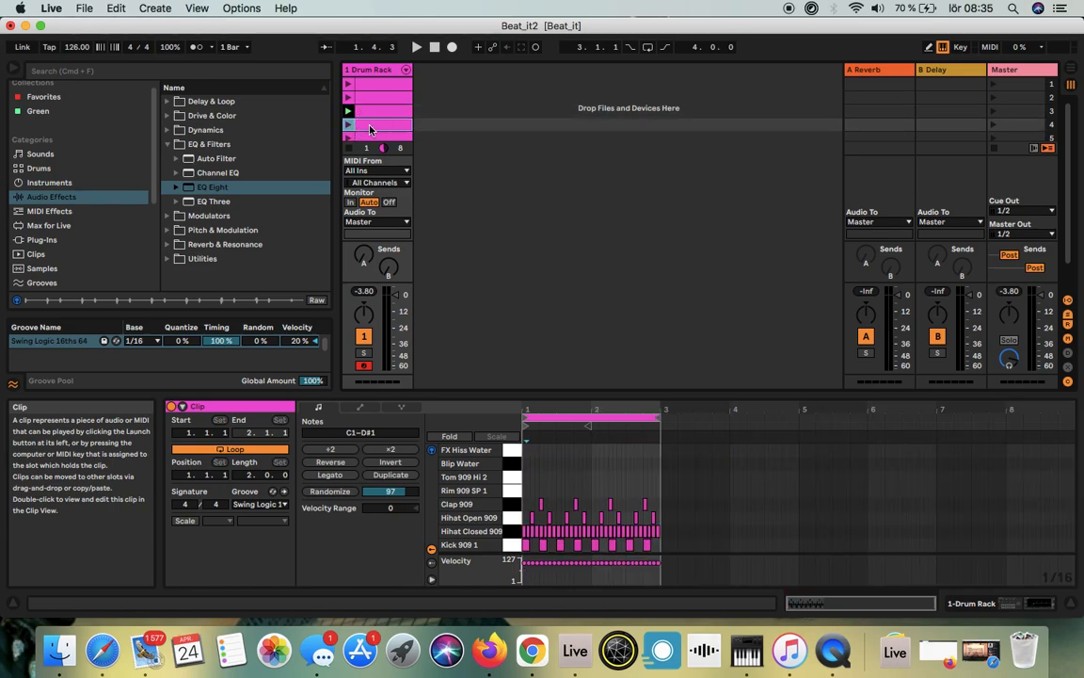
pyautogui.moveTo(601, 408); pyautogui.dragTo(974, 498)
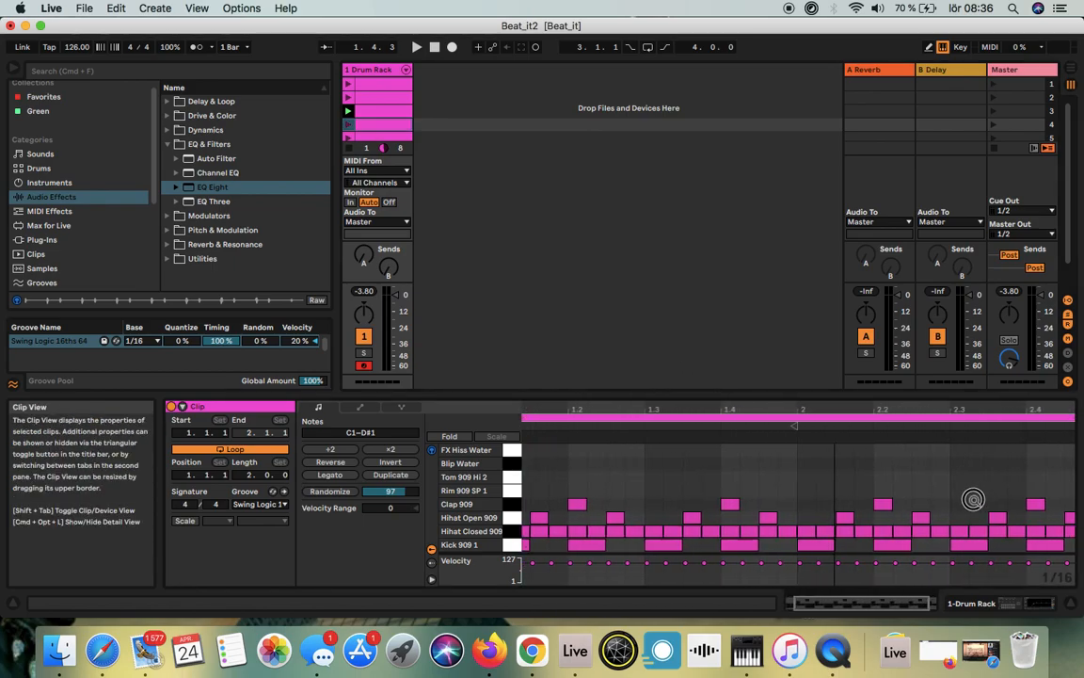
pyautogui.click(350, 125)
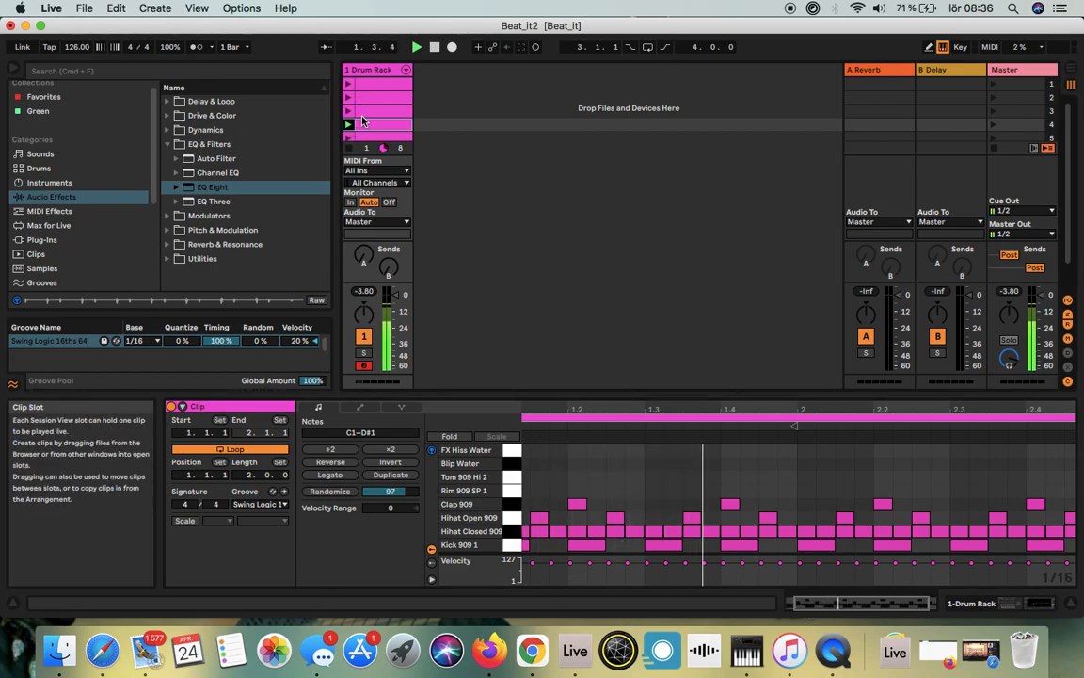
pyautogui.click(349, 113)
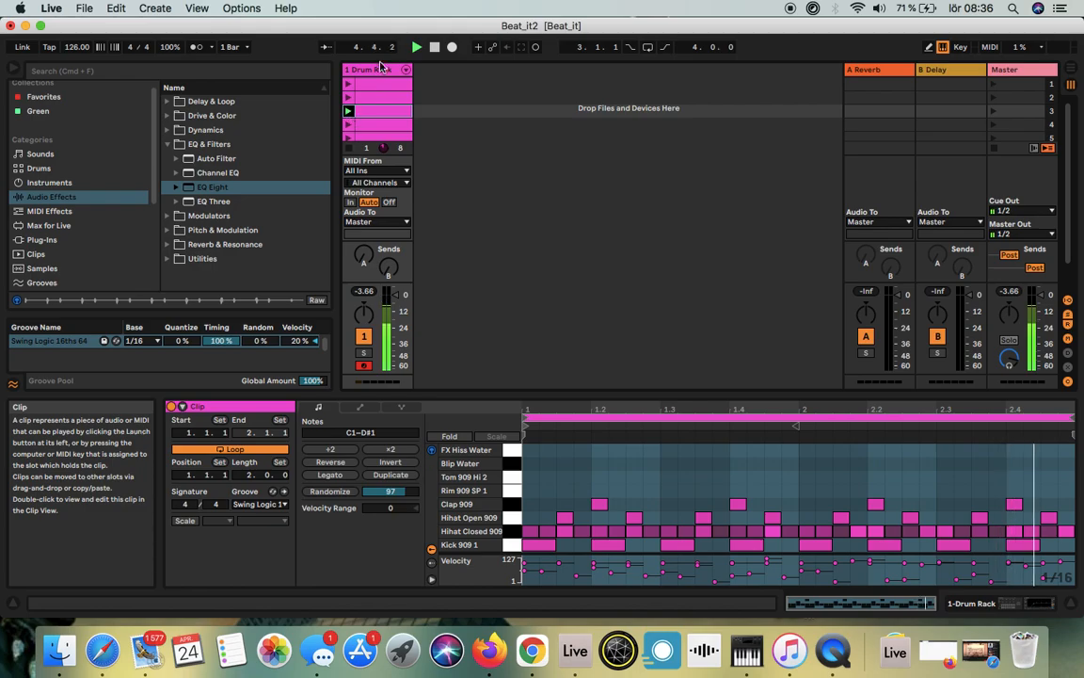
pyautogui.click(434, 48)
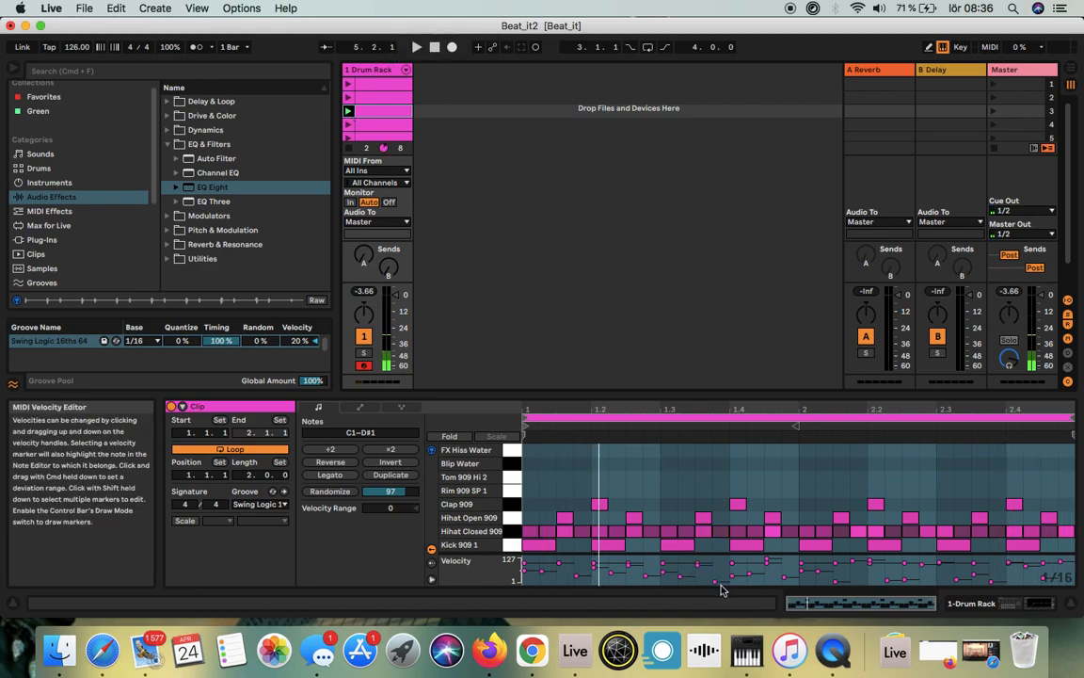
# Step: Raise the velocities of the quiet Hihat Closed 909 notes in the third clip to 32 at 1.3.4 and 54 at 1.1.4
pyautogui.moveTo(715, 581); pyautogui.dragTo(718, 563)
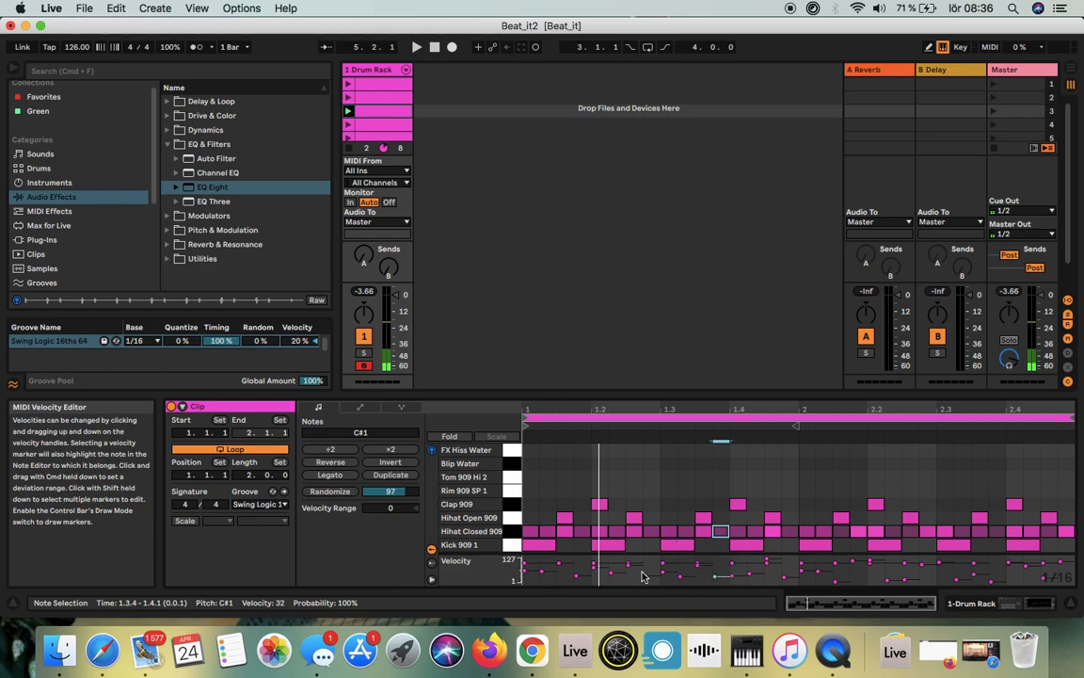
pyautogui.moveTo(580, 578); pyautogui.dragTo(581, 571)
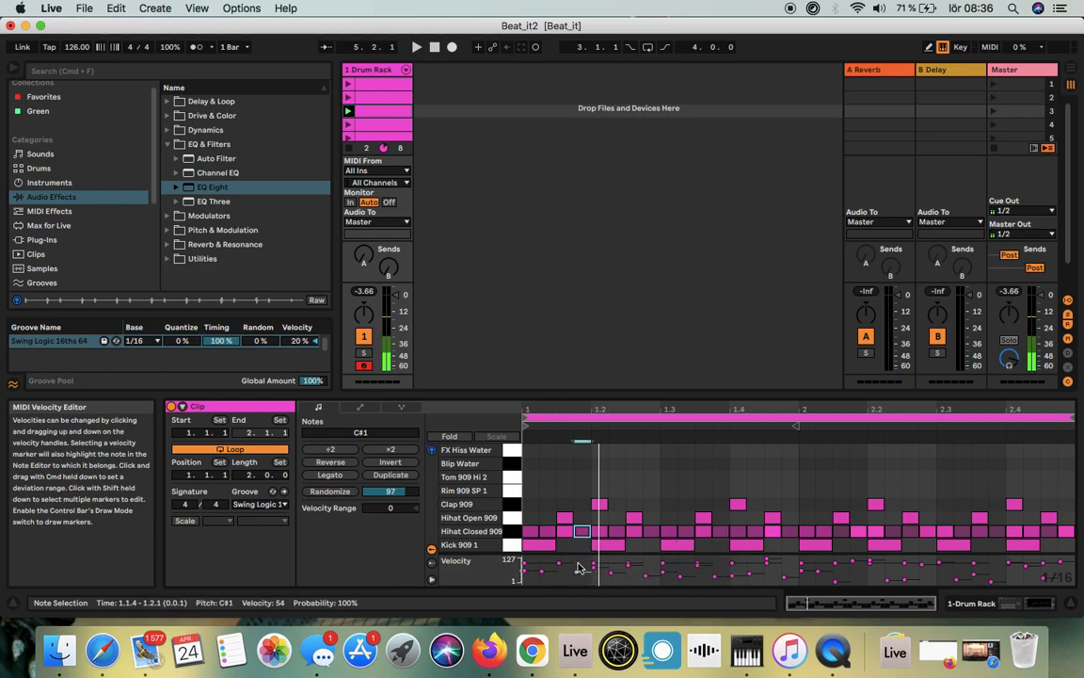
pyautogui.keyDown('shift'); pyautogui.click(650, 576); pyautogui.keyUp('shift')
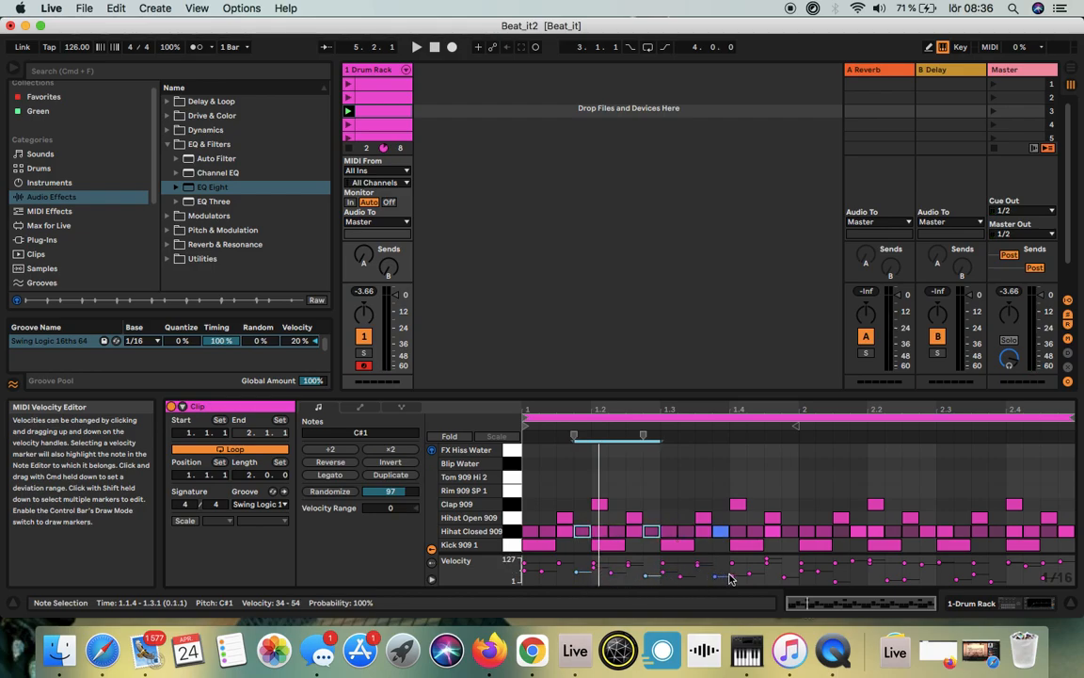
pyautogui.click(682, 580)
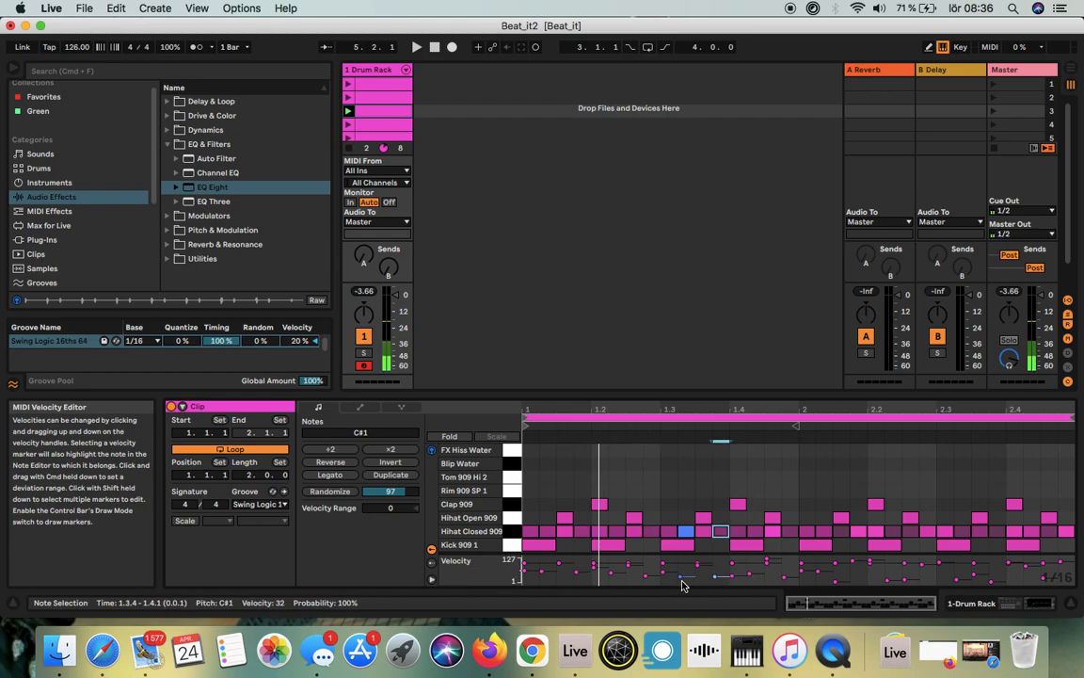
pyautogui.click(683, 578)
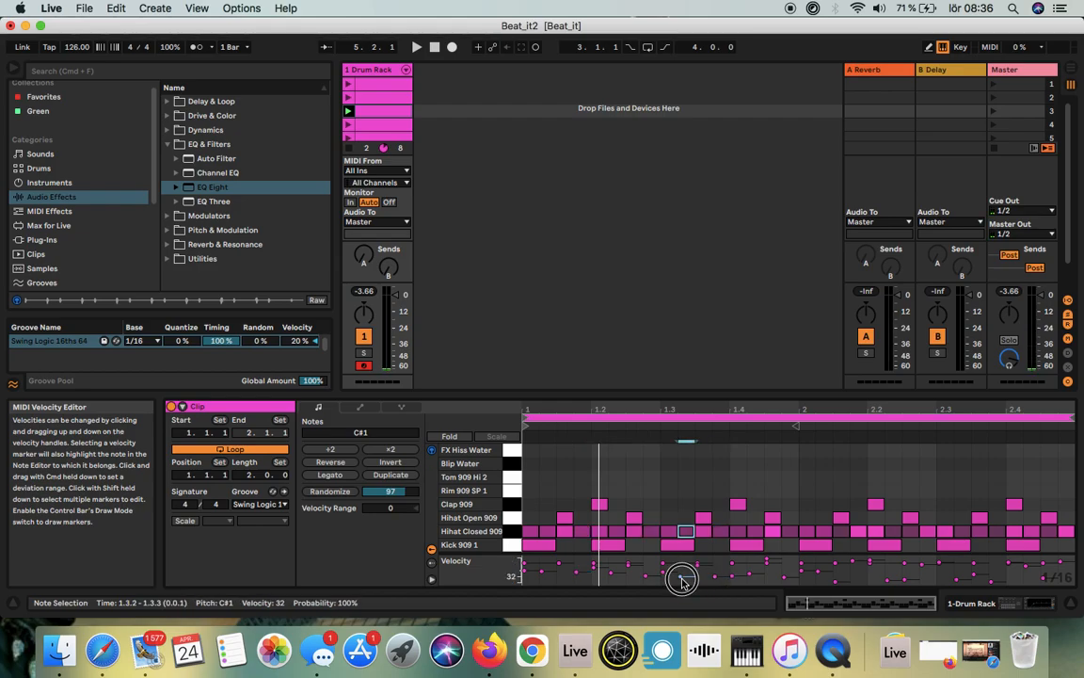
# Step: Select the quiet Hihat Closed 909 notes at 1.1.4, 1.2.4, 1.4.4 and across bar 2, and raise their velocities together
pyautogui.click(648, 580)
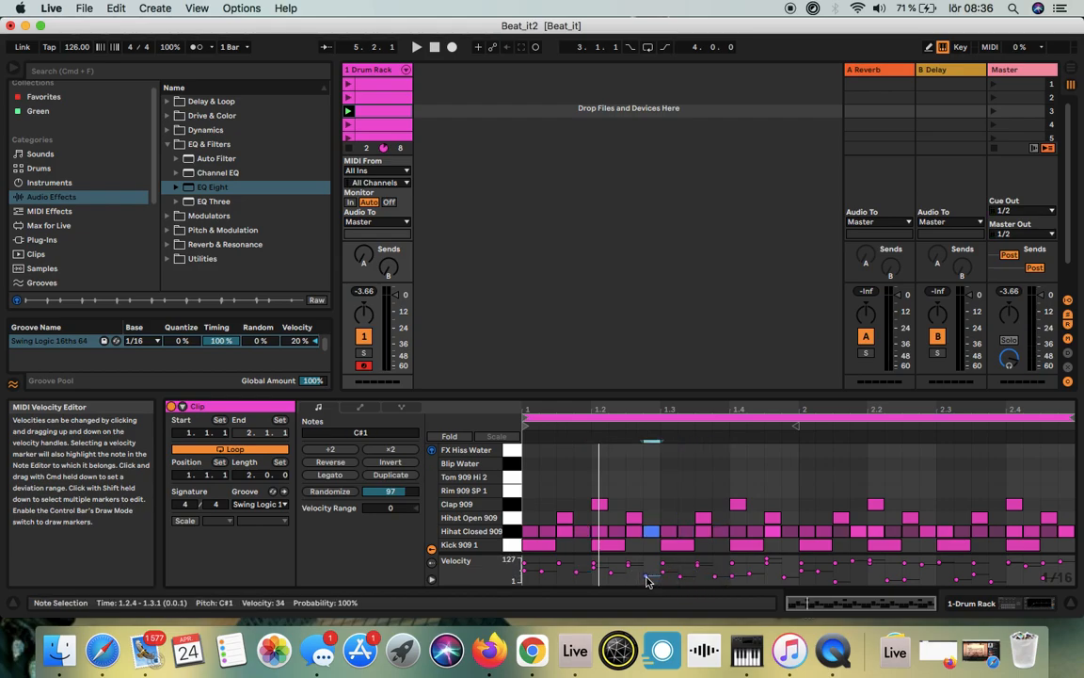
pyautogui.keyDown('shift'); pyautogui.click(579, 569); pyautogui.keyUp('shift')
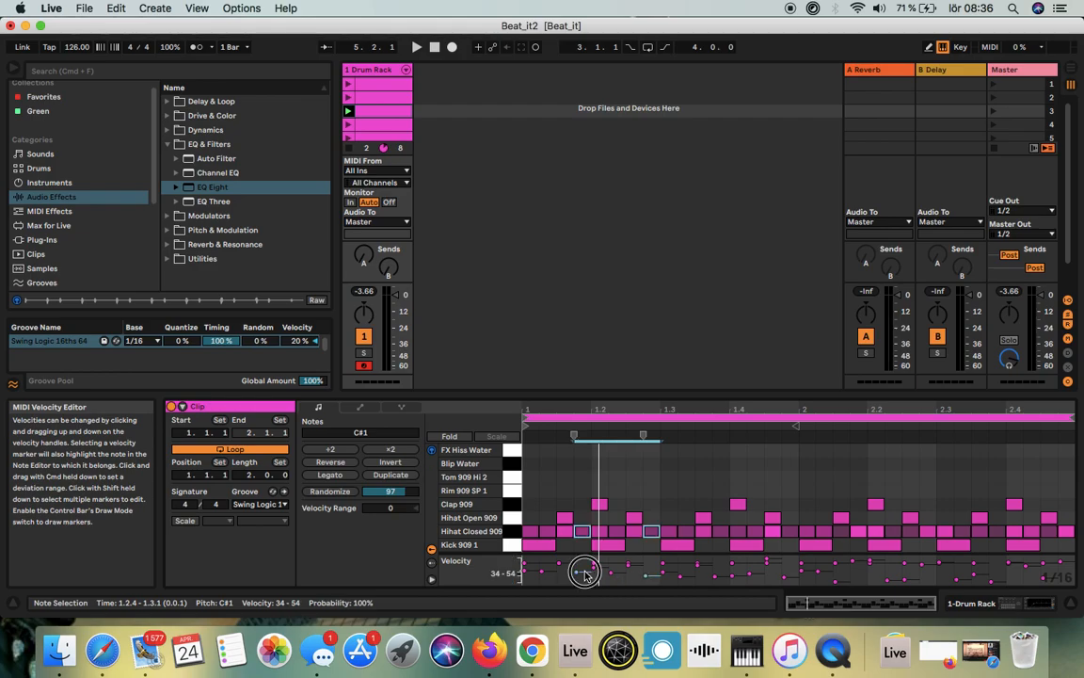
pyautogui.keyDown('shift'); pyautogui.click(788, 568); pyautogui.keyUp('shift')
pyautogui.keyDown('shift'); pyautogui.click(837, 580); pyautogui.keyUp('shift')
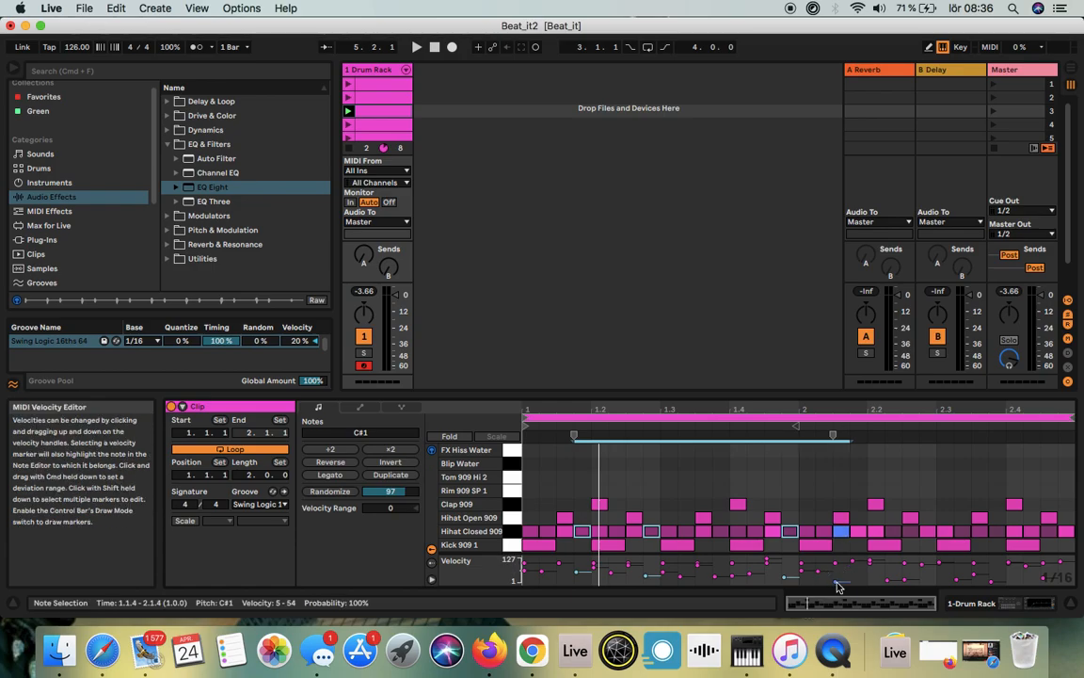
pyautogui.keyDown('shift'); pyautogui.click(891, 580); pyautogui.keyUp('shift')
pyautogui.keyDown('shift'); pyautogui.click(905, 580); pyautogui.keyUp('shift')
pyautogui.keyDown('shift'); pyautogui.click(964, 580); pyautogui.keyUp('shift')
pyautogui.moveTo(994, 585); pyautogui.dragTo(991, 514)
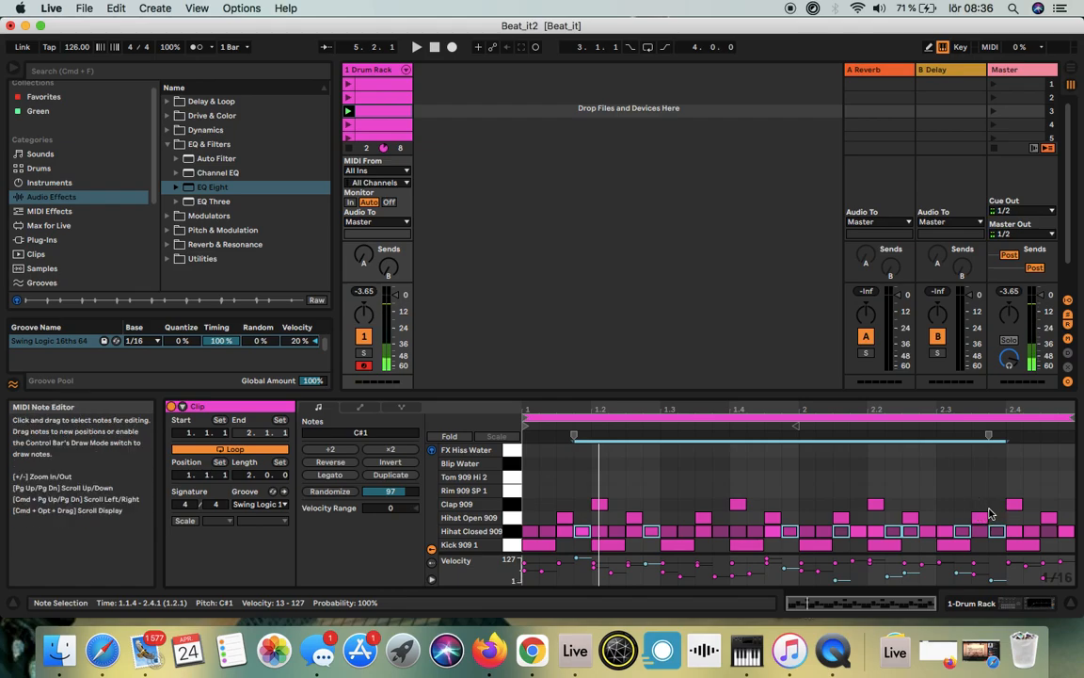
# Step: Raise the velocity of the single Hihat Closed 909 note at 2.3.4 and play the third clip
pyautogui.click(990, 569)
pyautogui.click(992, 576)
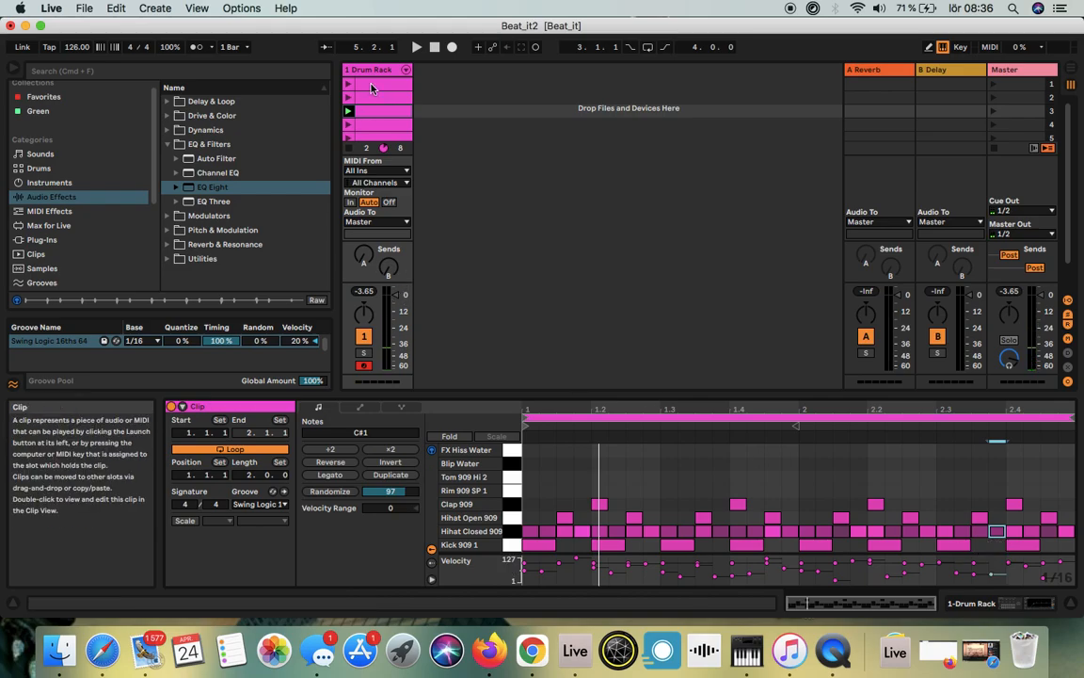
pyautogui.click(348, 111)
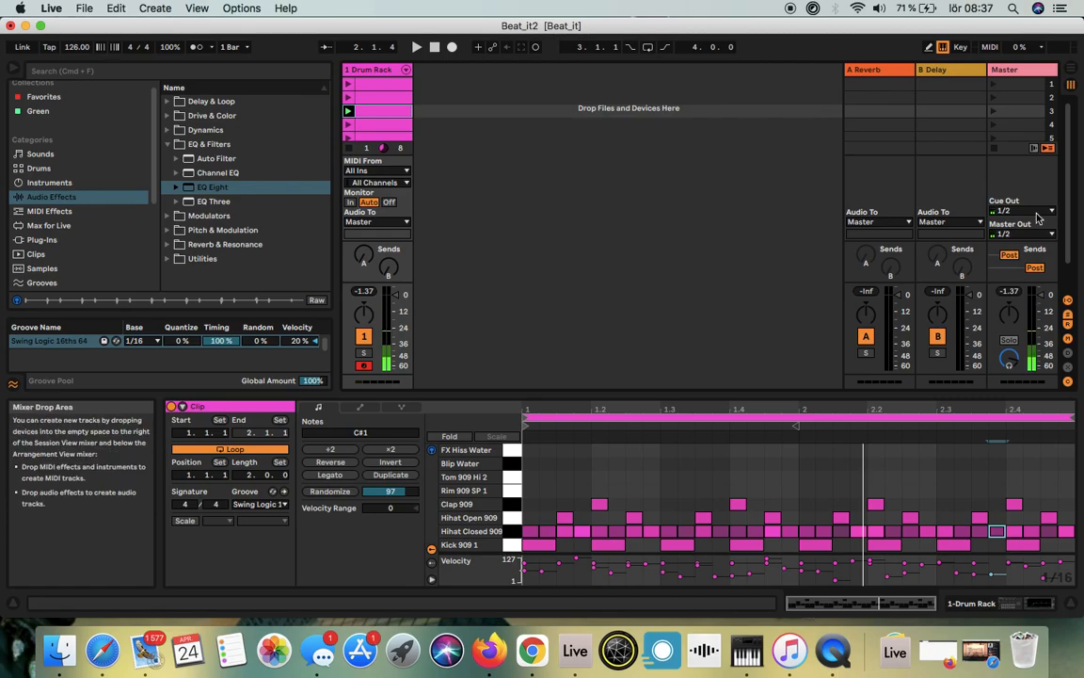
# Step: Set the Drum Rack track's delay to 10 ms in Arrangement View and play the third clip briefly in Session View
pyautogui.click(1074, 70)
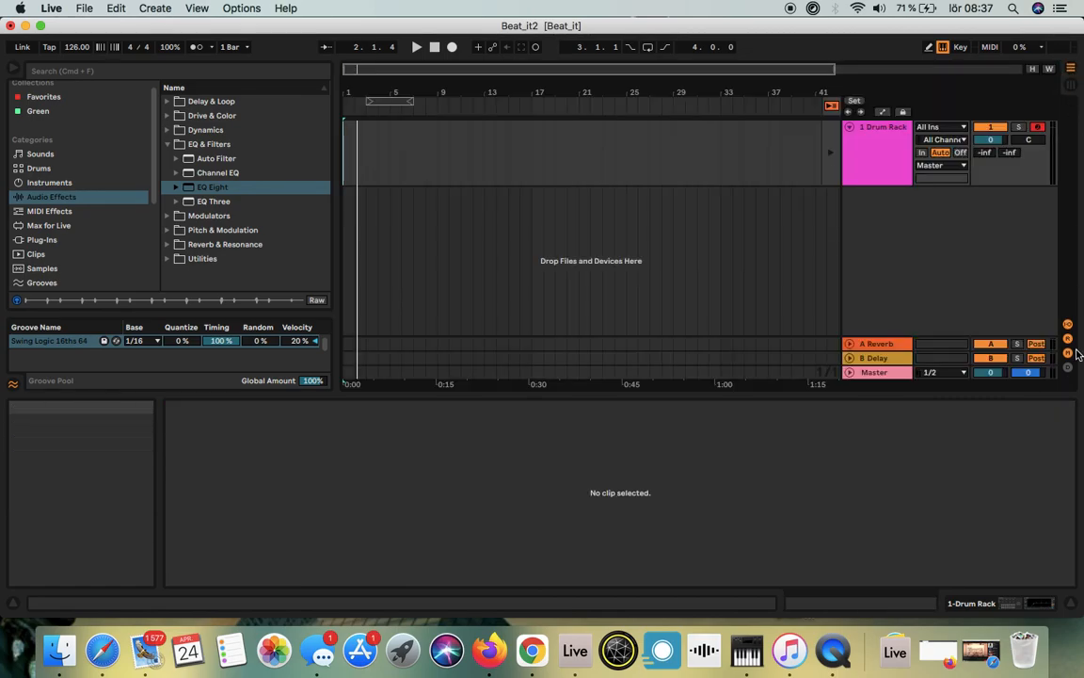
pyautogui.click(862, 150)
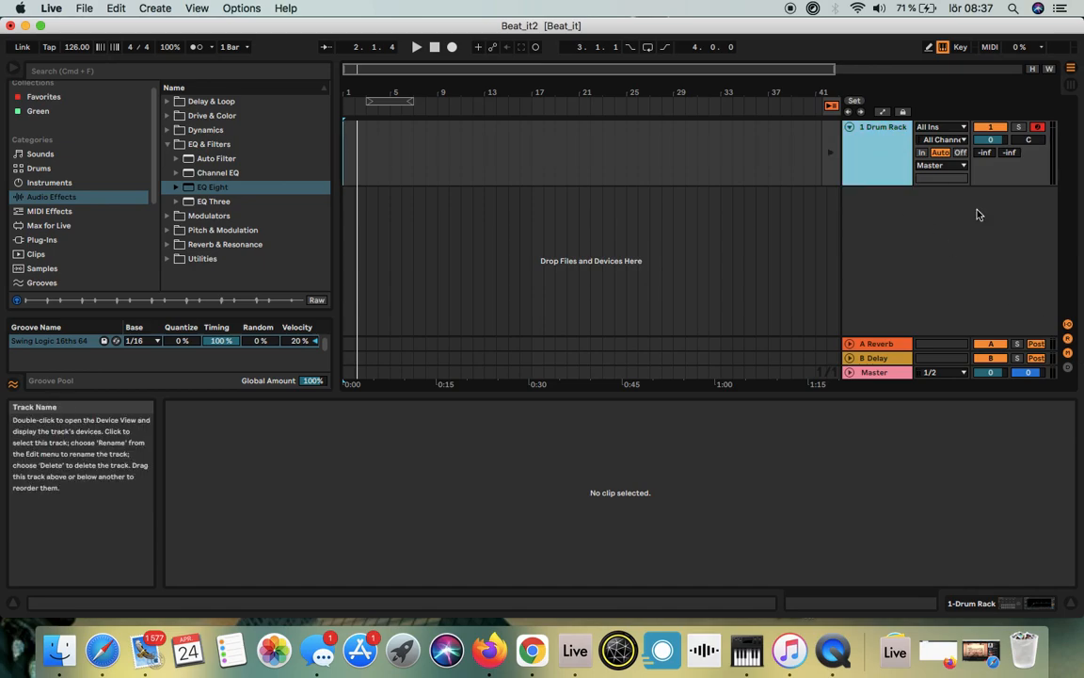
pyautogui.click(1069, 371)
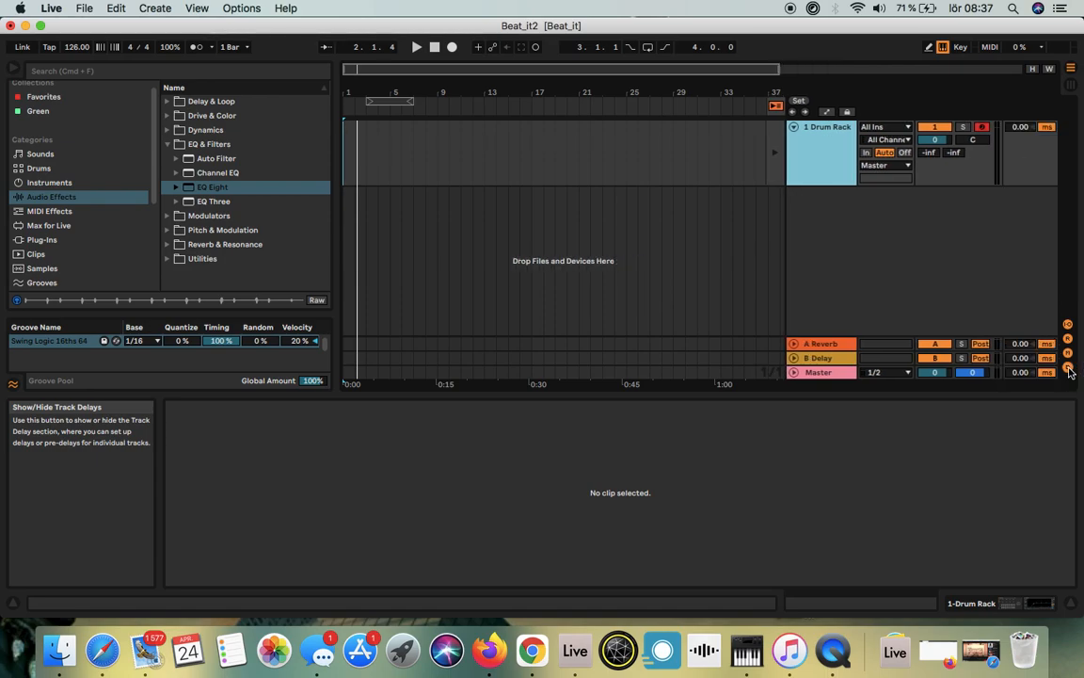
pyautogui.click(1025, 131)
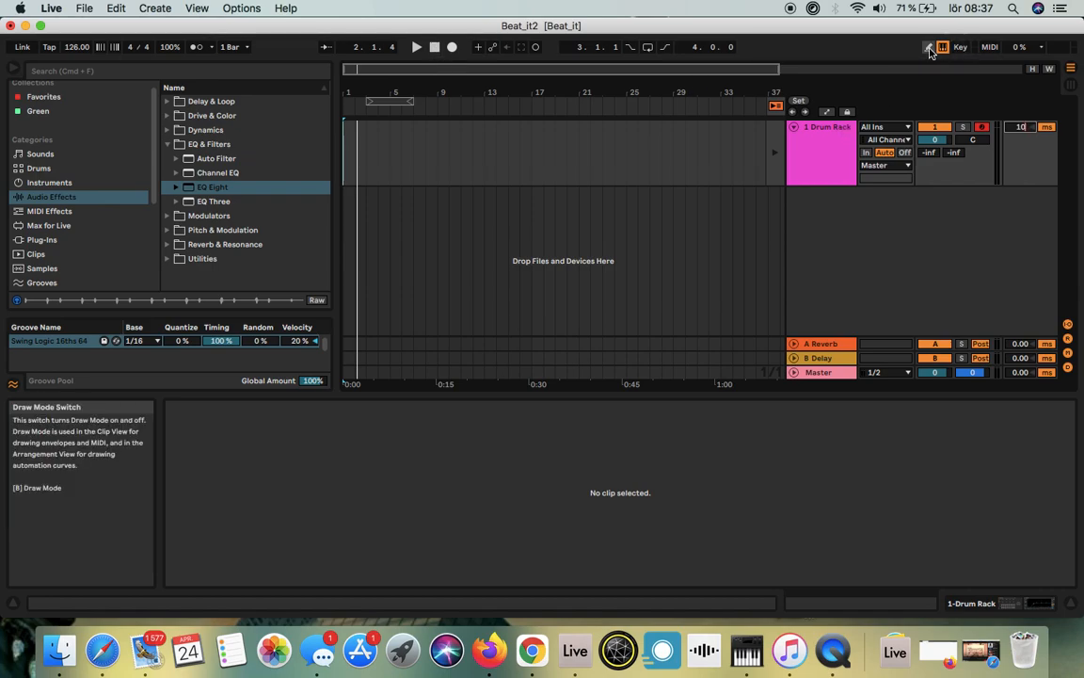
pyautogui.click(1071, 87)
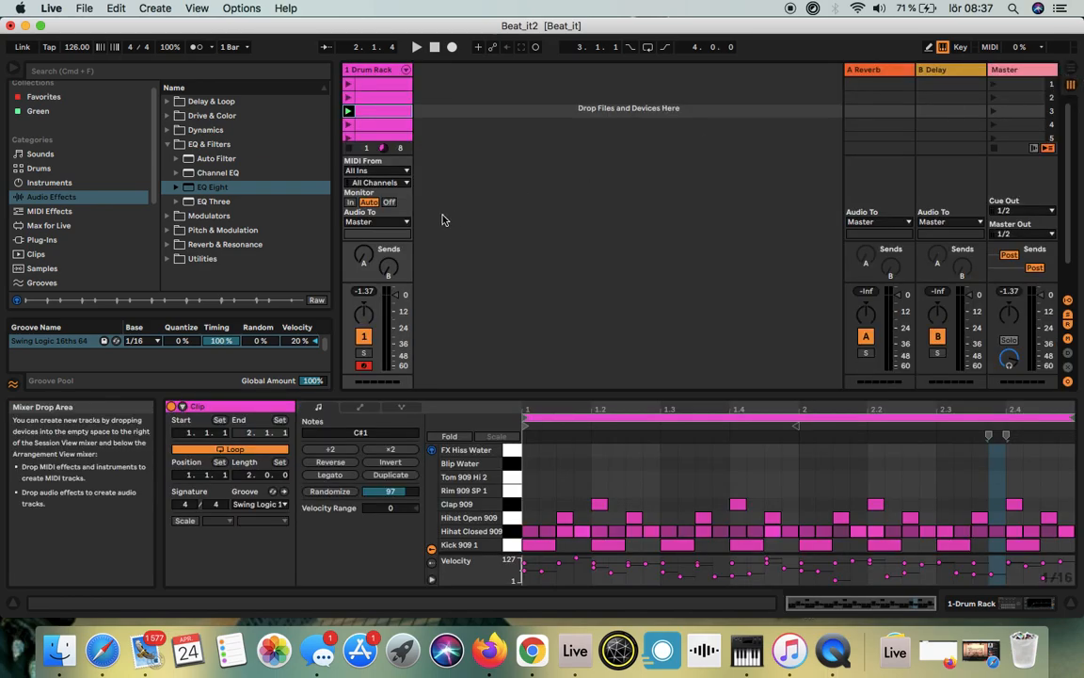
pyautogui.click(347, 112)
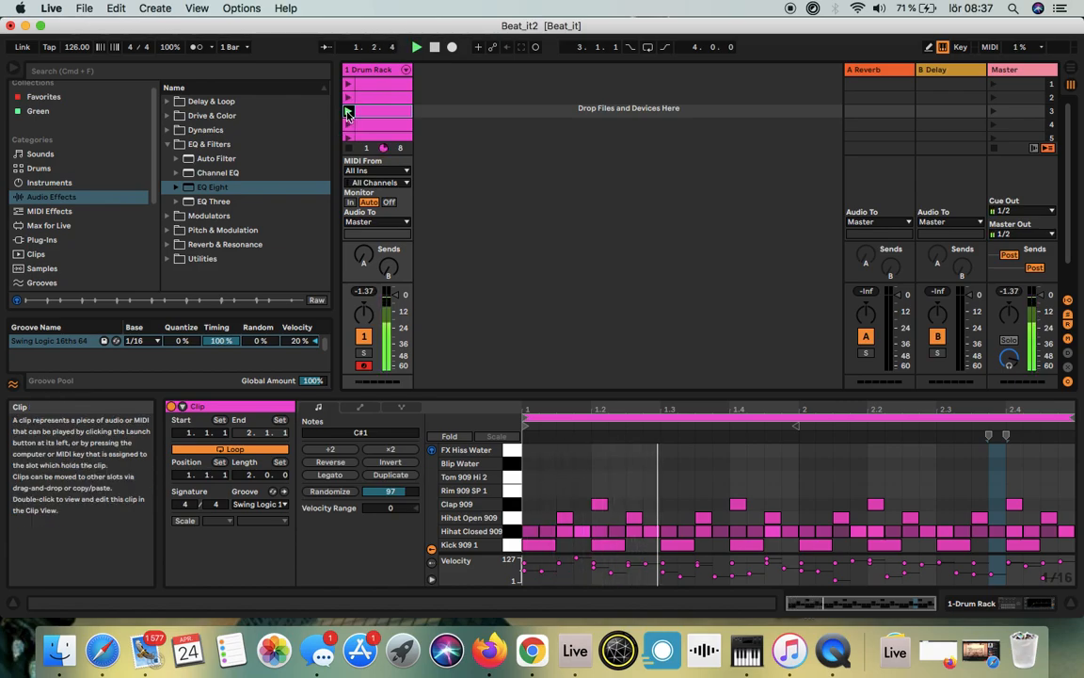
pyautogui.click(434, 47)
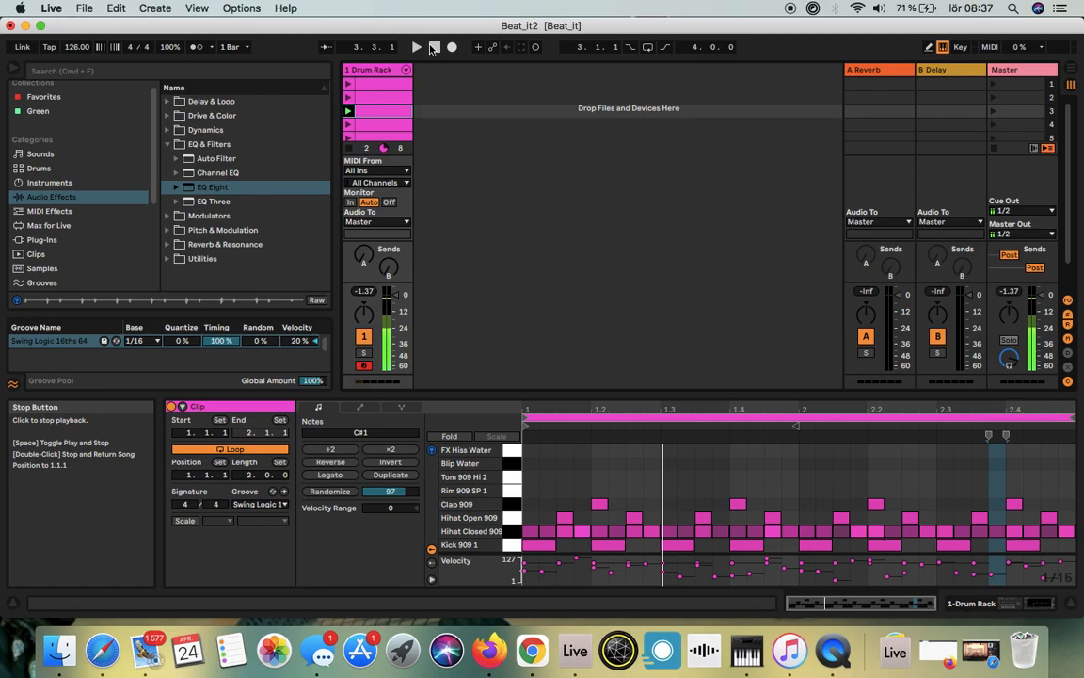